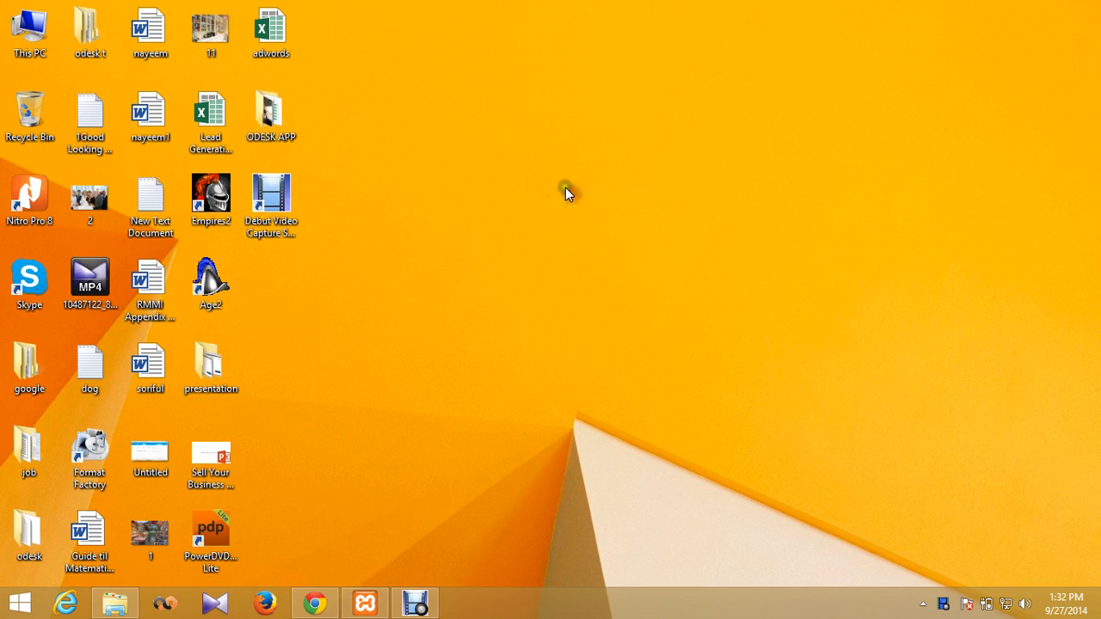
Step: Minimize the office work folder and refresh the desktop several times
click(117, 602)
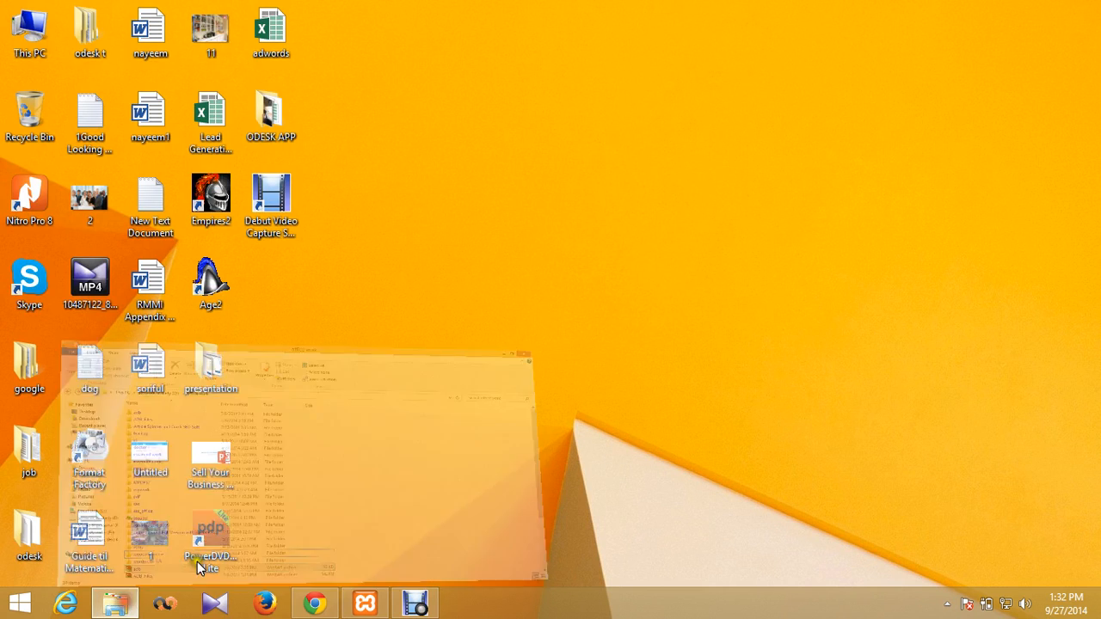
click(1030, 8)
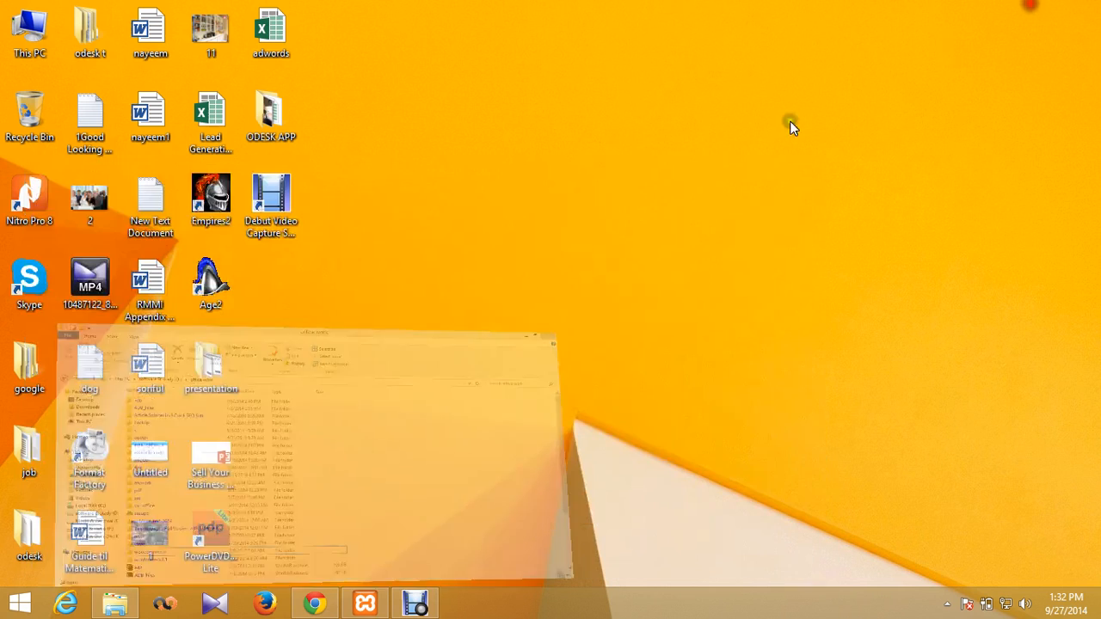
right_click(480, 199)
click(539, 245)
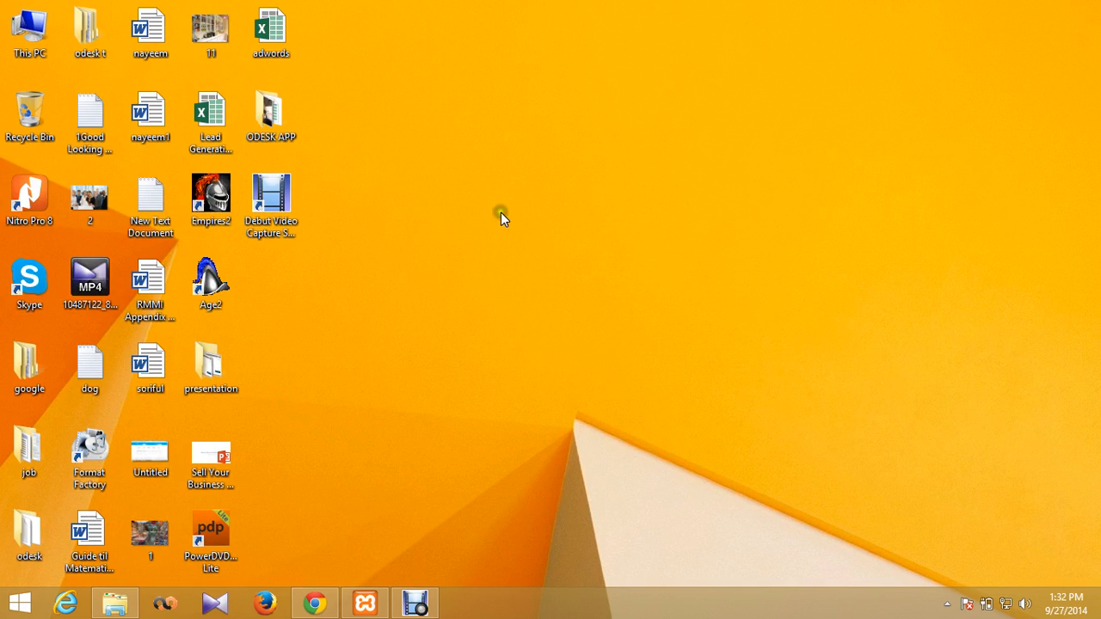
right_click(499, 209)
click(541, 252)
right_click(432, 152)
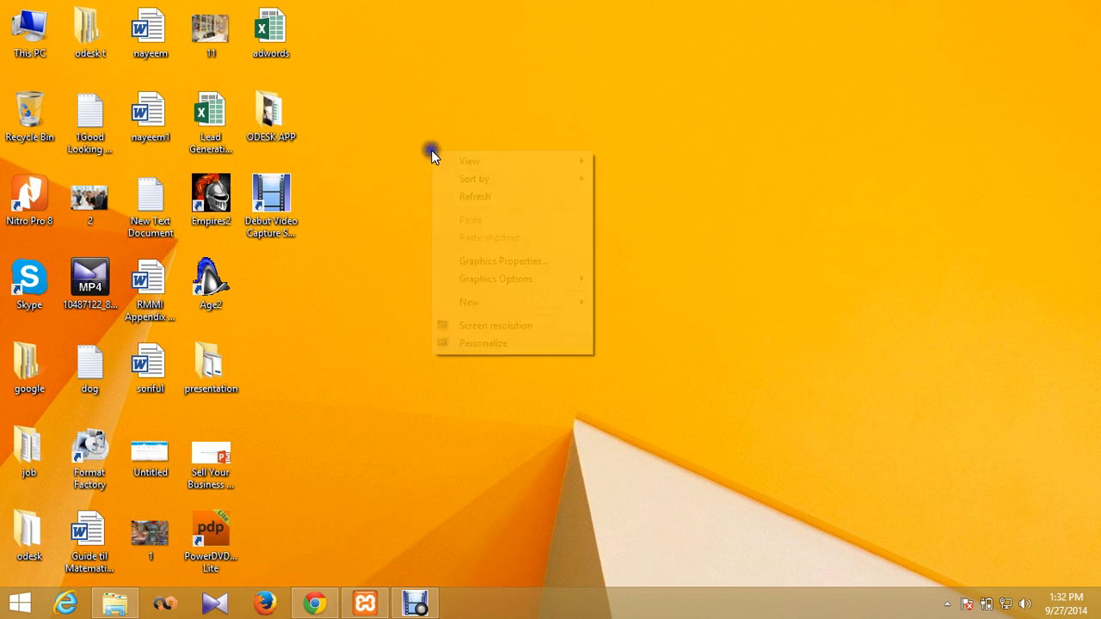
click(482, 195)
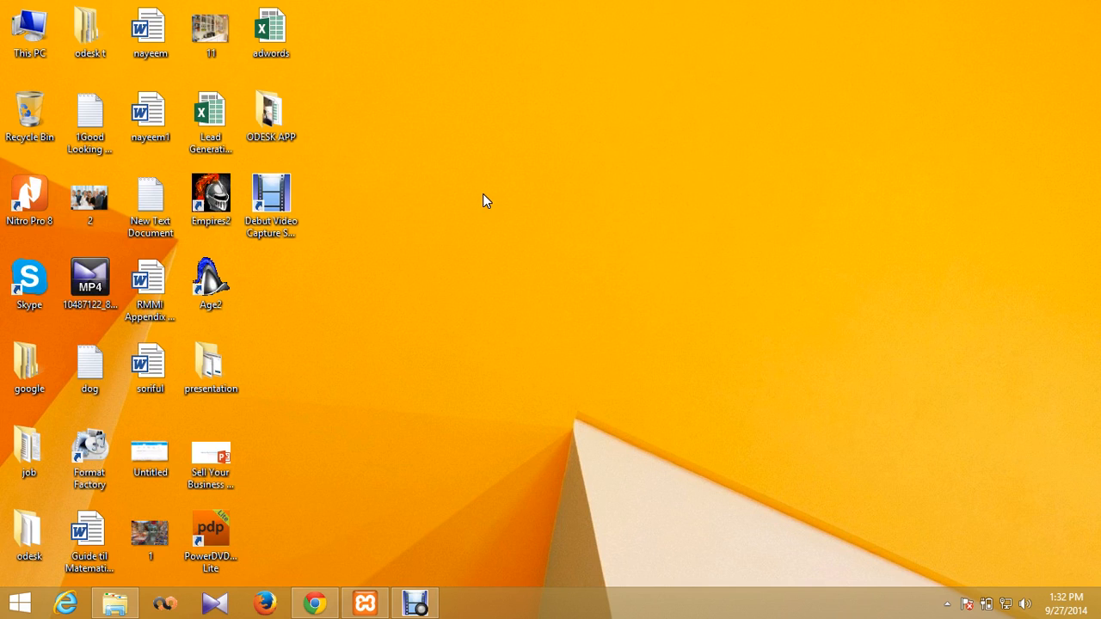
right_click(383, 153)
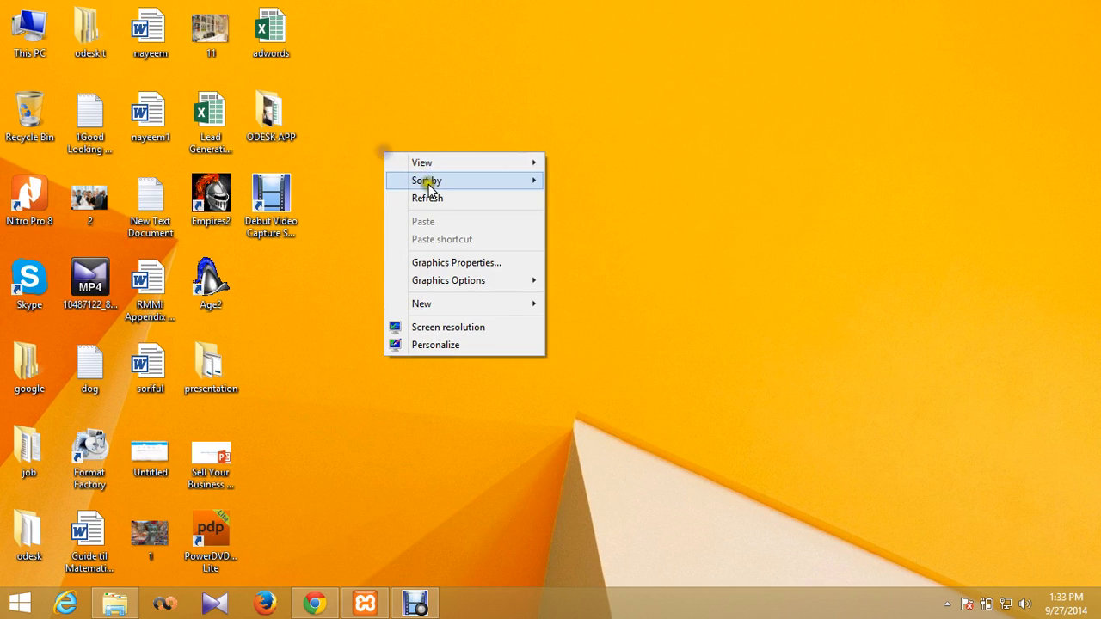
click(437, 194)
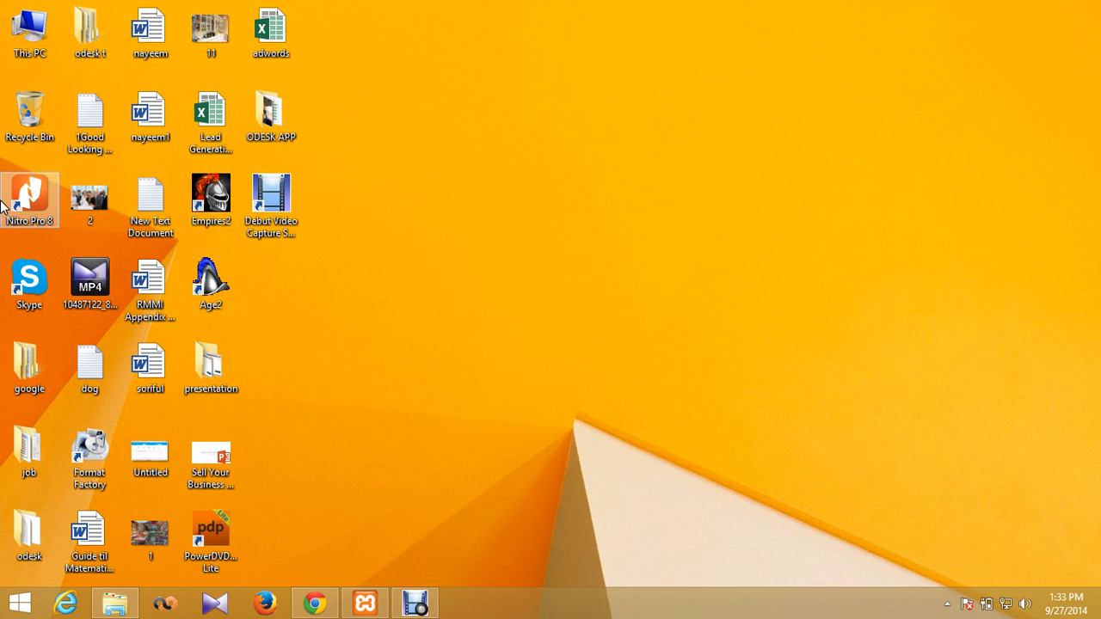
Step: Drag the image file 2 into the Recycle Bin and refresh the desktop
drag(91, 207, 30, 120)
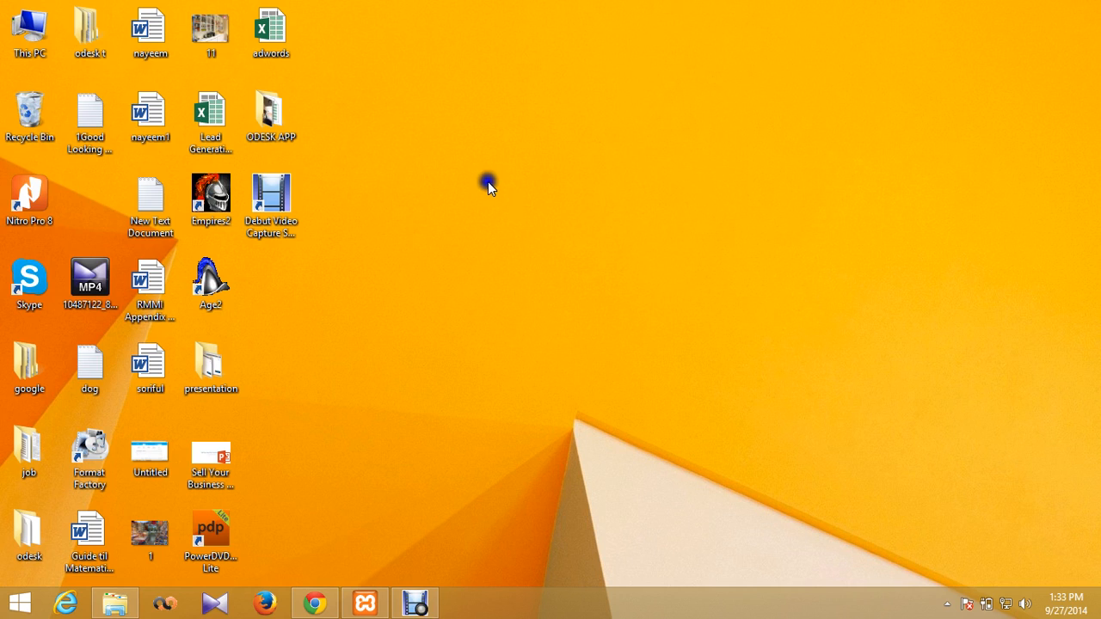
right_click(488, 182)
click(538, 228)
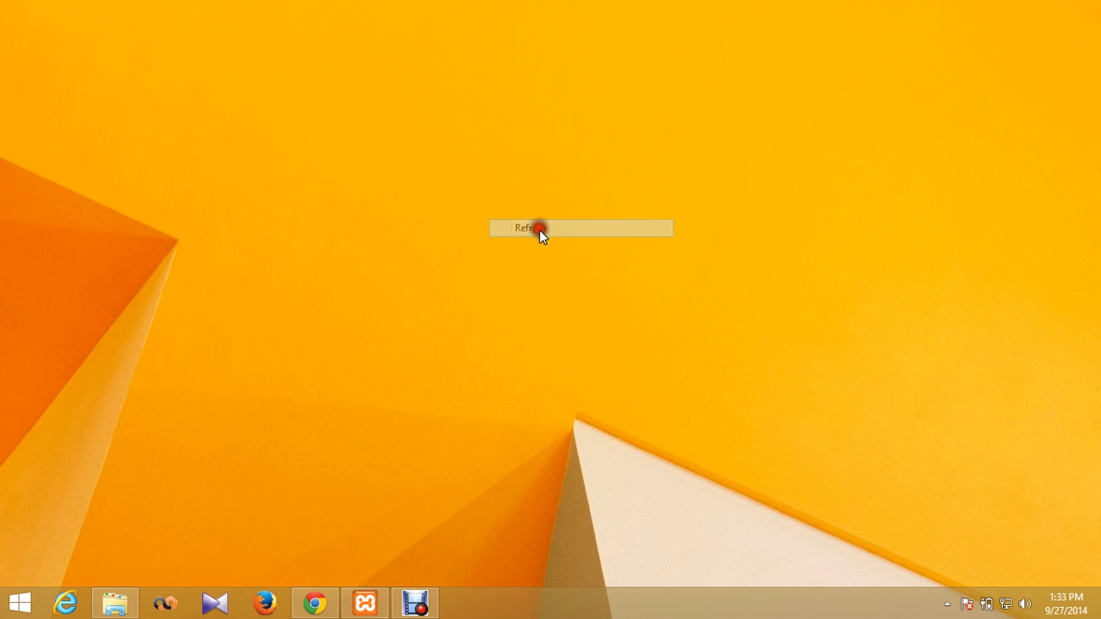
Step: In the empty new tab, enter 'wo' and accept the wordpress.org suggestion to load the site
click(320, 606)
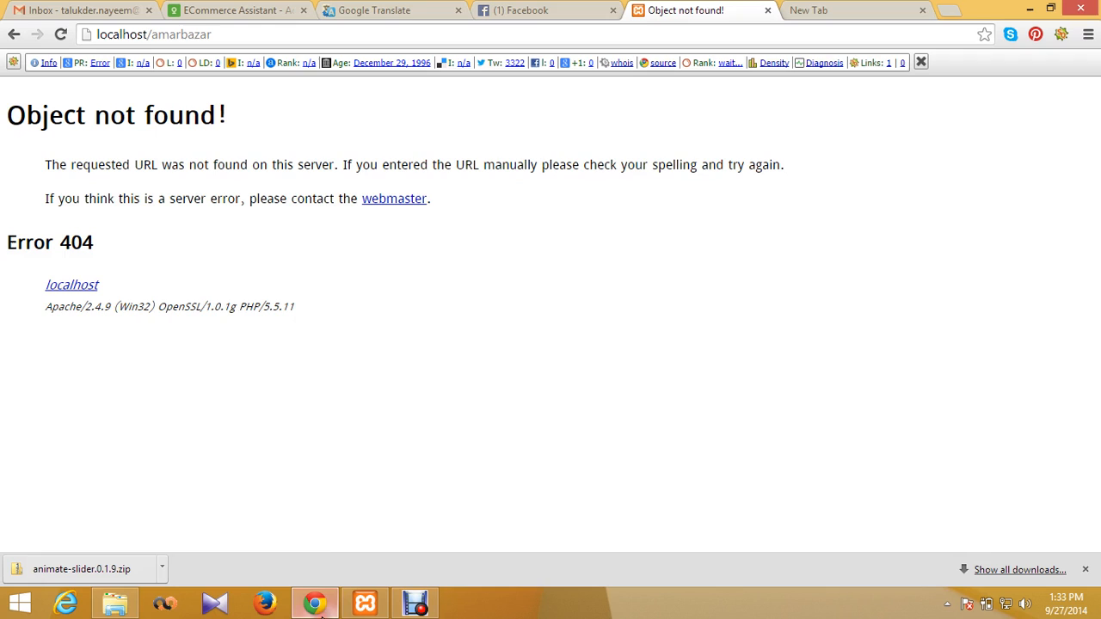
click(543, 8)
click(718, 8)
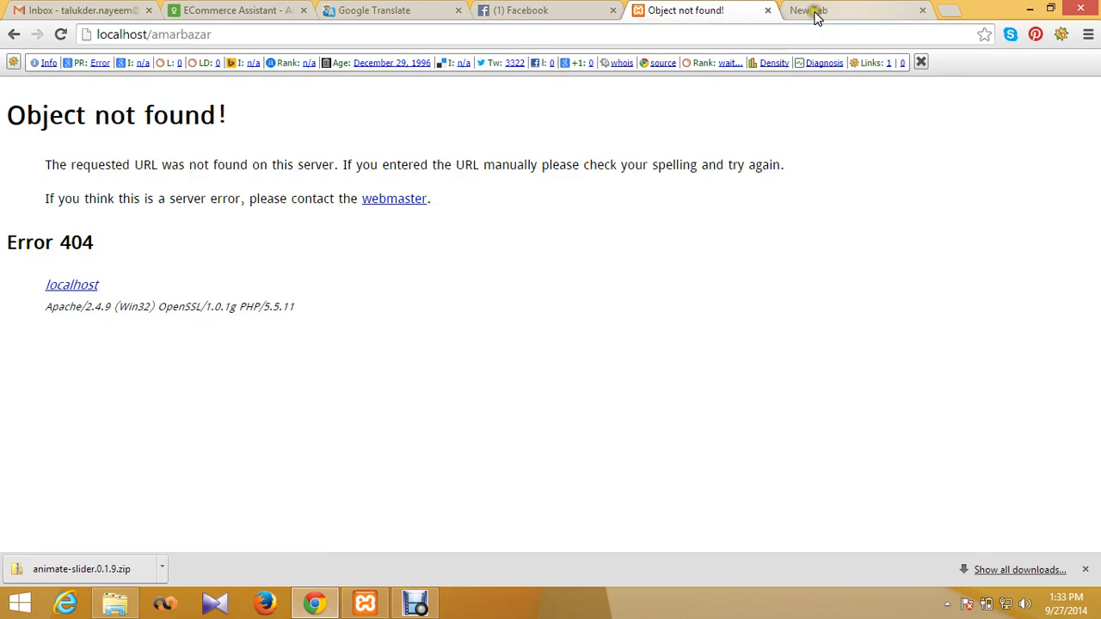
click(813, 12)
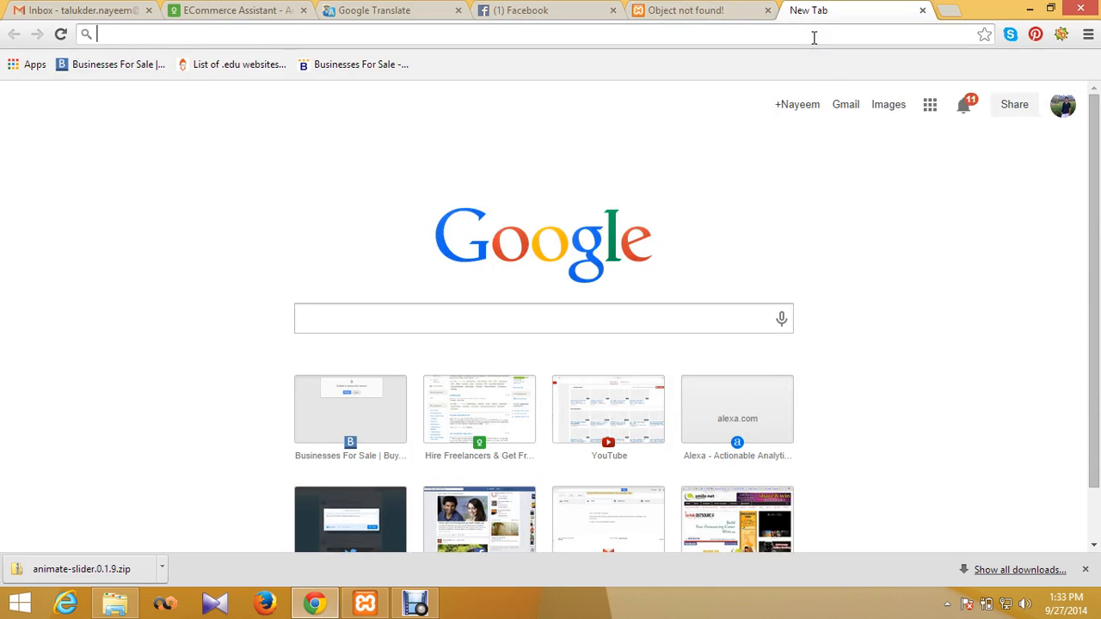
text(wordpress.org)
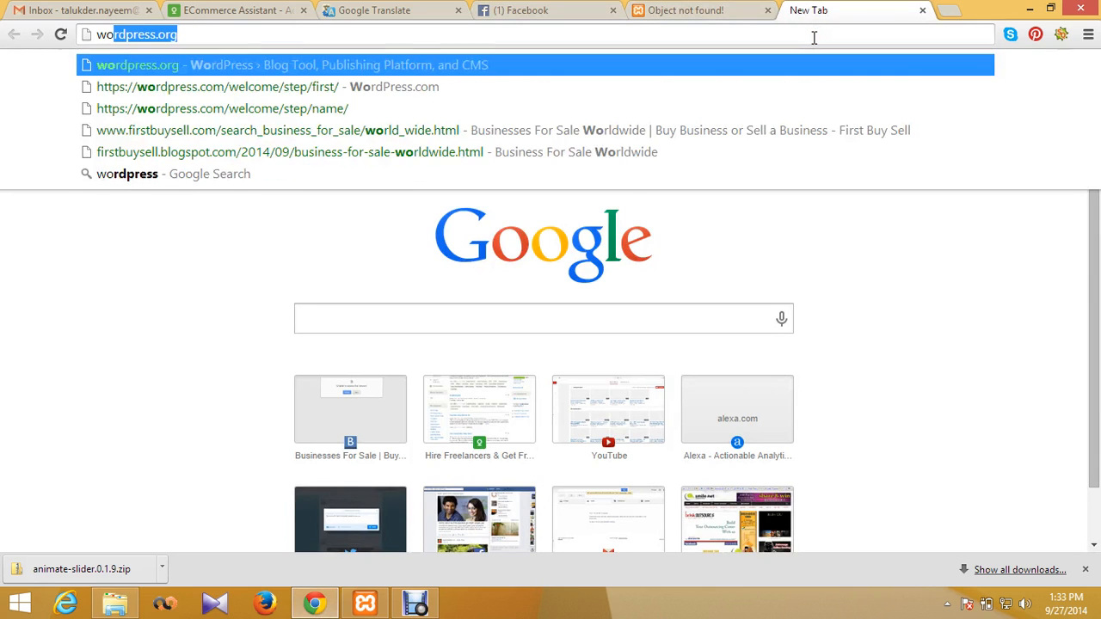
key(Right)
key(Return)
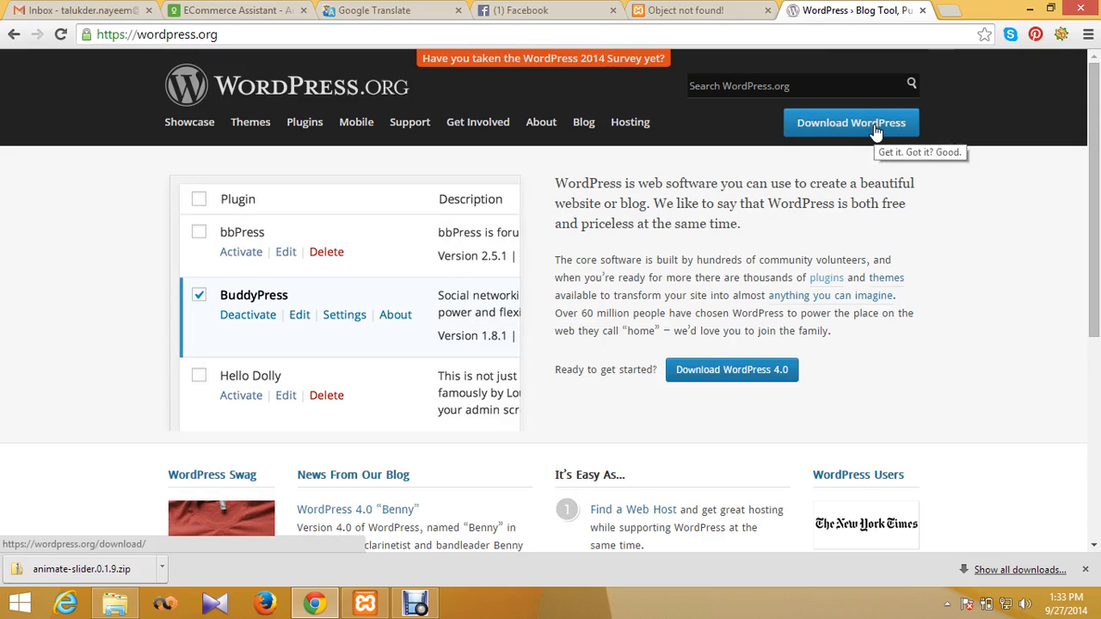
Step: Go to the WordPress.org download page and start downloading wordpress-4.0.zip
double_click(205, 34)
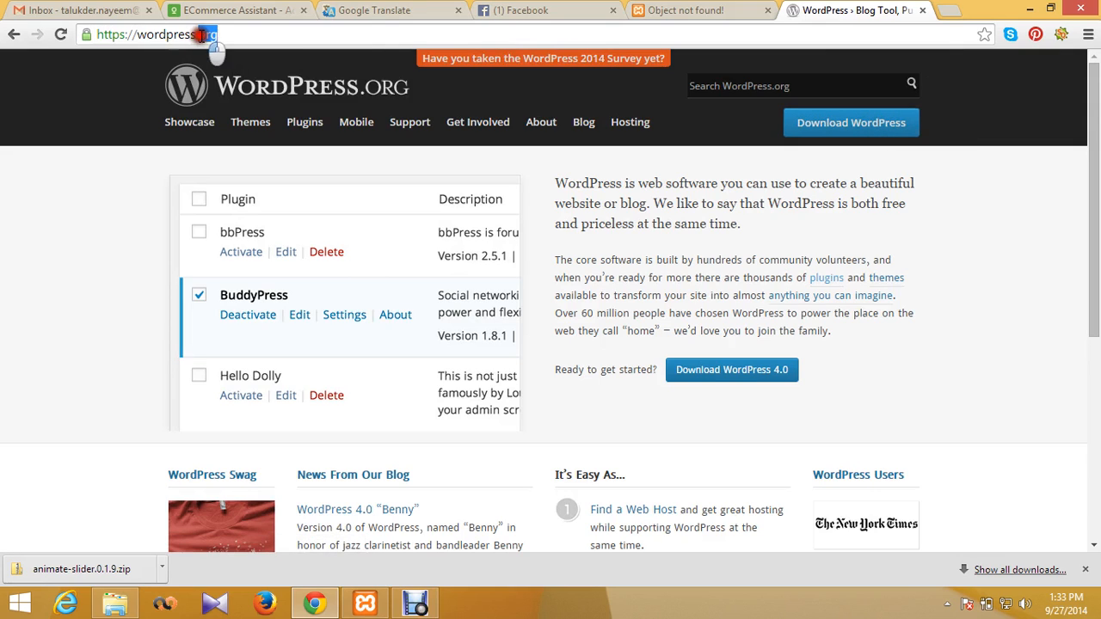
click(215, 36)
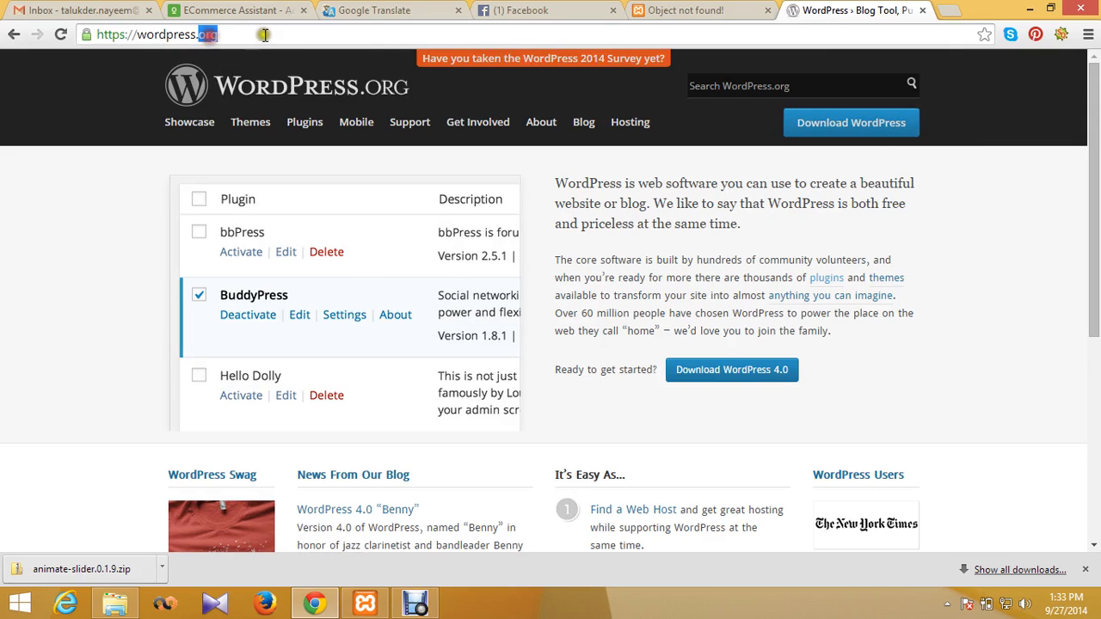
click(845, 123)
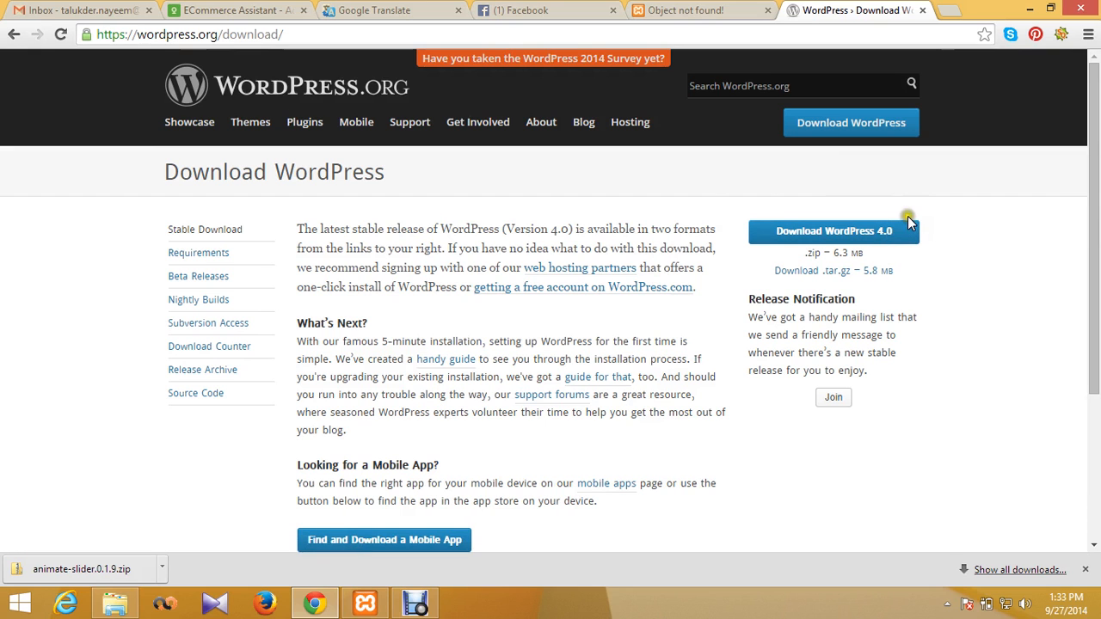
scroll(901, 209, down, 3)
scroll(867, 246, up, 3)
click(850, 234)
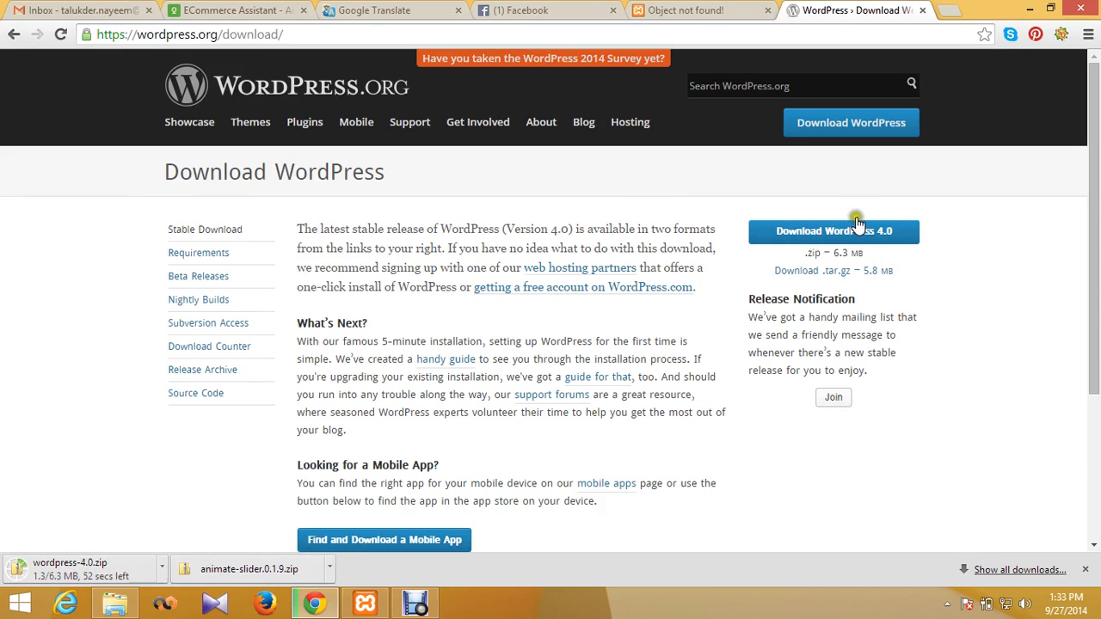
Step: Search Google for 'xampp' in a new tab and open the Apache Friends XAMPP installers page
click(944, 12)
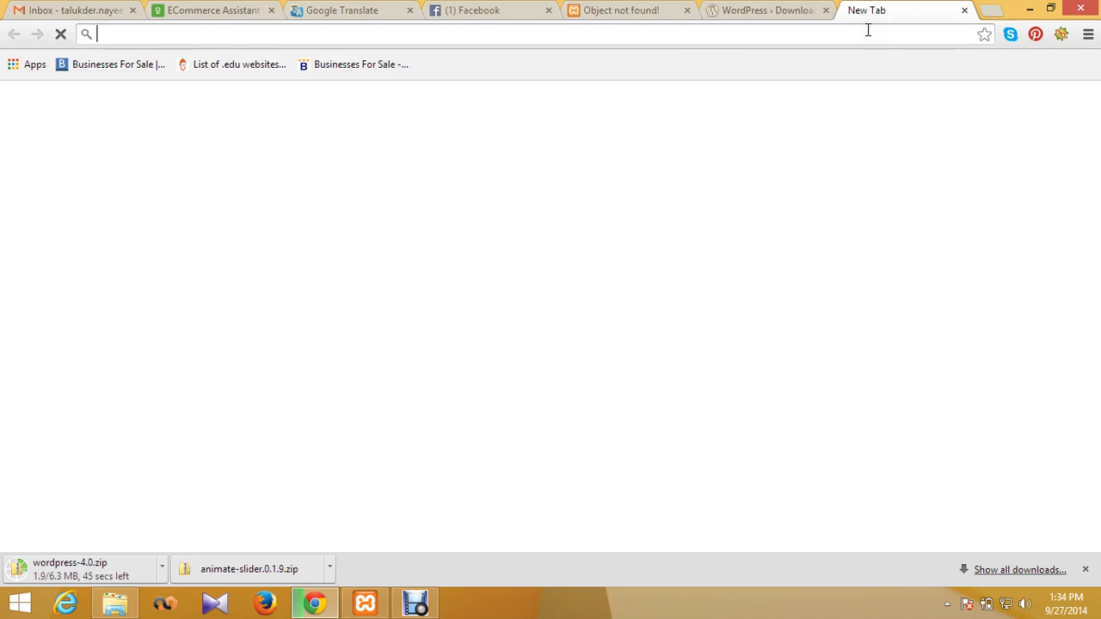
text(xa)
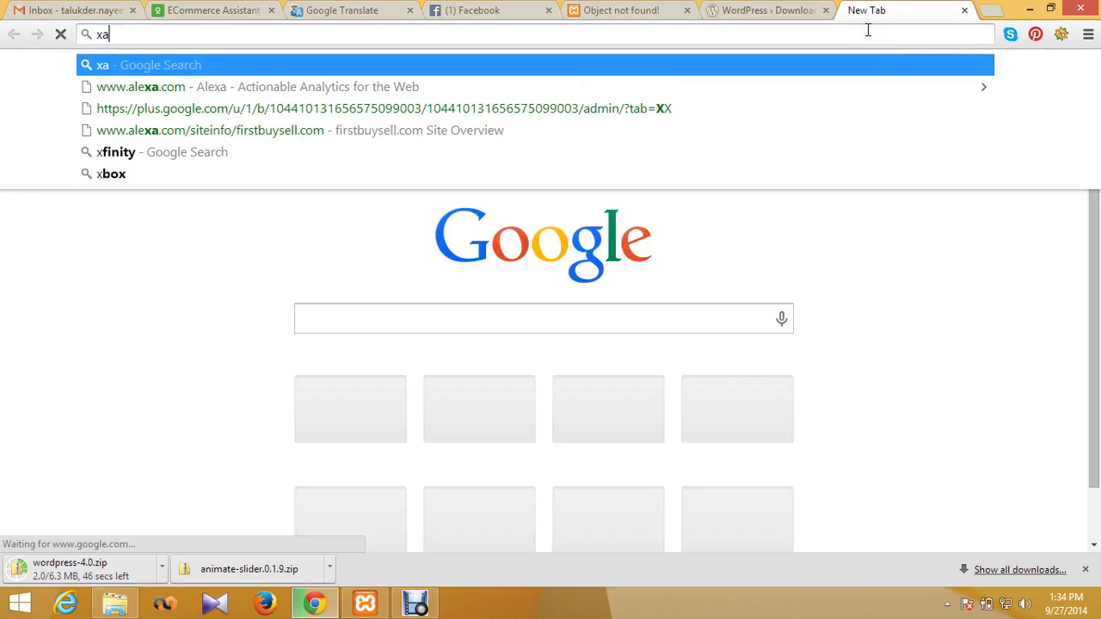
text(mpp)
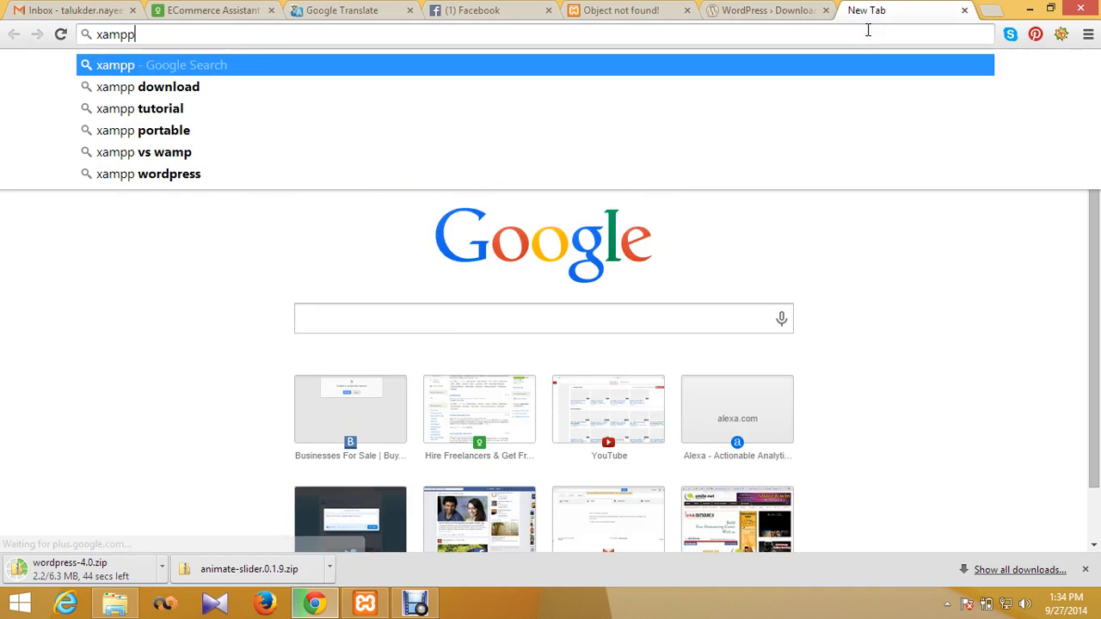
key(Return)
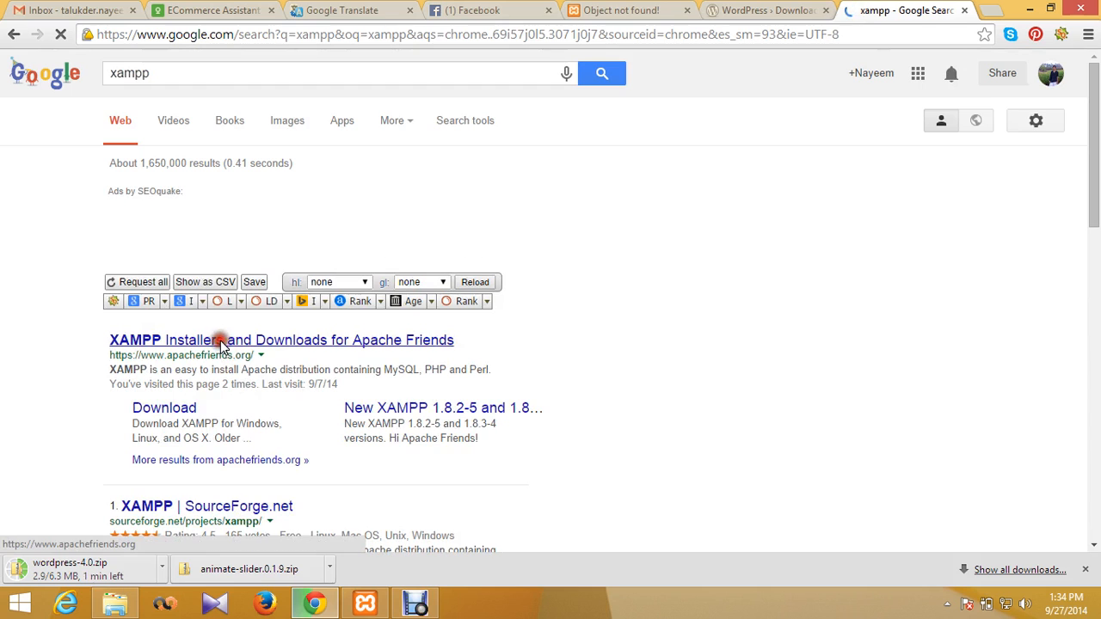
click(768, 10)
click(905, 10)
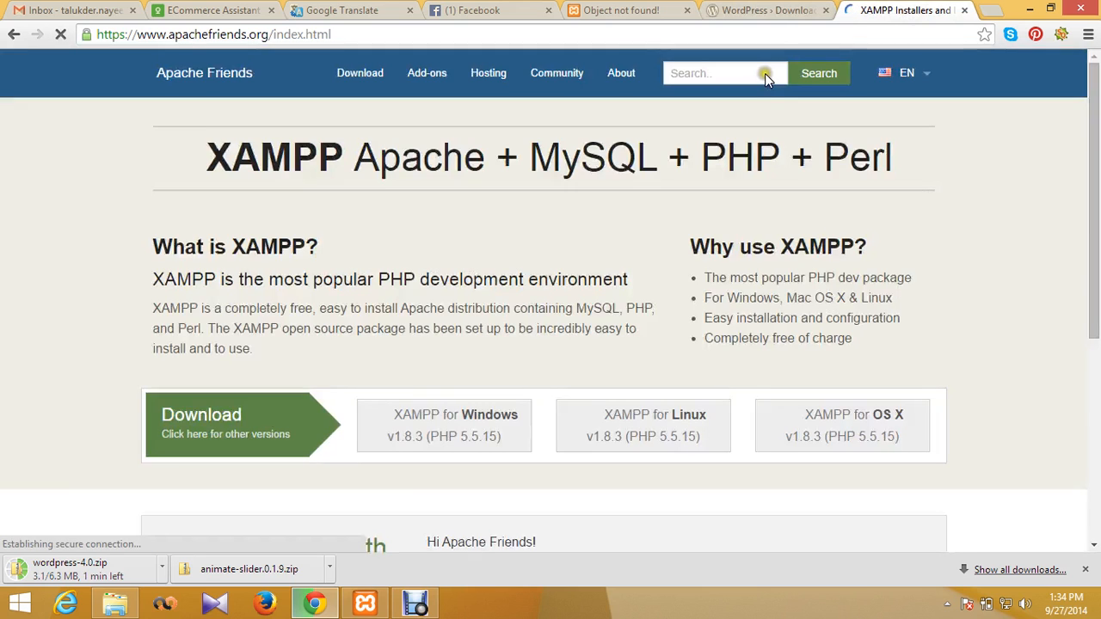
scroll(287, 424, down, 3)
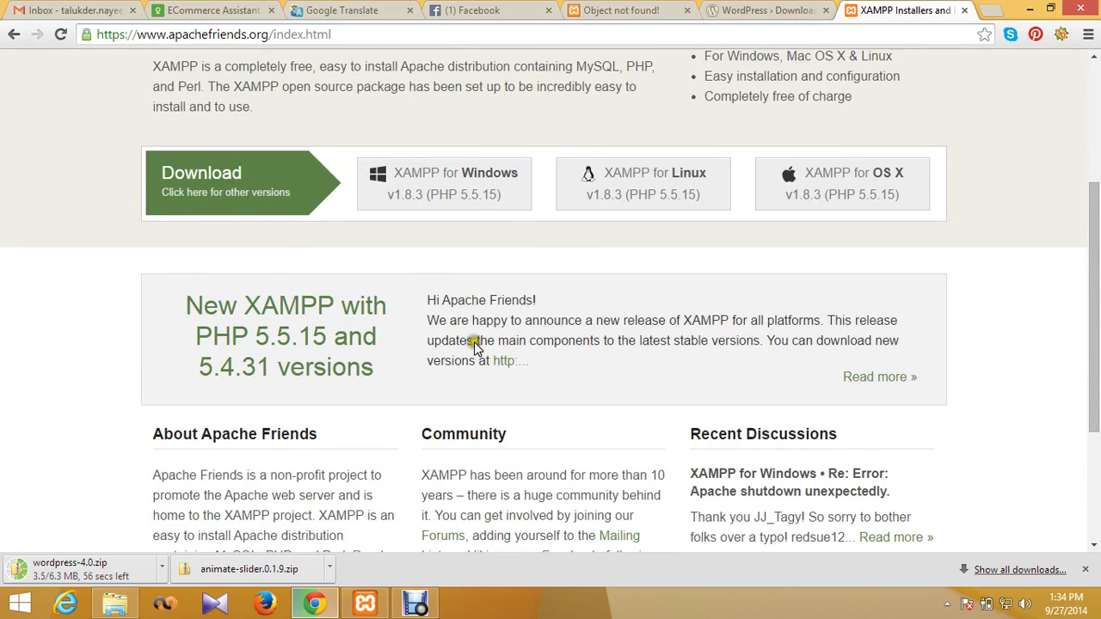
scroll(474, 353, down, 3)
scroll(479, 363, up, 4)
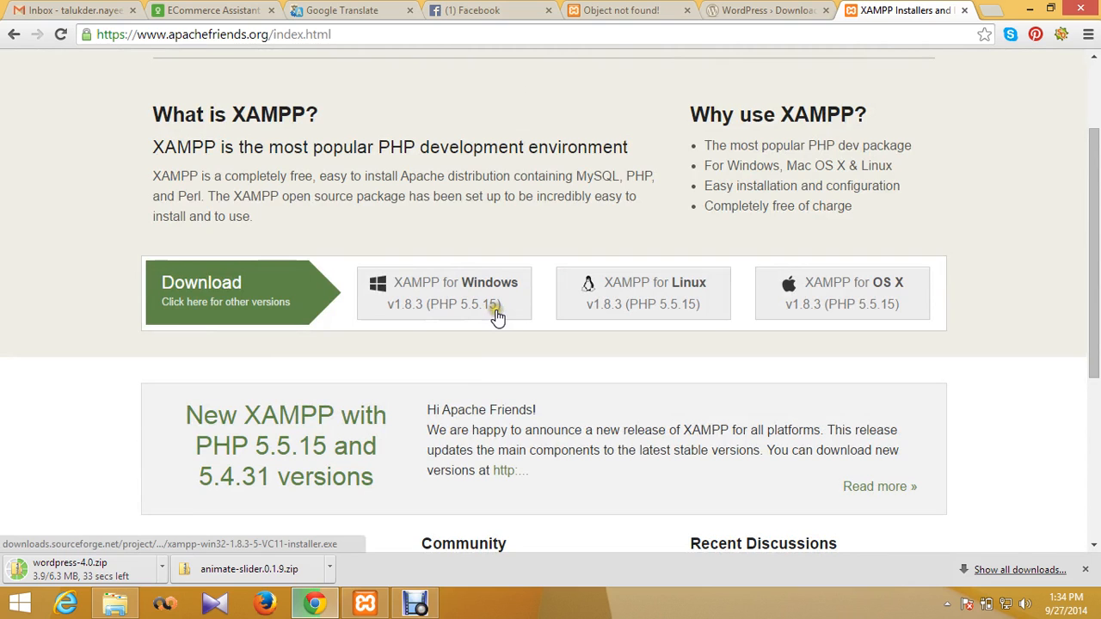
Step: Close the XAMPP tab and the downloads bar, leaving the WordPress download page in view
click(768, 12)
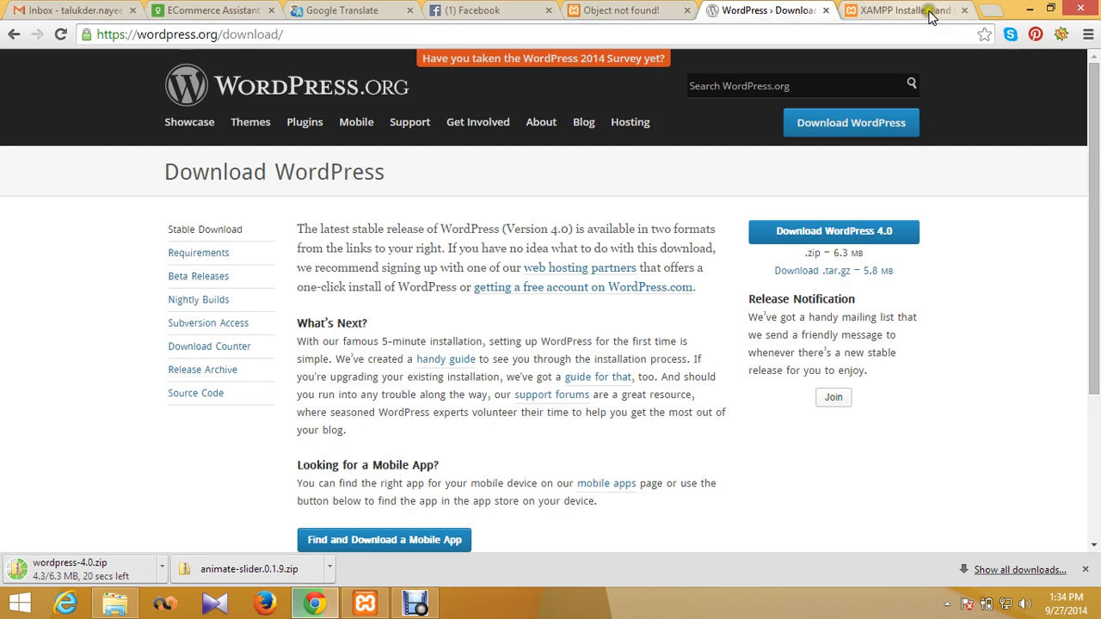
click(604, 10)
click(770, 11)
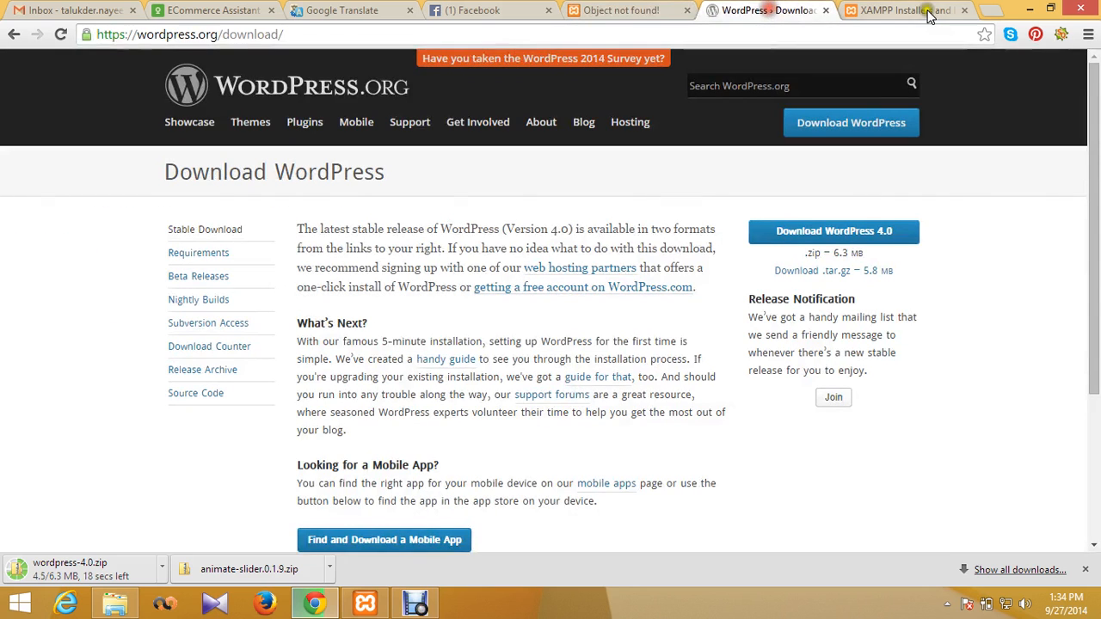
click(964, 11)
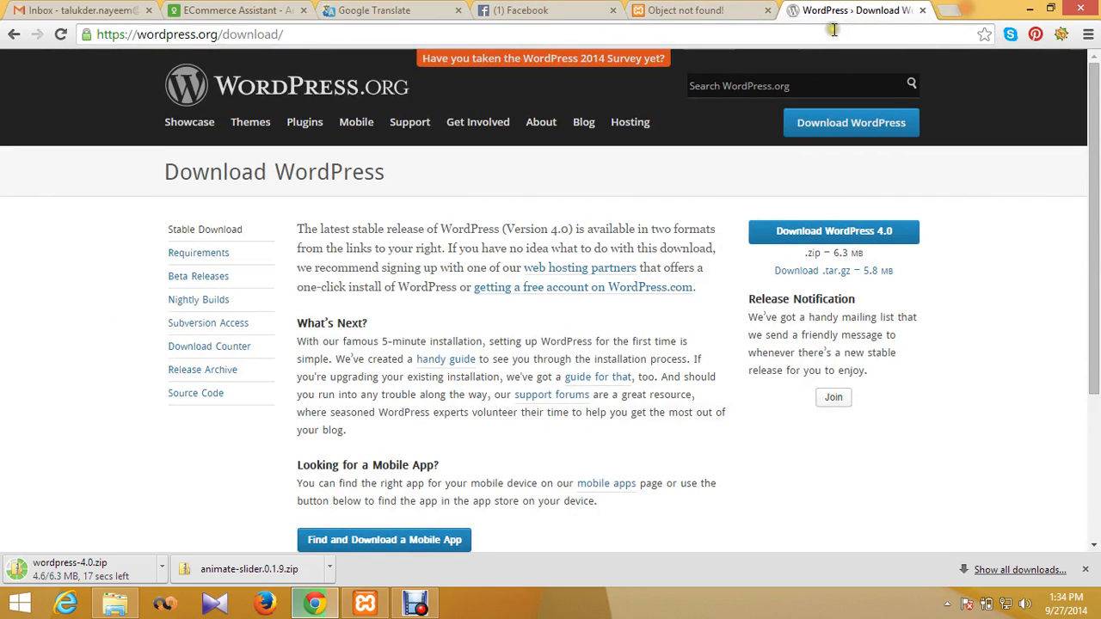
click(688, 10)
click(882, 9)
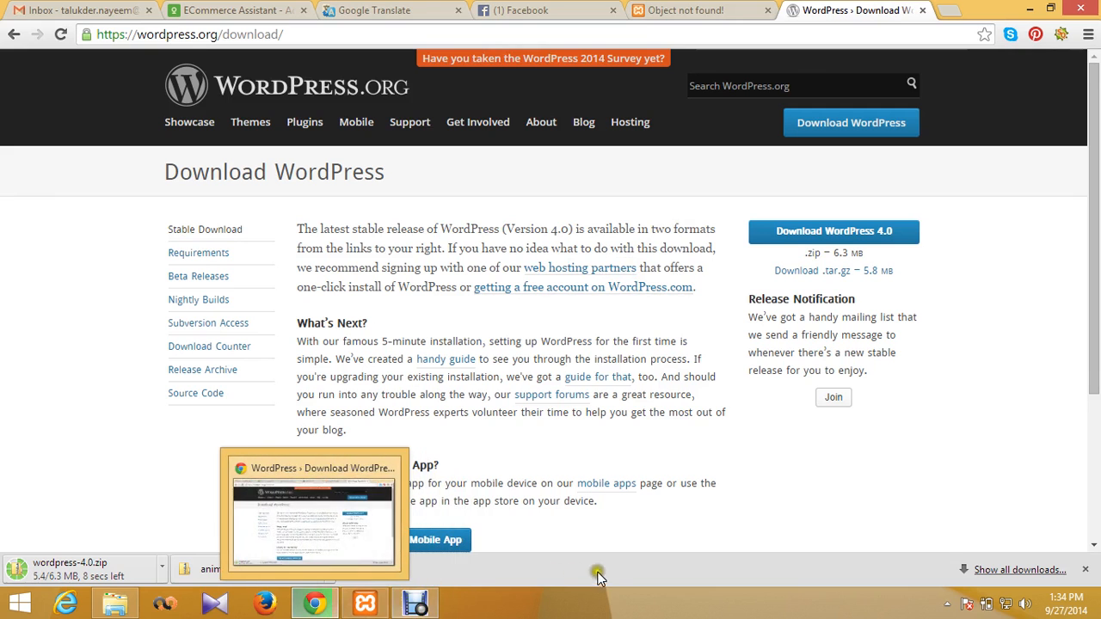
click(1081, 571)
click(315, 604)
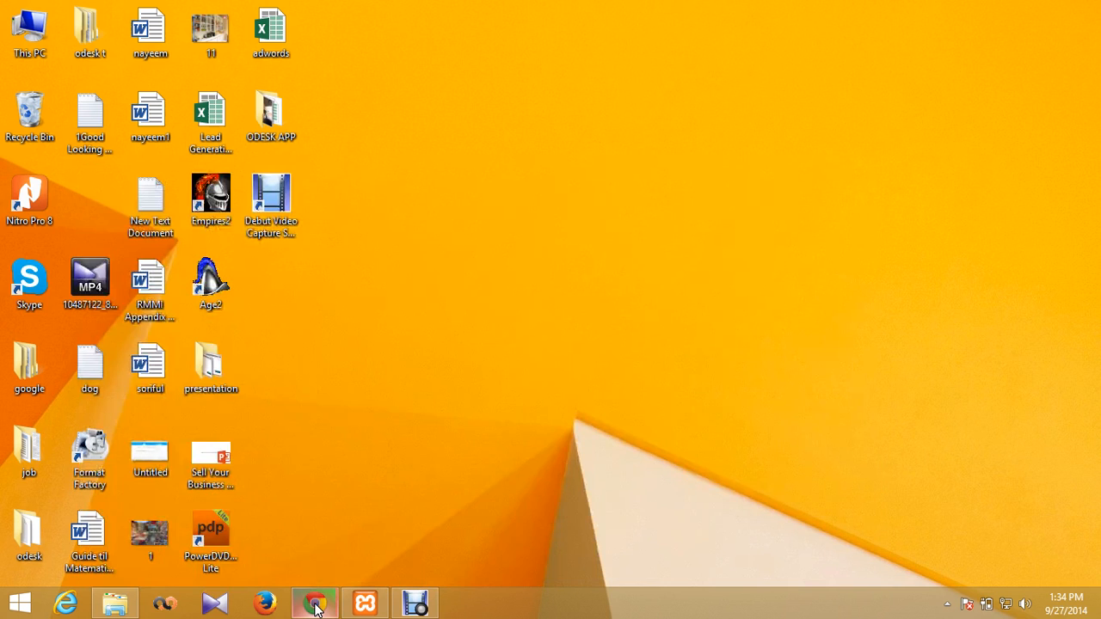
click(316, 606)
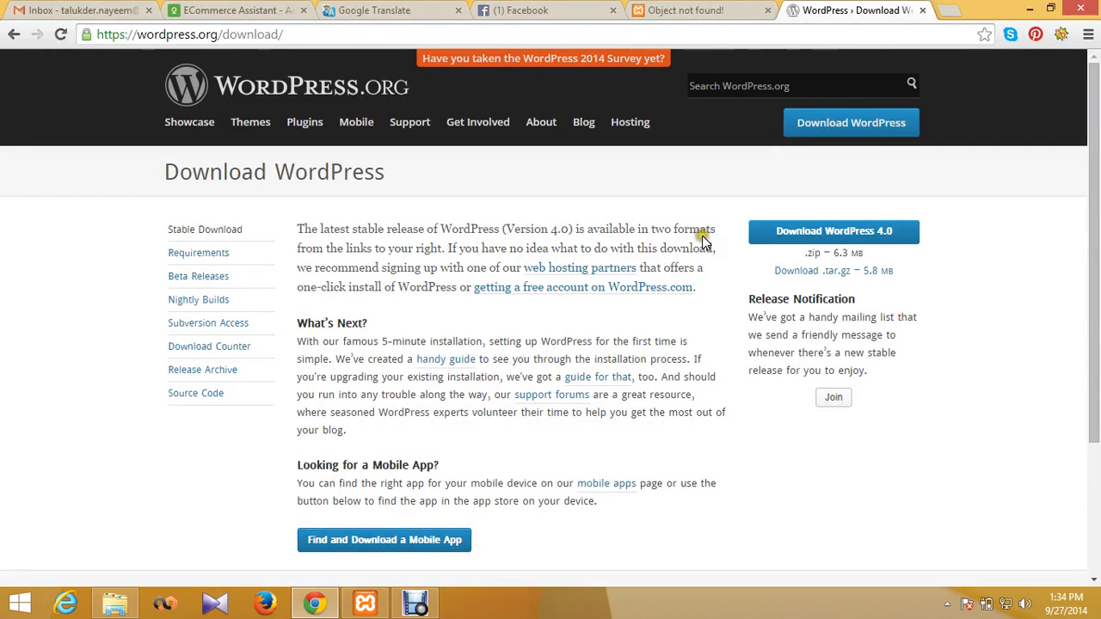
Step: Open the downloads page with Ctrl+J and close the Google Translate and WordPress download tabs
key(ctrl+j)
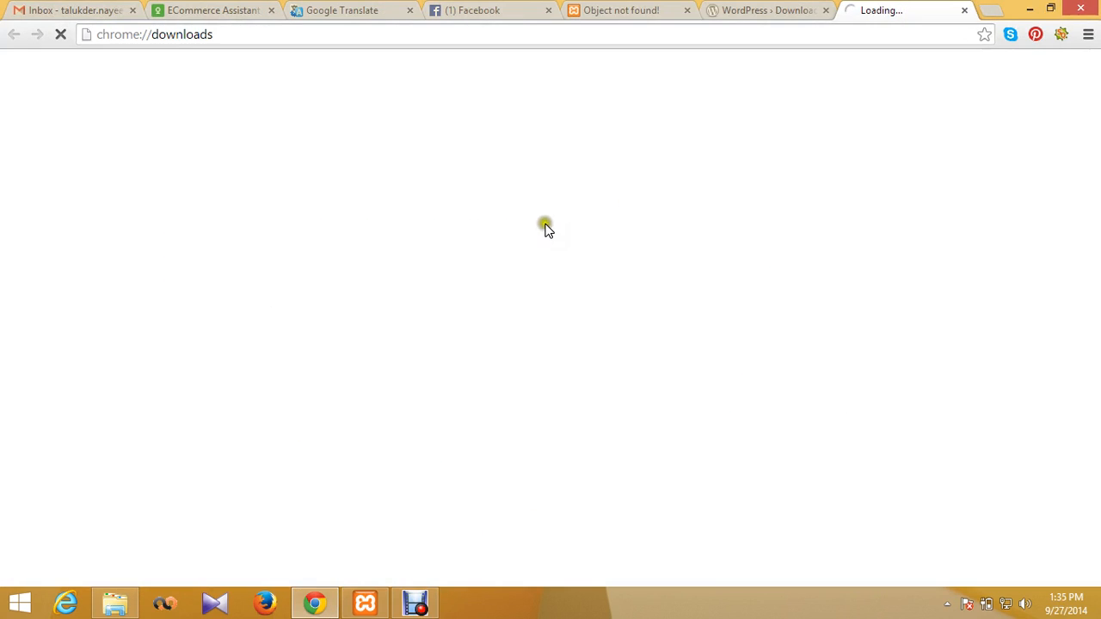
click(744, 9)
click(871, 13)
click(495, 12)
click(879, 11)
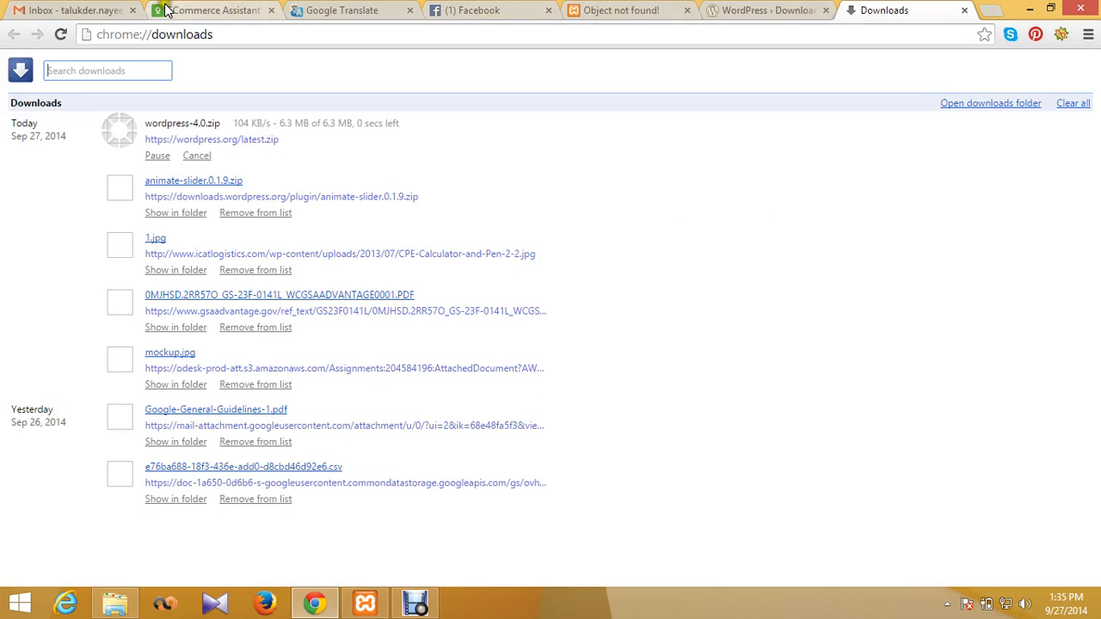
click(325, 10)
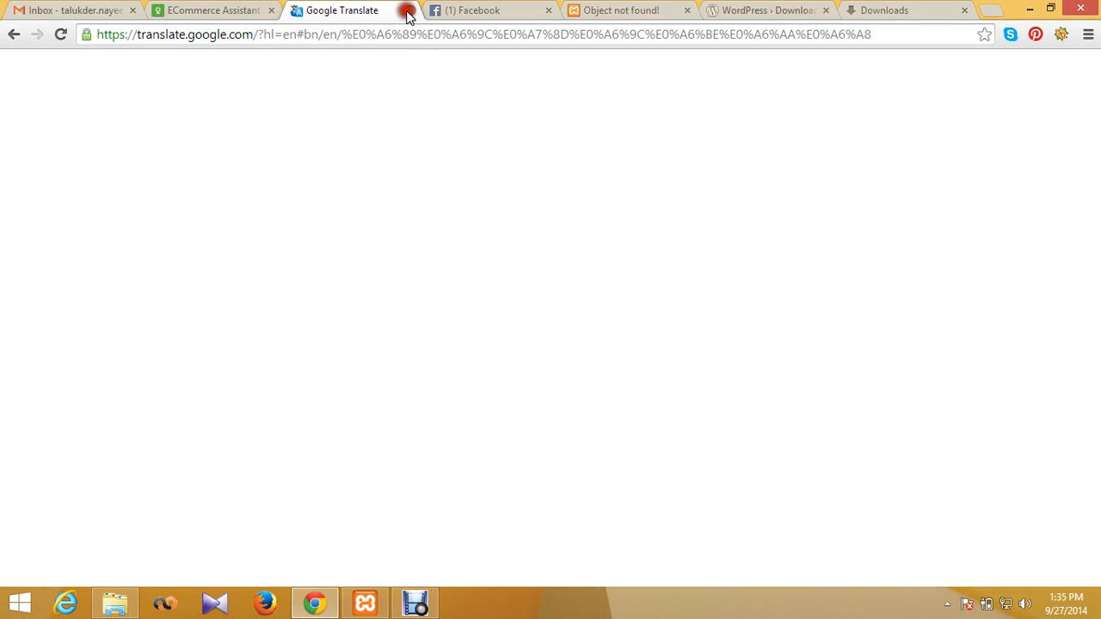
key(ctrl+w)
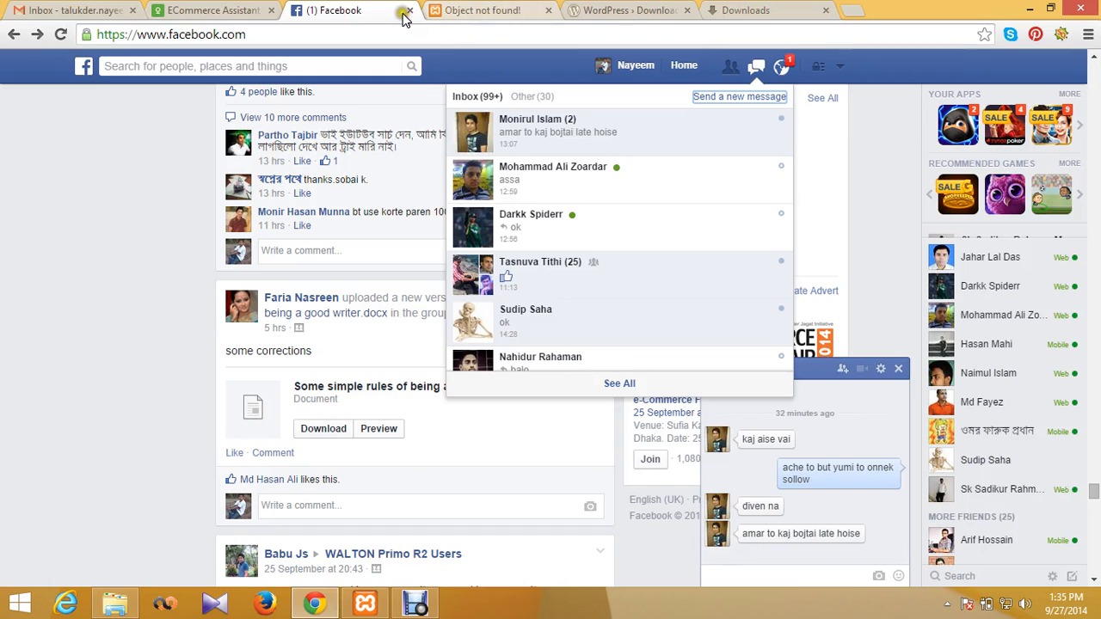
click(485, 12)
click(606, 12)
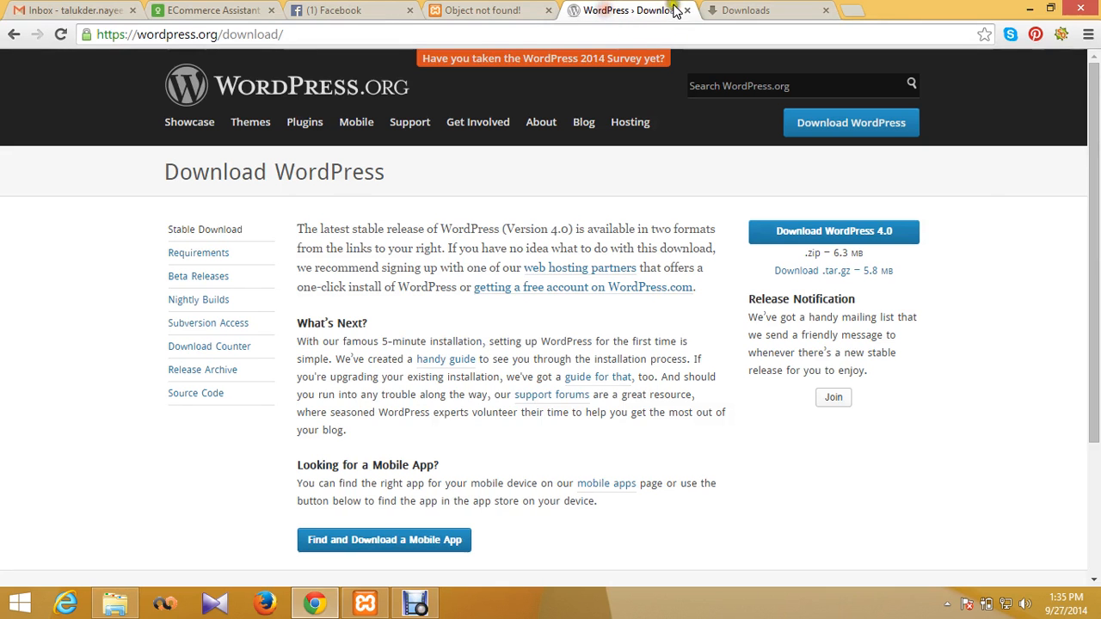
click(686, 10)
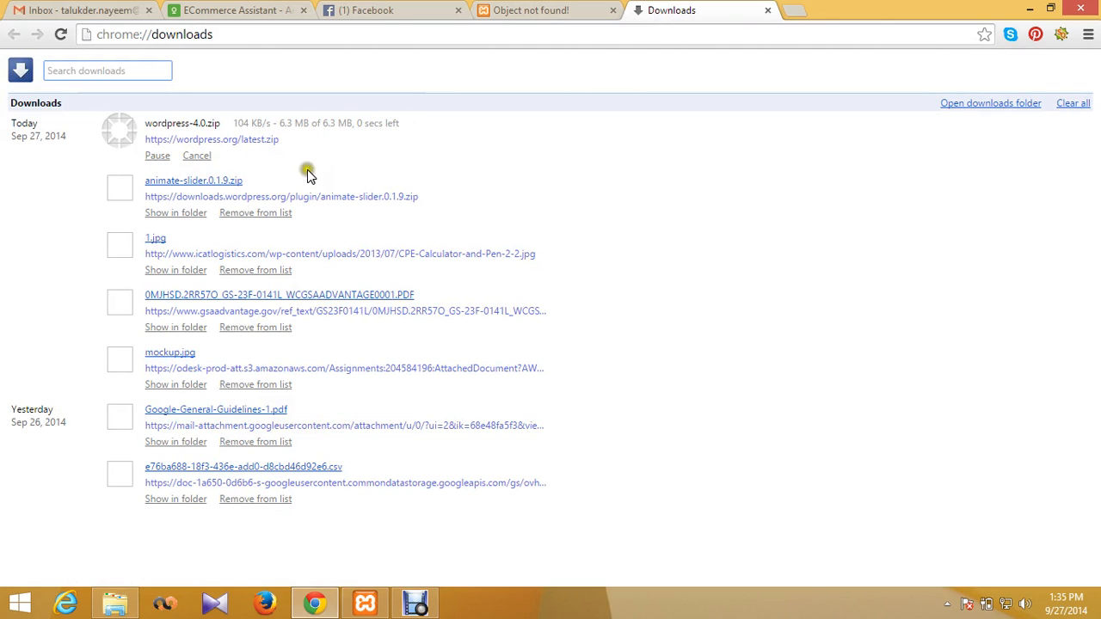
Step: Remove every download entry except wordpress-4.0.zip, then show that zip in its folder
click(257, 213)
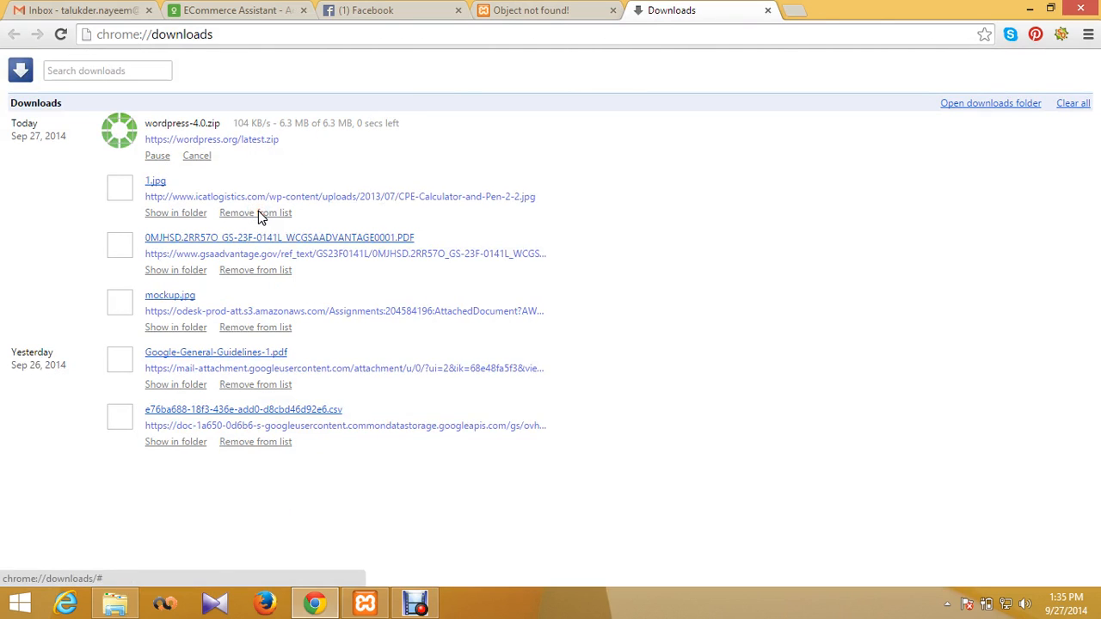
click(266, 272)
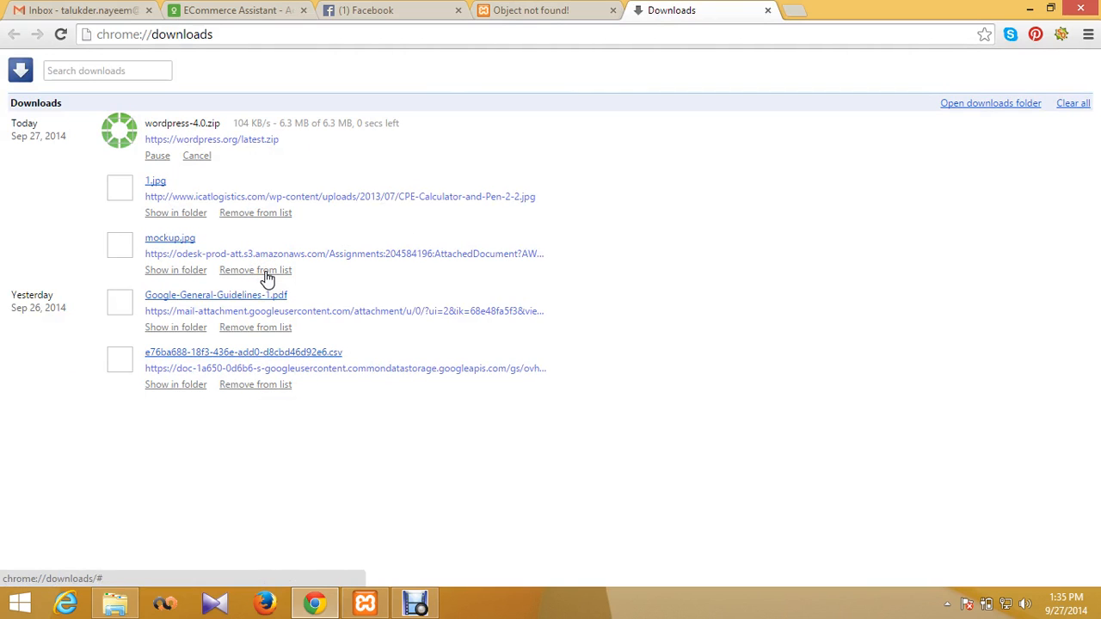
click(267, 271)
click(266, 272)
click(266, 272)
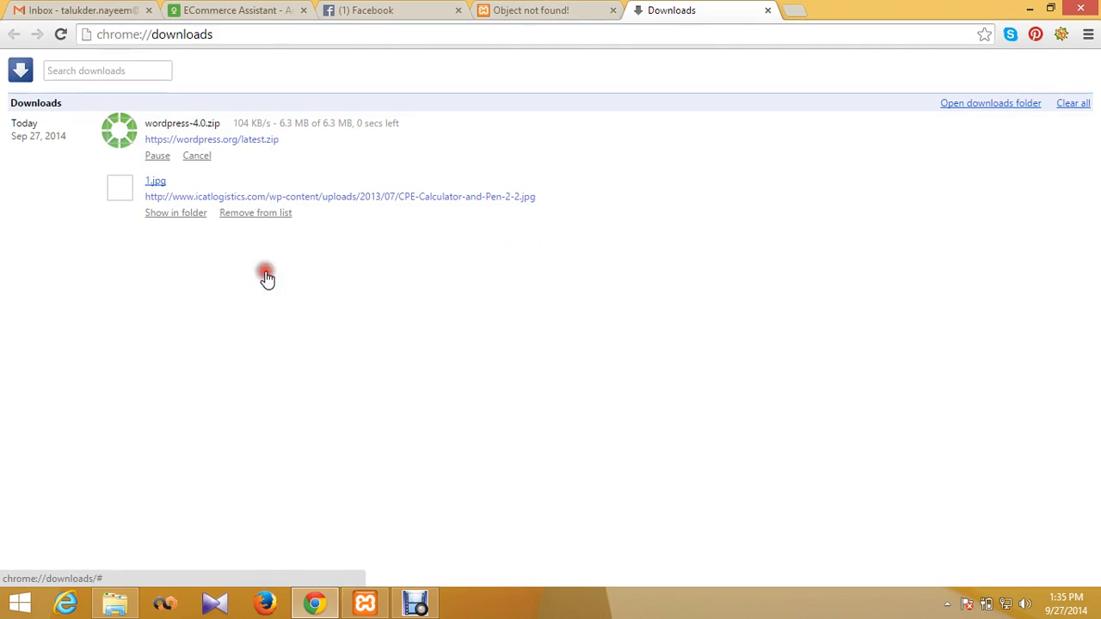
click(258, 214)
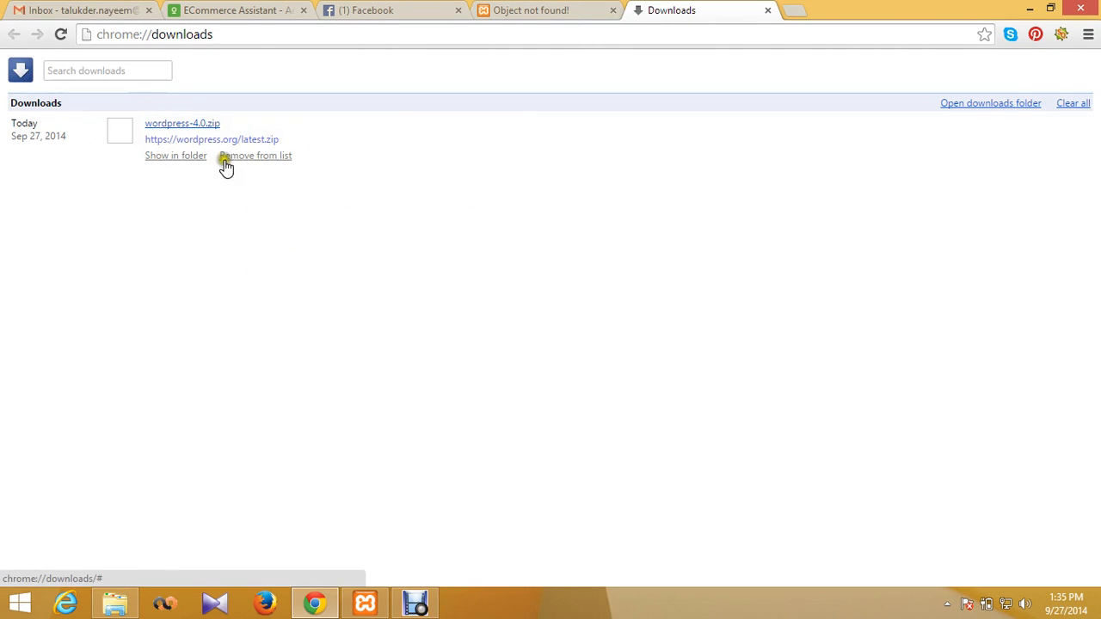
click(179, 160)
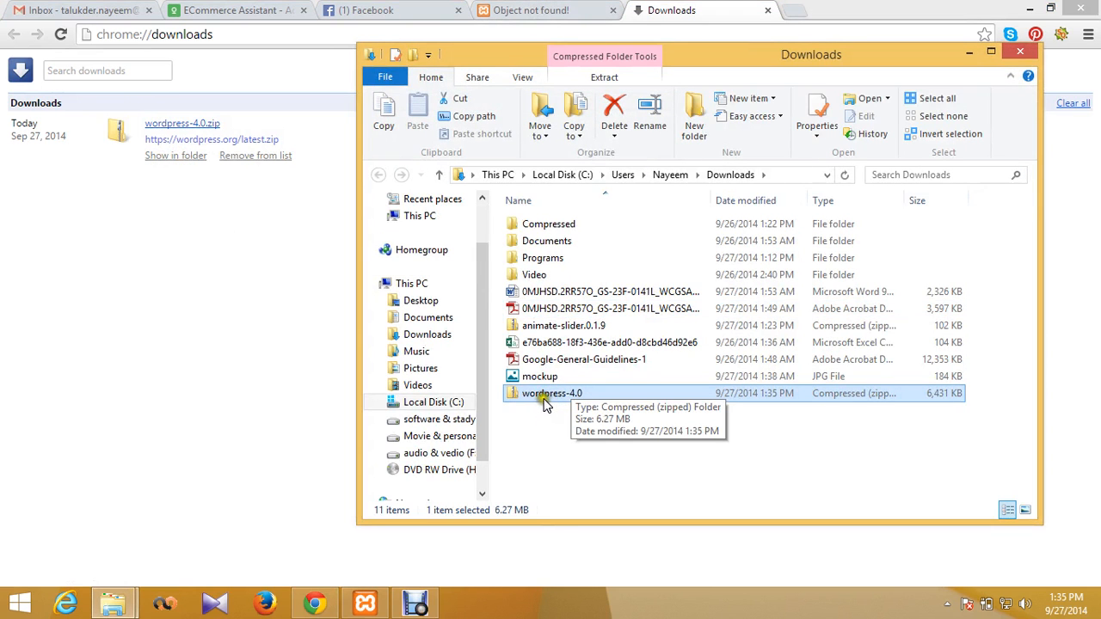
Step: Extract wordpress-4.0.zip into a wordpress-4.0 folder, then return to the localhost 404 tab
right_click(546, 396)
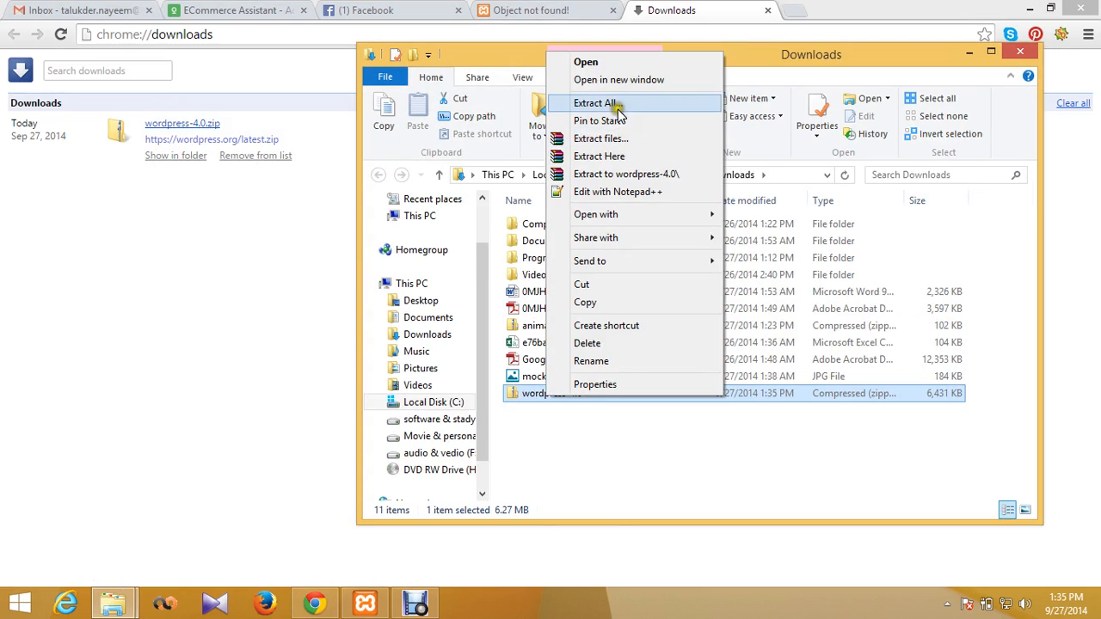
click(612, 155)
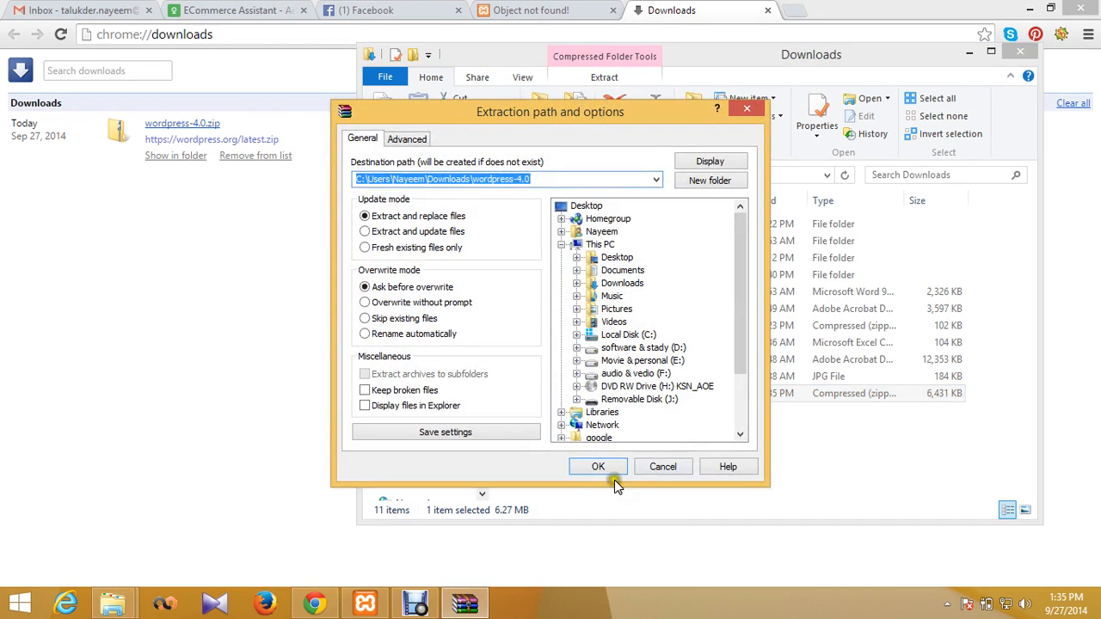
click(585, 466)
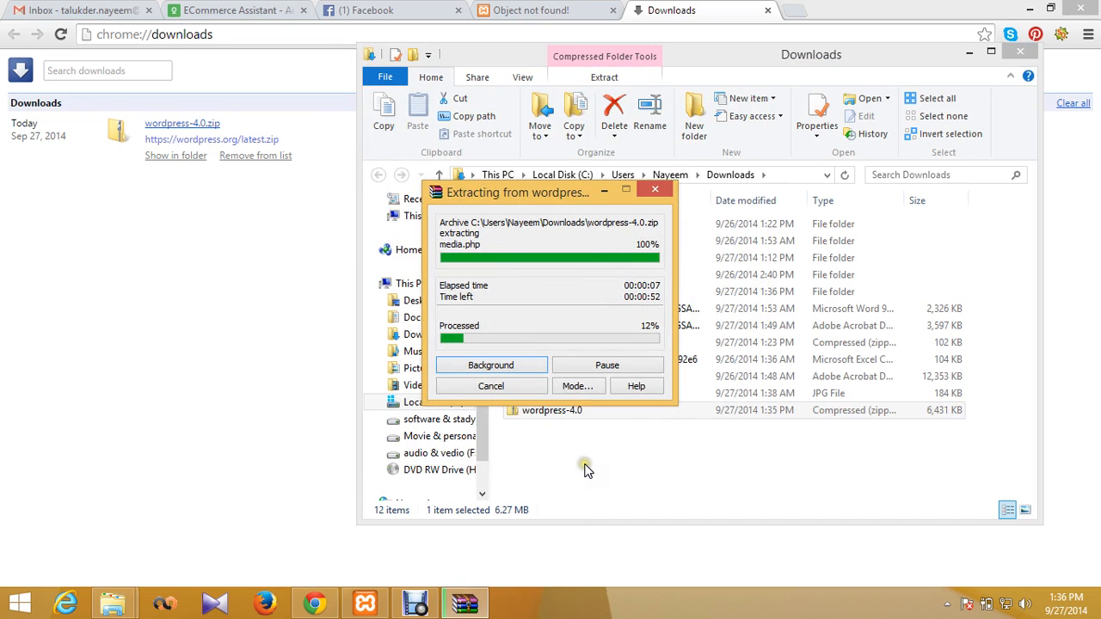
click(546, 9)
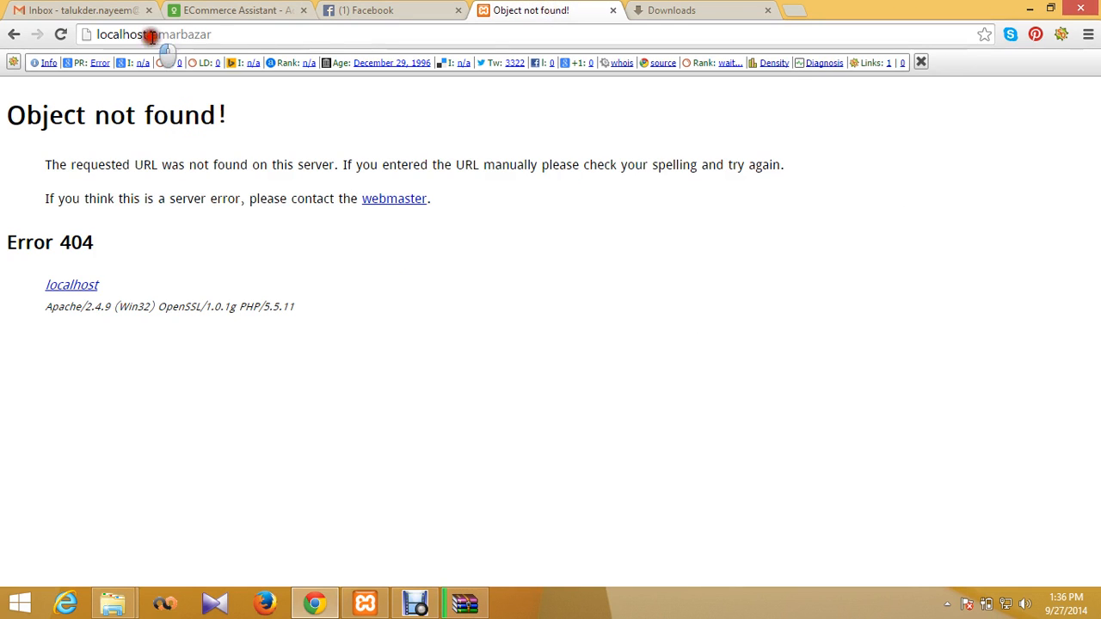
Step: Shorten the address from localhost/amarbazar to localhost and open phpMyAdmin from the XAMPP sidebar
drag(151, 36, 302, 20)
key(BackSpace)
key(BackSpace)
key(Return)
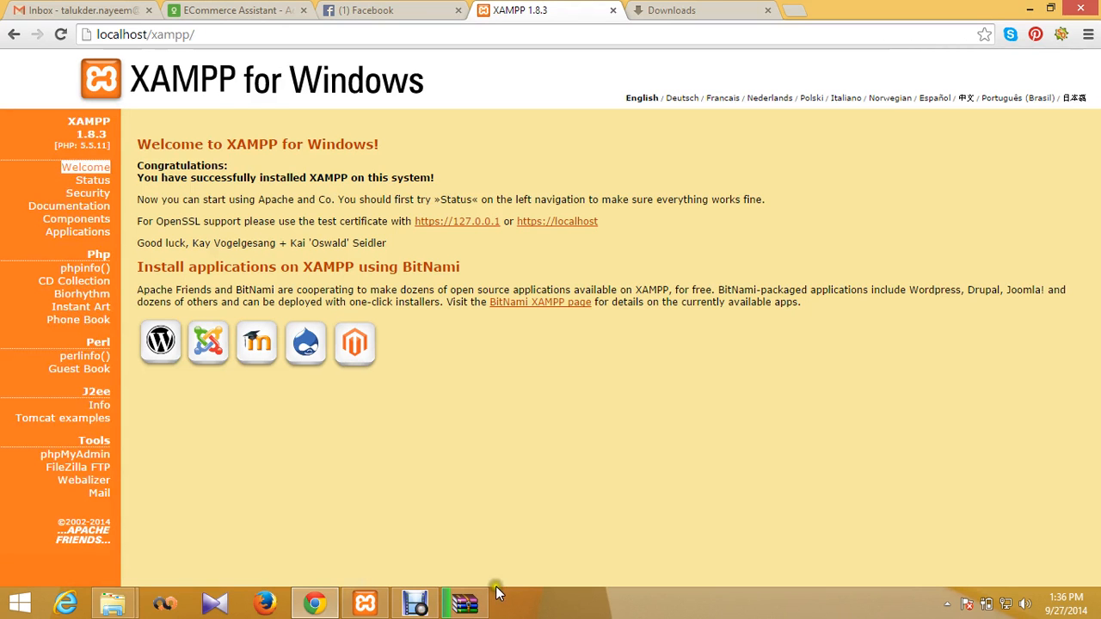
click(77, 454)
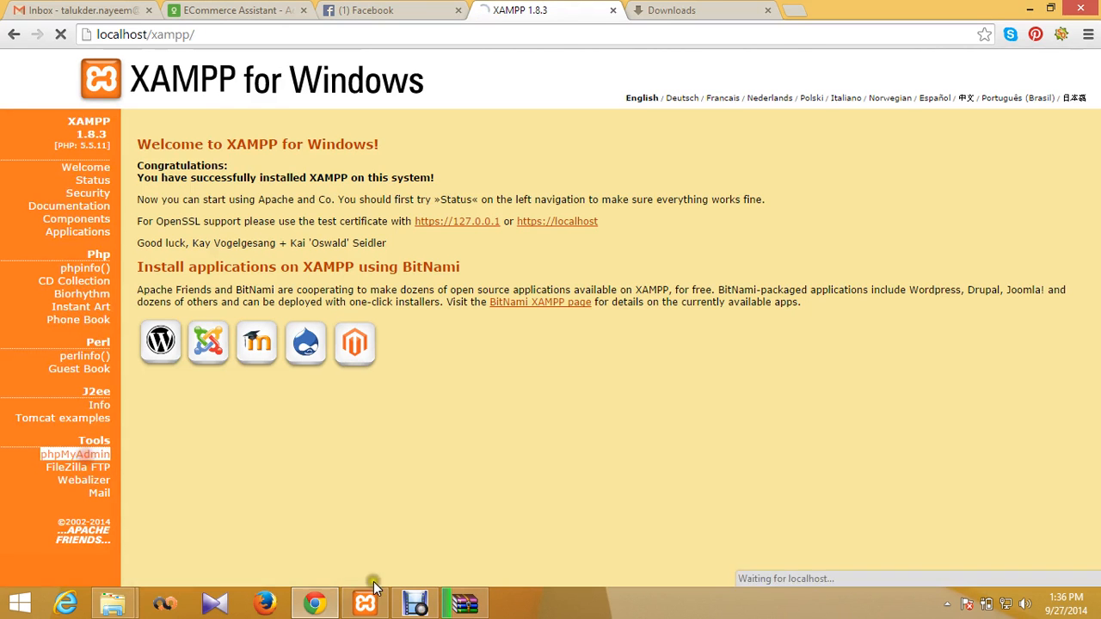
click(469, 607)
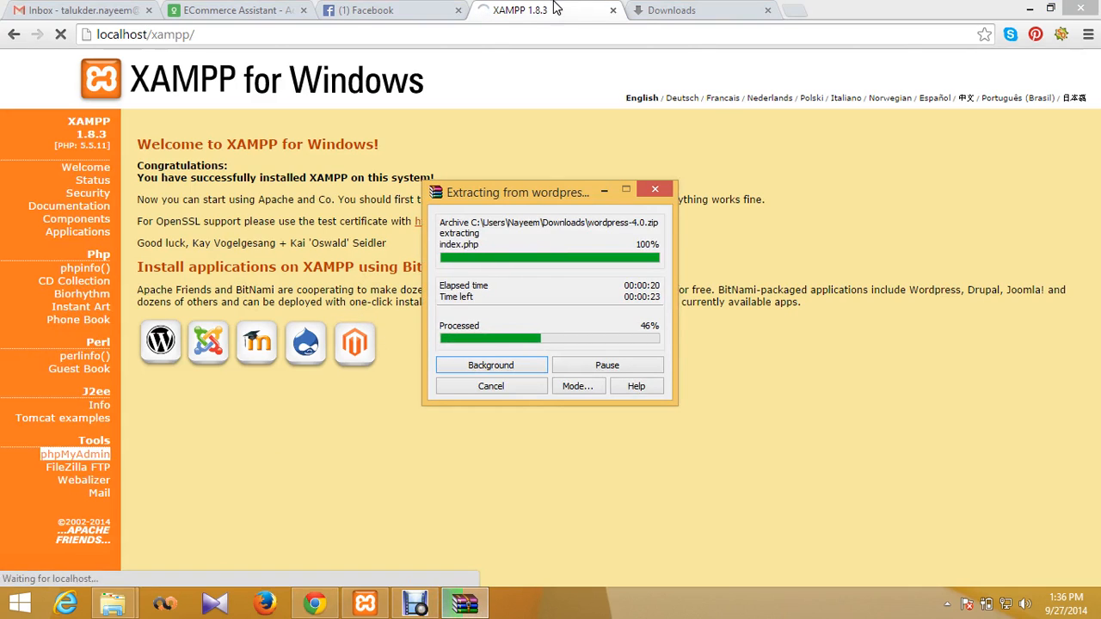
click(388, 10)
click(542, 10)
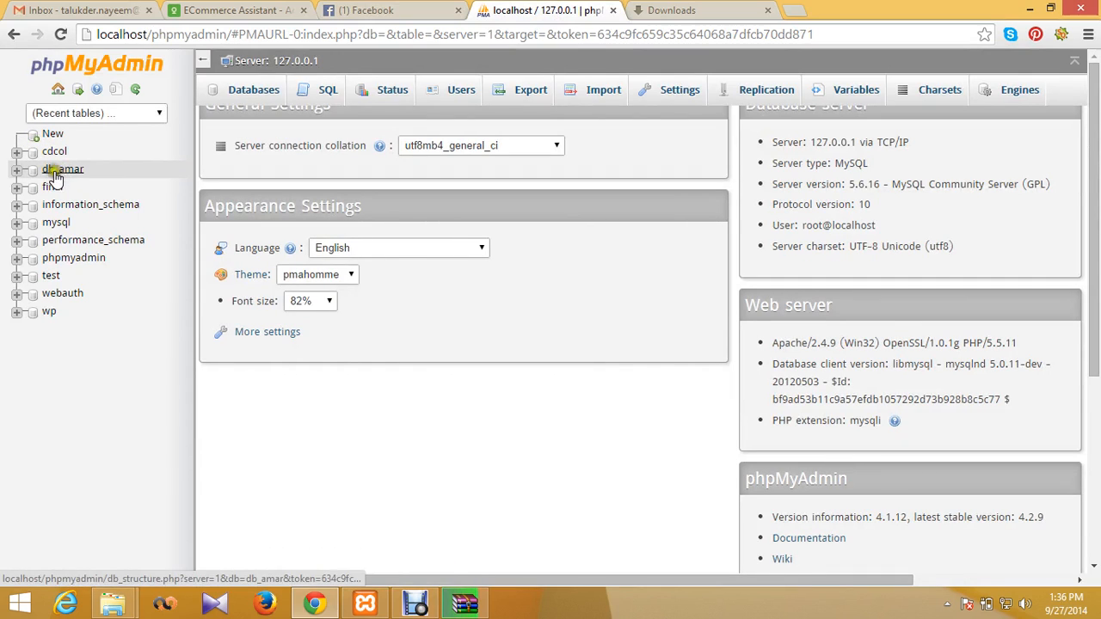
click(17, 171)
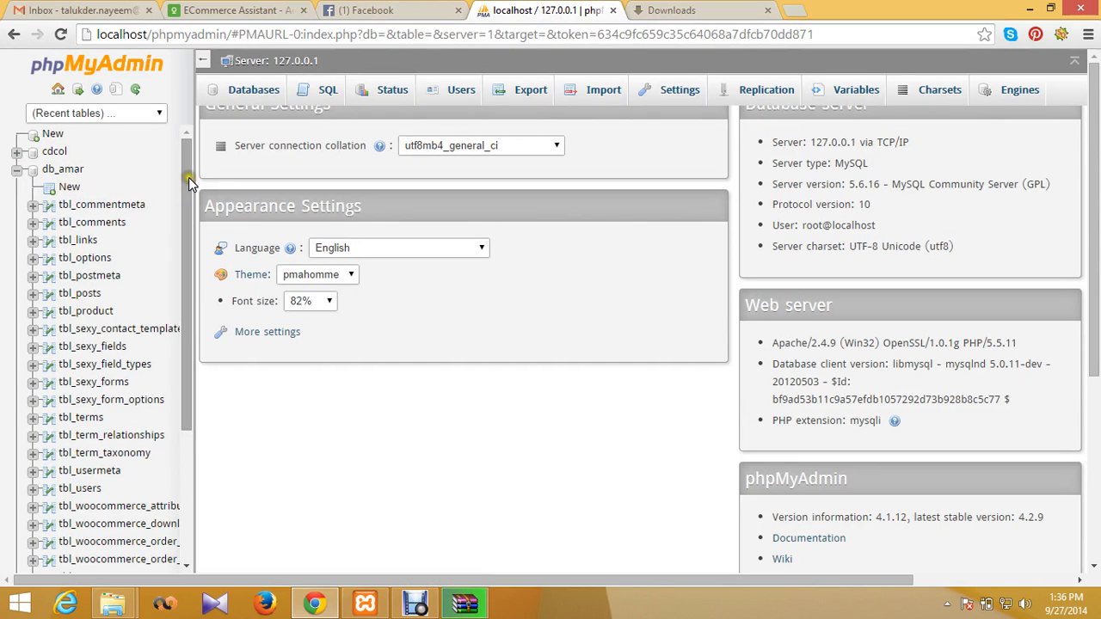
mouse_move(188, 177)
mouse_down()
mouse_move(201, 512)
mouse_move(171, 236)
mouse_move(200, 118)
mouse_up()
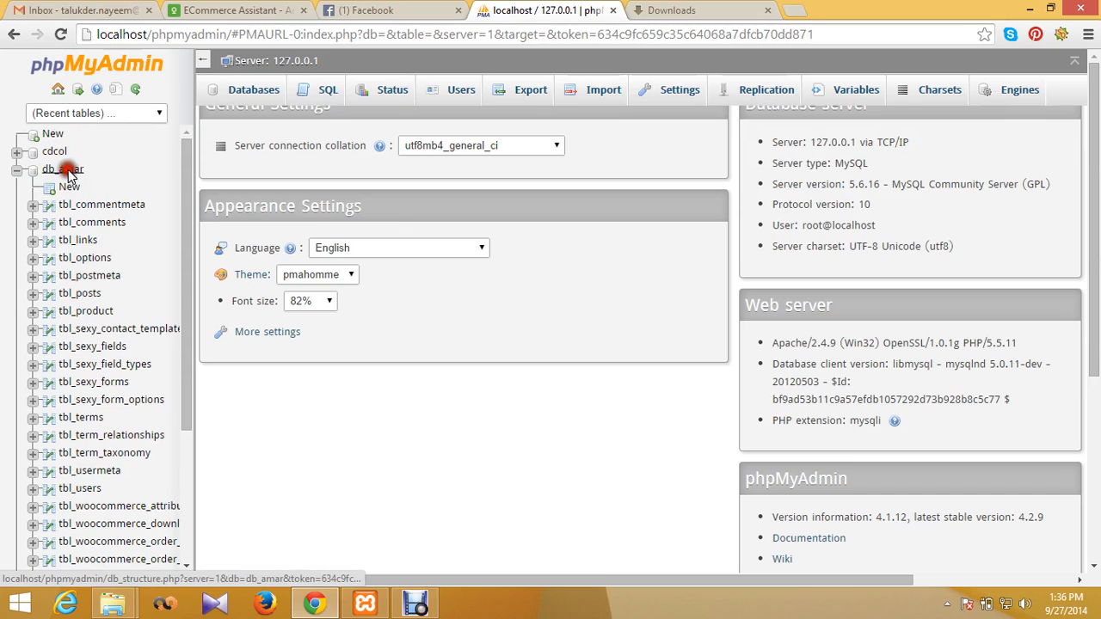
click(67, 172)
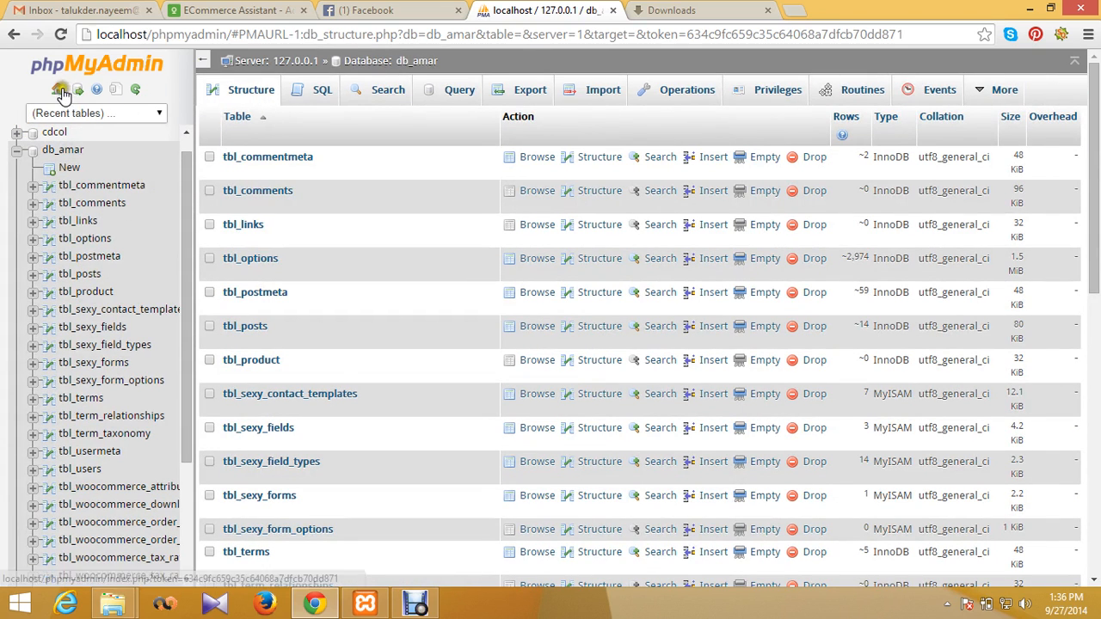
click(59, 90)
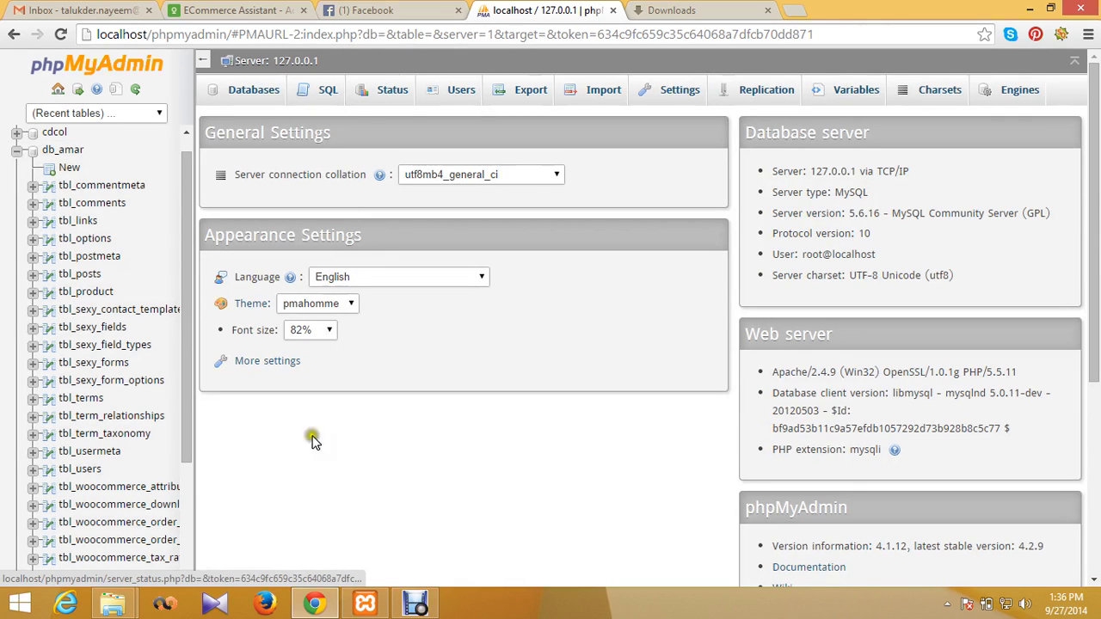
click(29, 151)
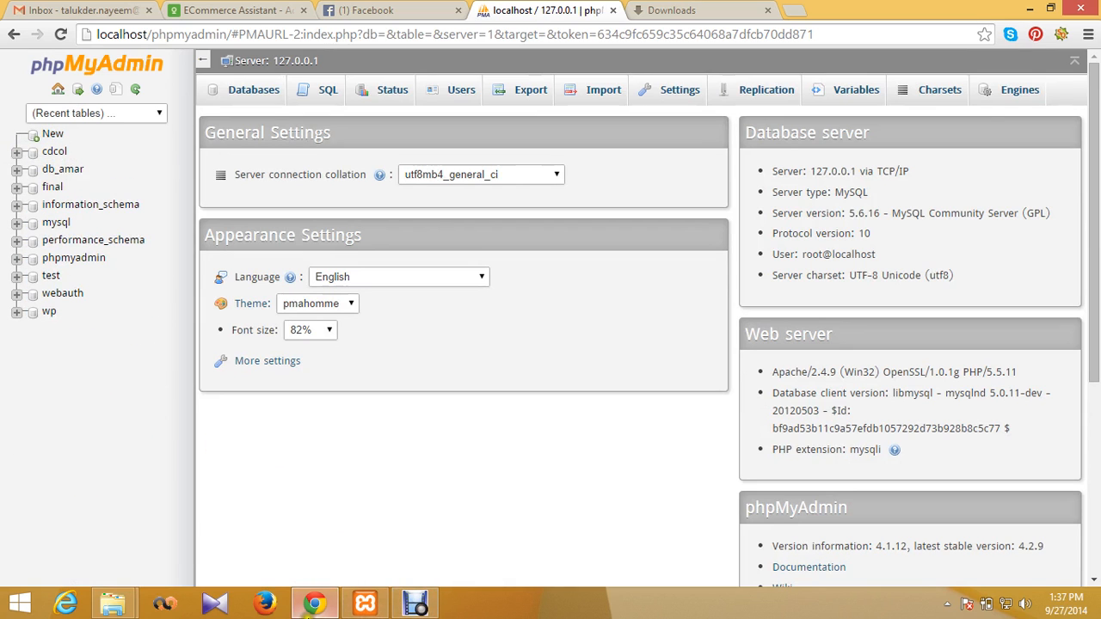
click(123, 609)
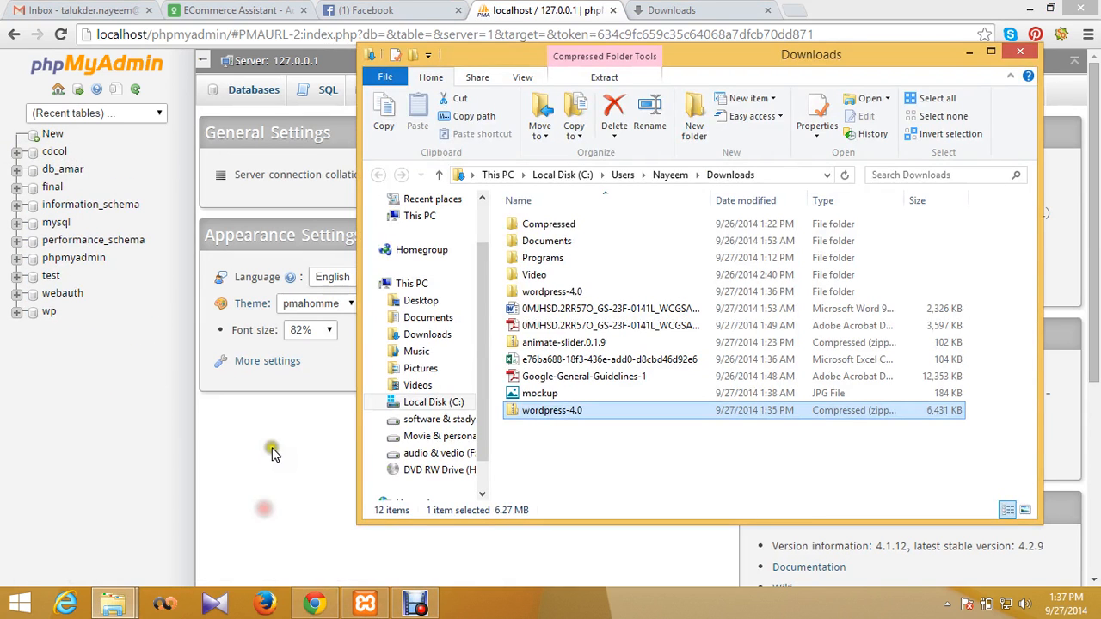
Step: Browse into wordpress-4.0 and its wordpress folder to check the extracted contents
double_click(575, 291)
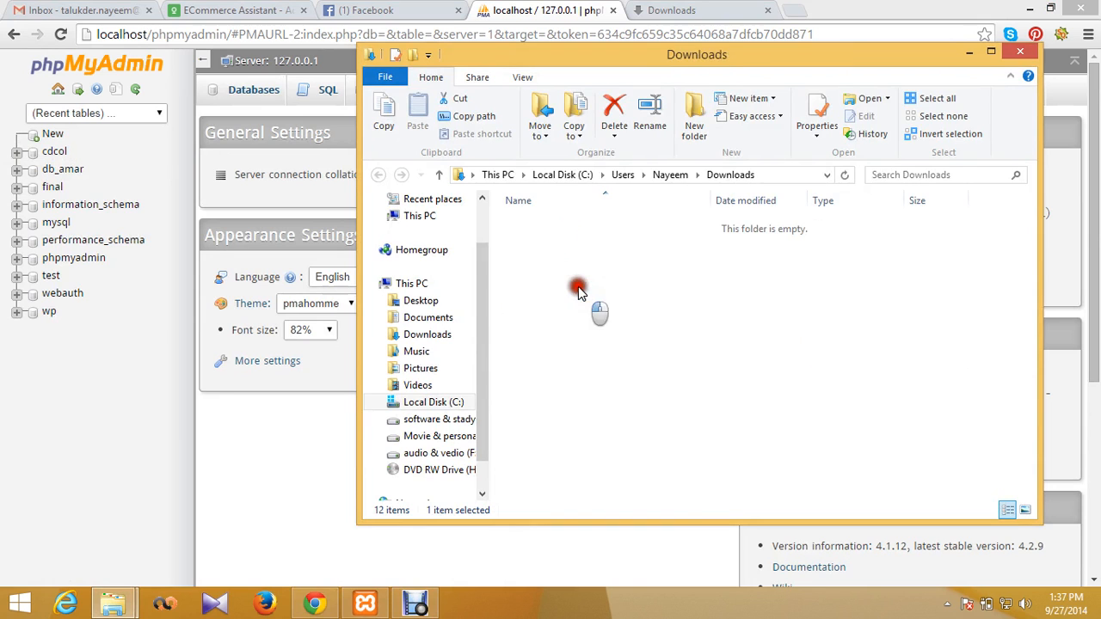
double_click(557, 224)
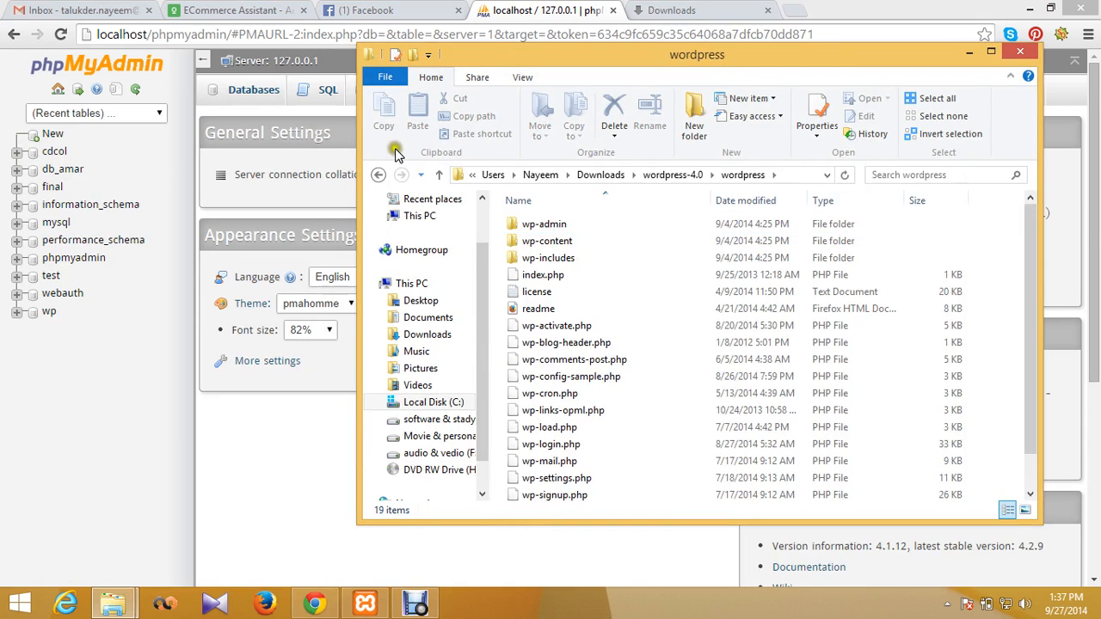
click(379, 174)
click(379, 175)
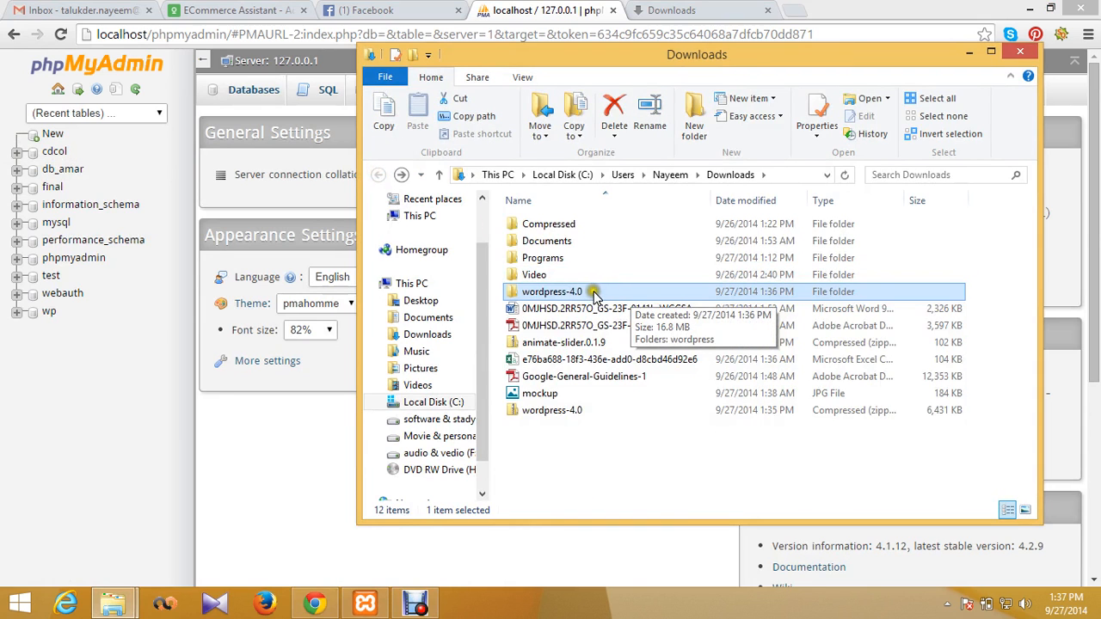
click(593, 292)
double_click(594, 293)
double_click(542, 224)
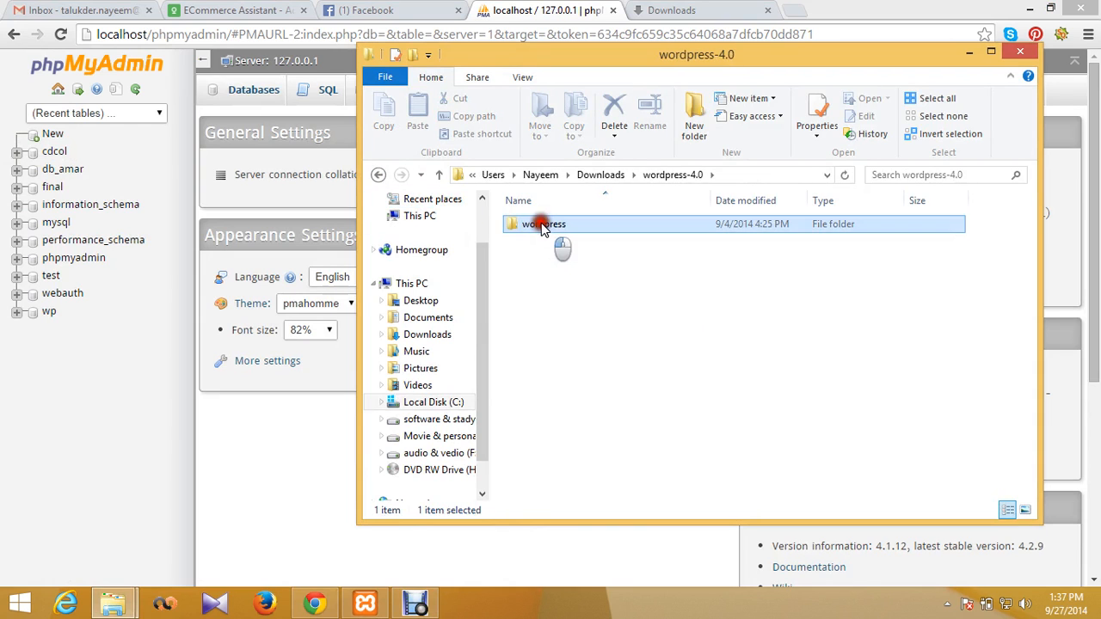
click(378, 175)
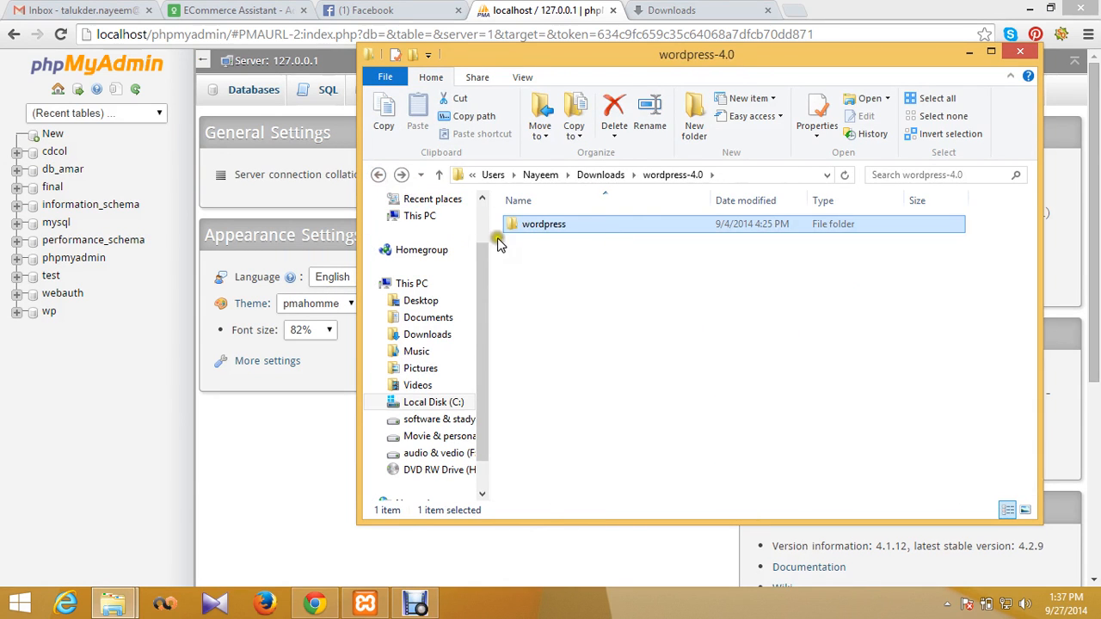
Step: Rename the wordpress folder to amarbazar and copy it
right_click(531, 226)
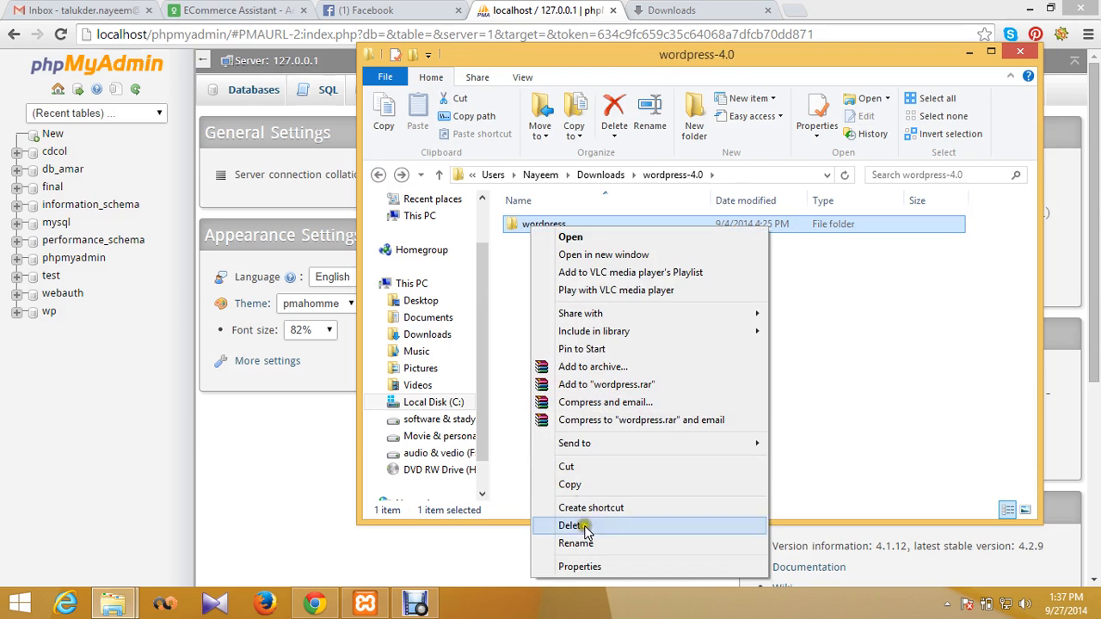
click(594, 544)
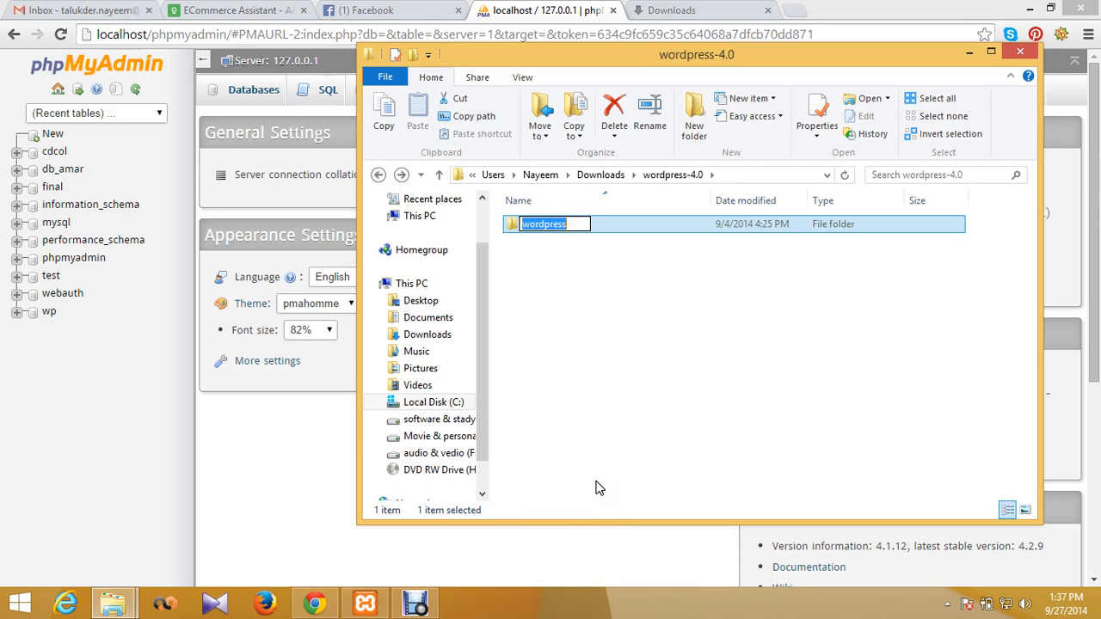
text(amarbazar)
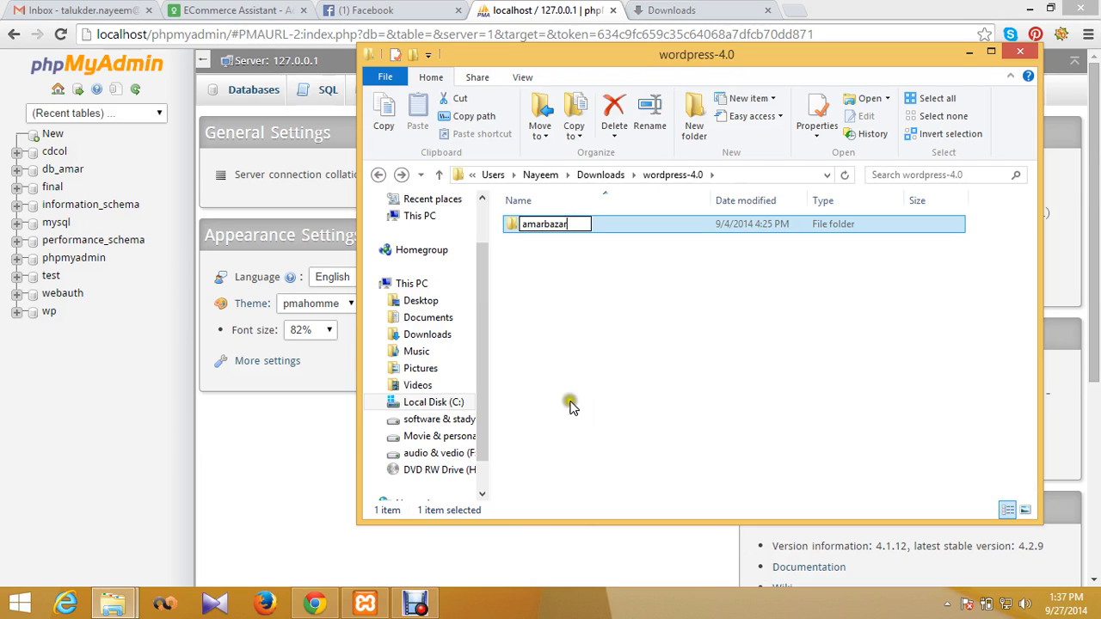
click(571, 340)
click(555, 226)
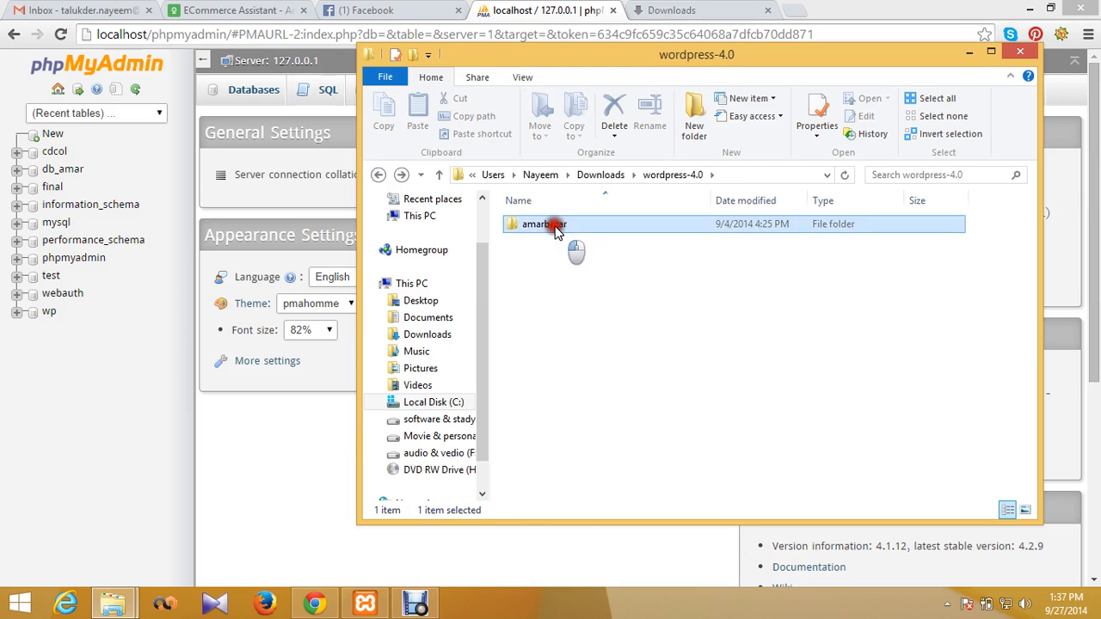
right_click(557, 233)
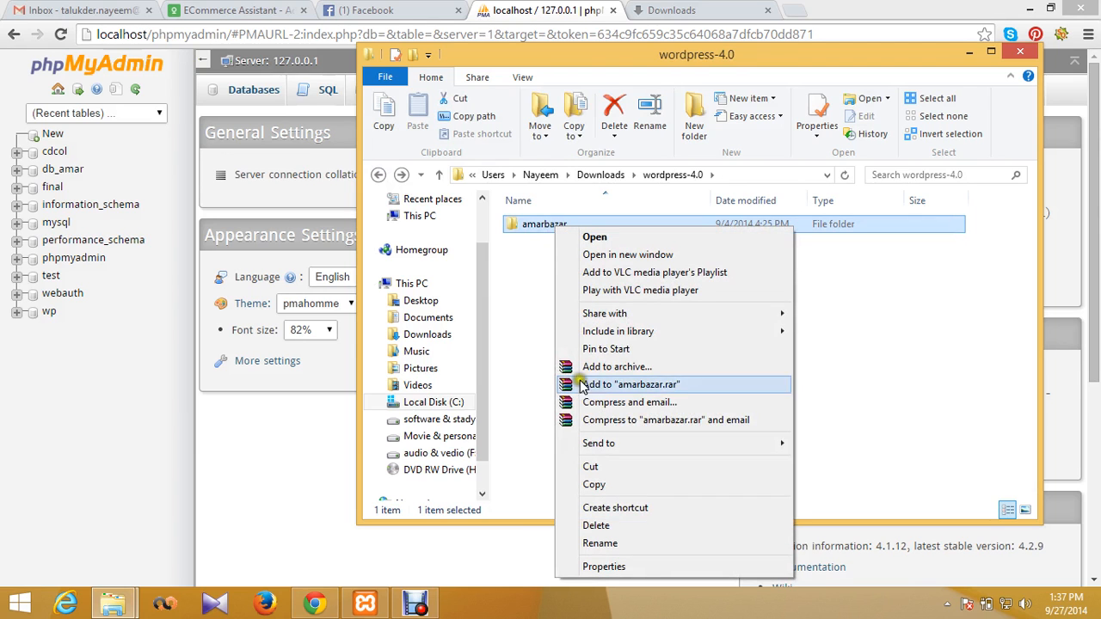
click(620, 486)
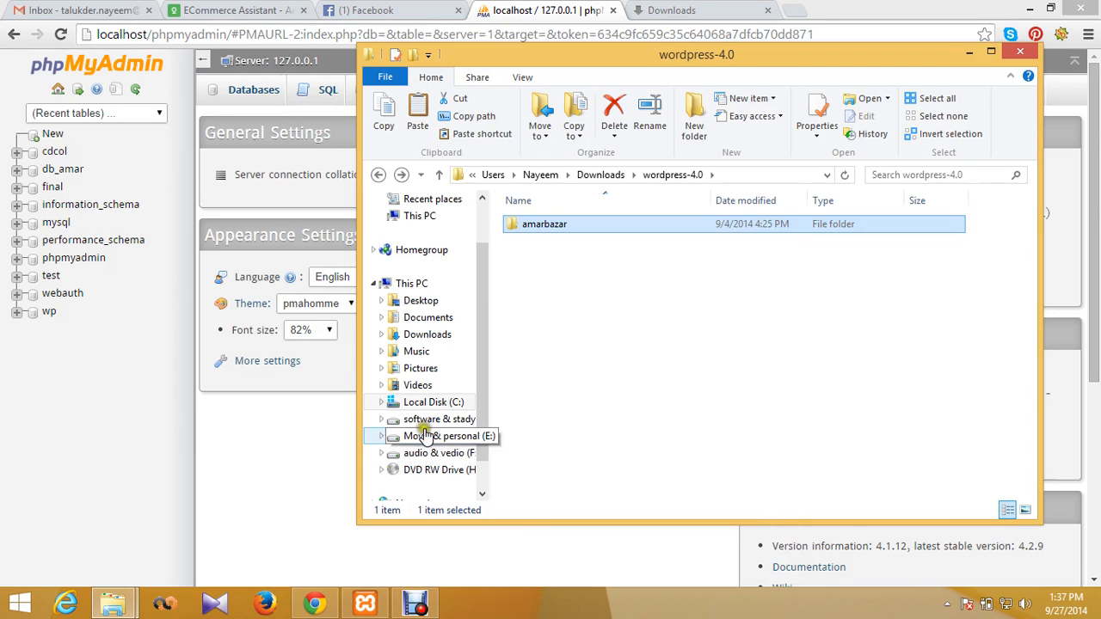
Step: Copy the amarbazar folder into Local Disk (C:) > xampp > htdocs
click(434, 402)
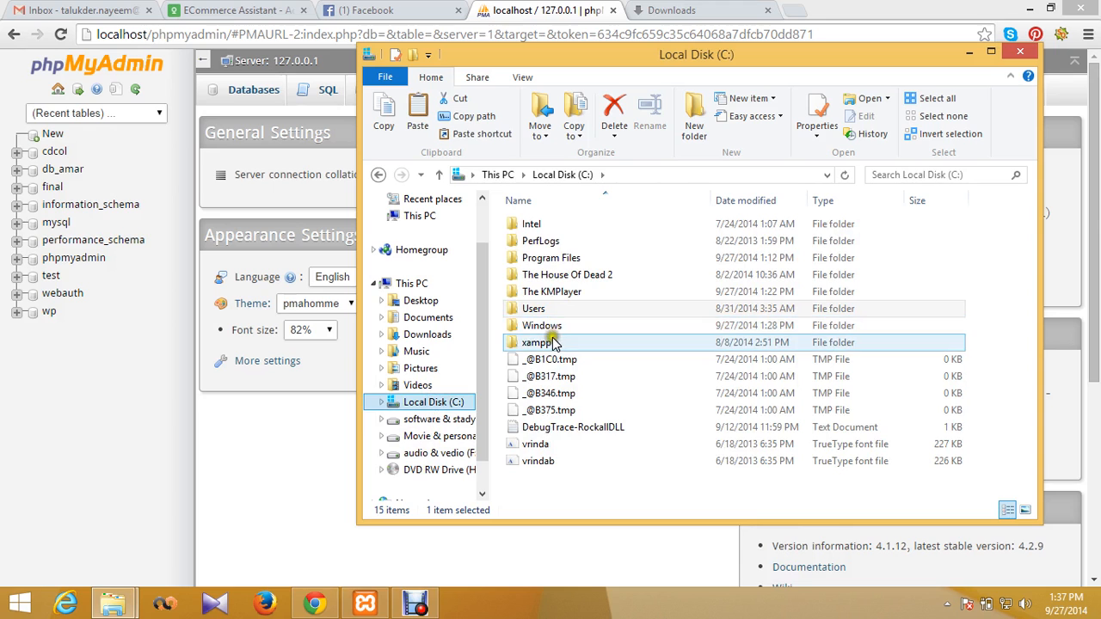
double_click(557, 343)
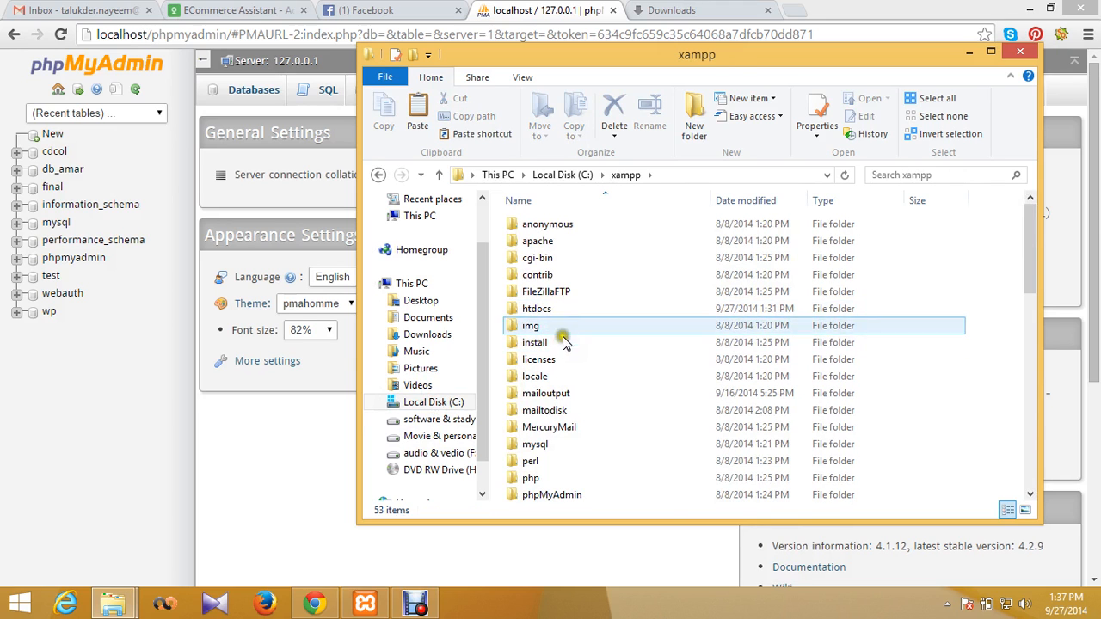
double_click(551, 309)
click(552, 310)
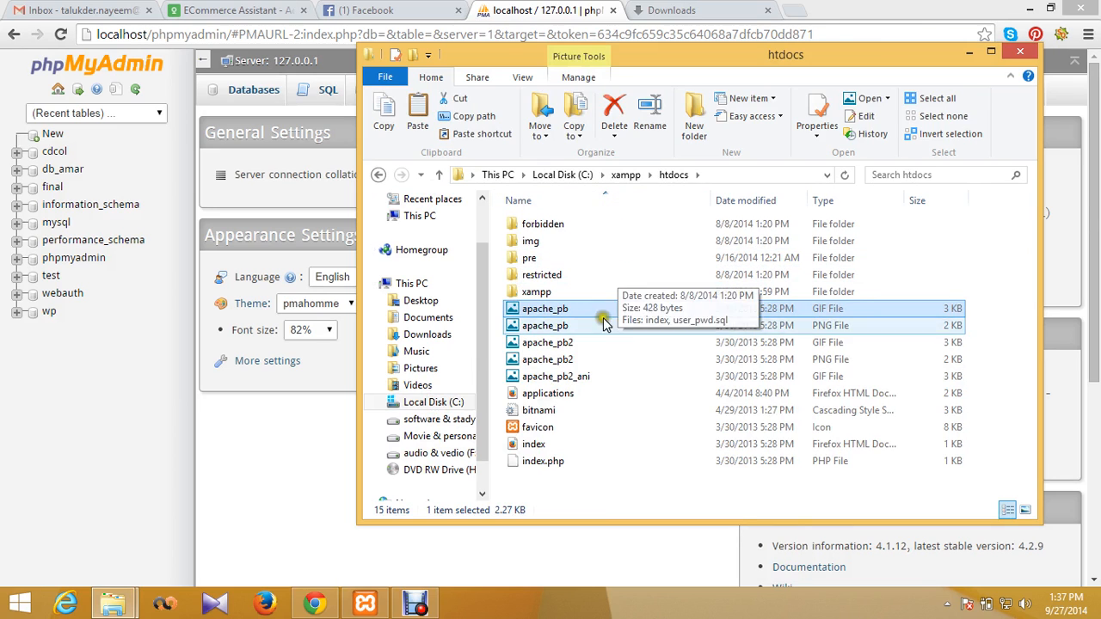
click(1002, 238)
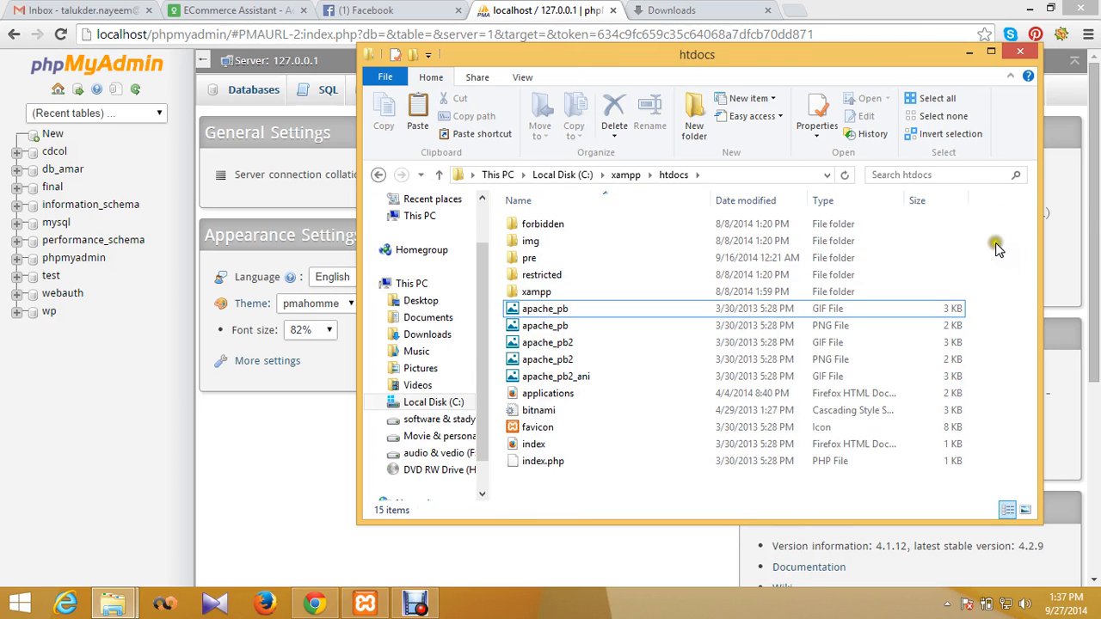
drag(974, 248, 851, 275)
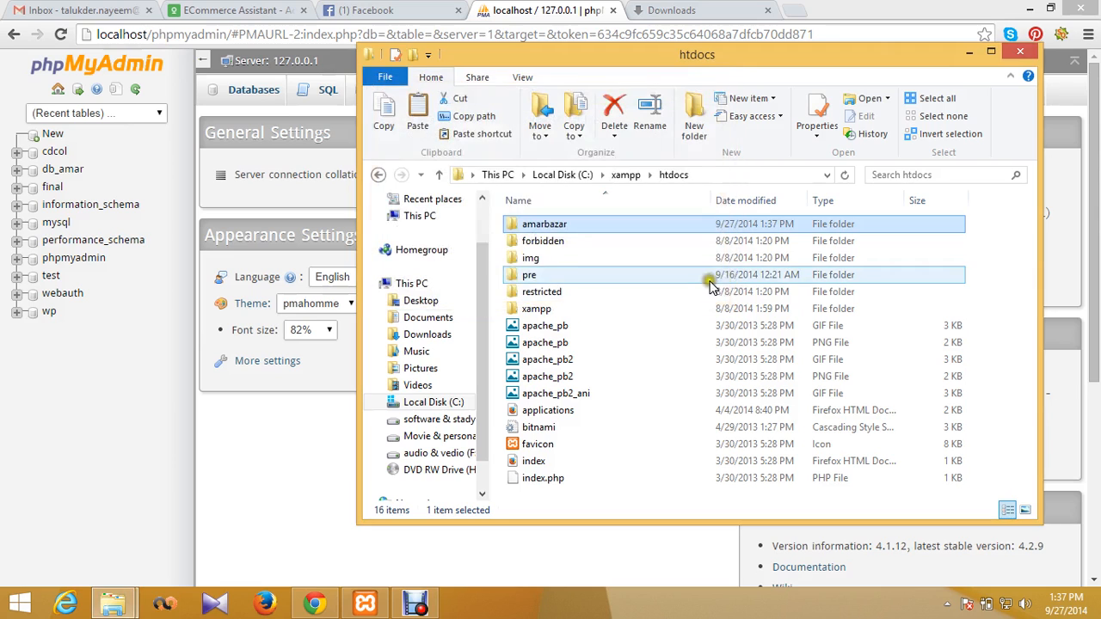
Step: Load localhost/amarbazar in the Chrome Downloads tab to reach the WordPress setup page
click(684, 9)
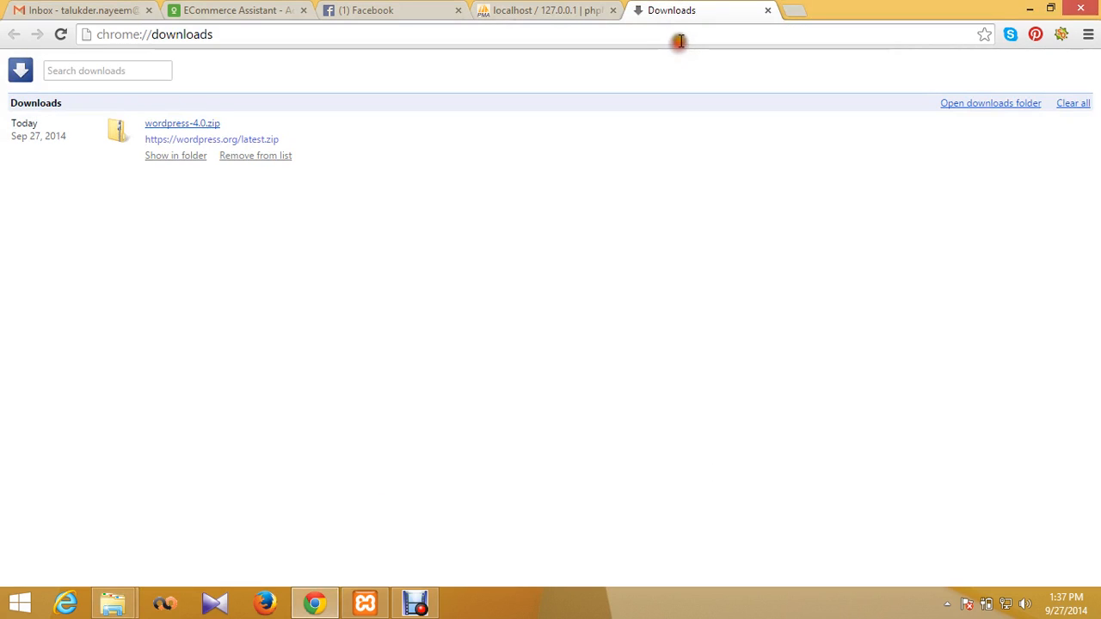
click(680, 36)
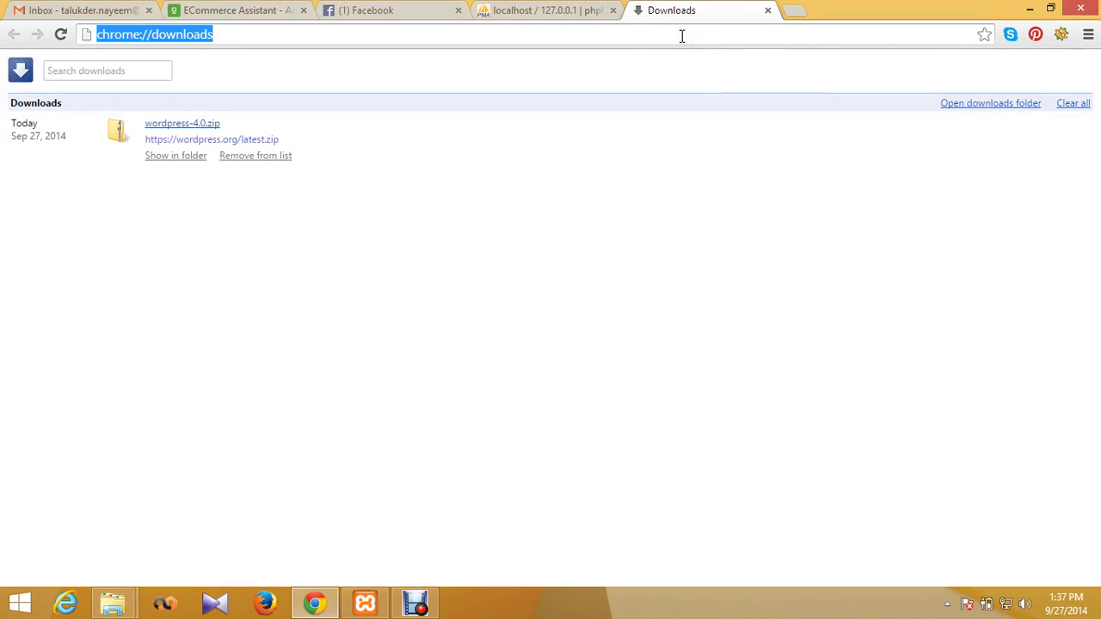
text(localhost/amarbazar)
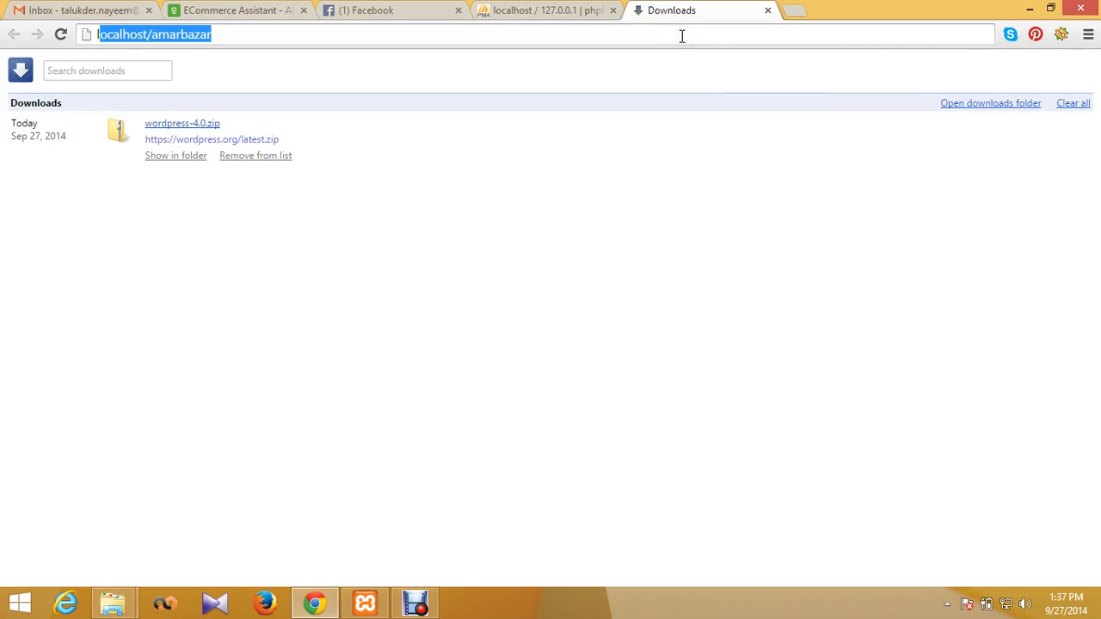
key(Return)
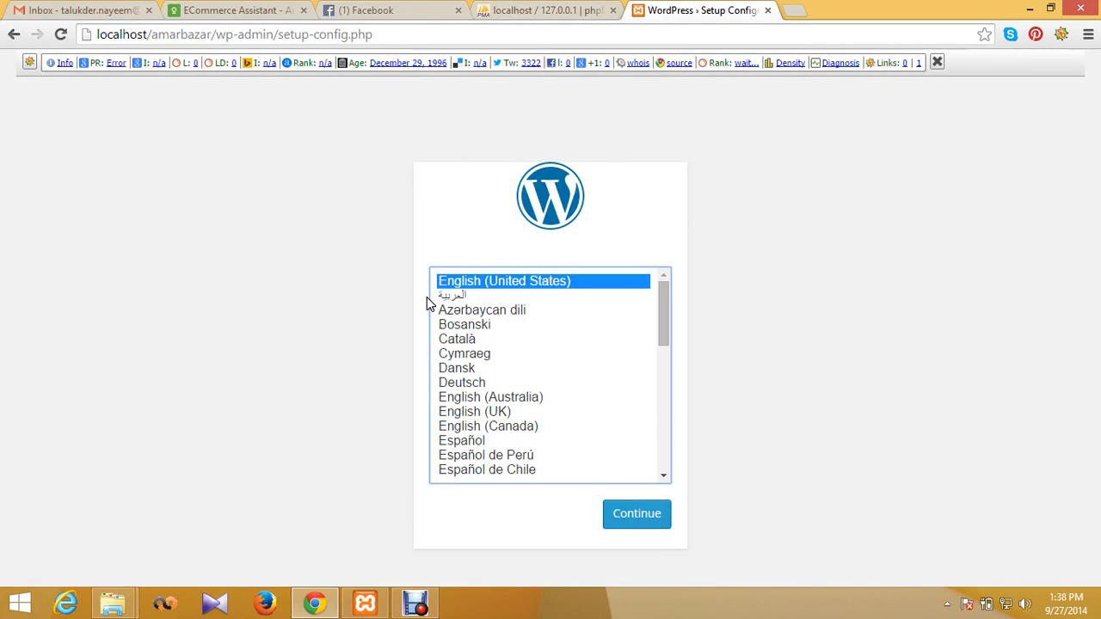
Step: Keep English (United States), continue, and highlight the five required database details
click(502, 282)
click(647, 516)
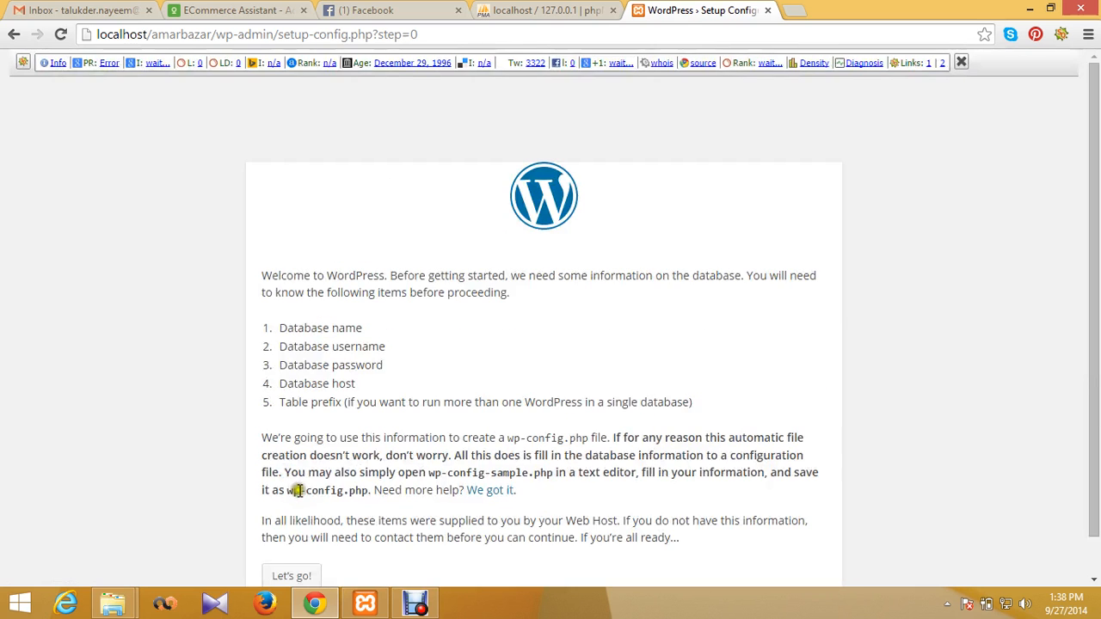
drag(277, 286, 362, 287)
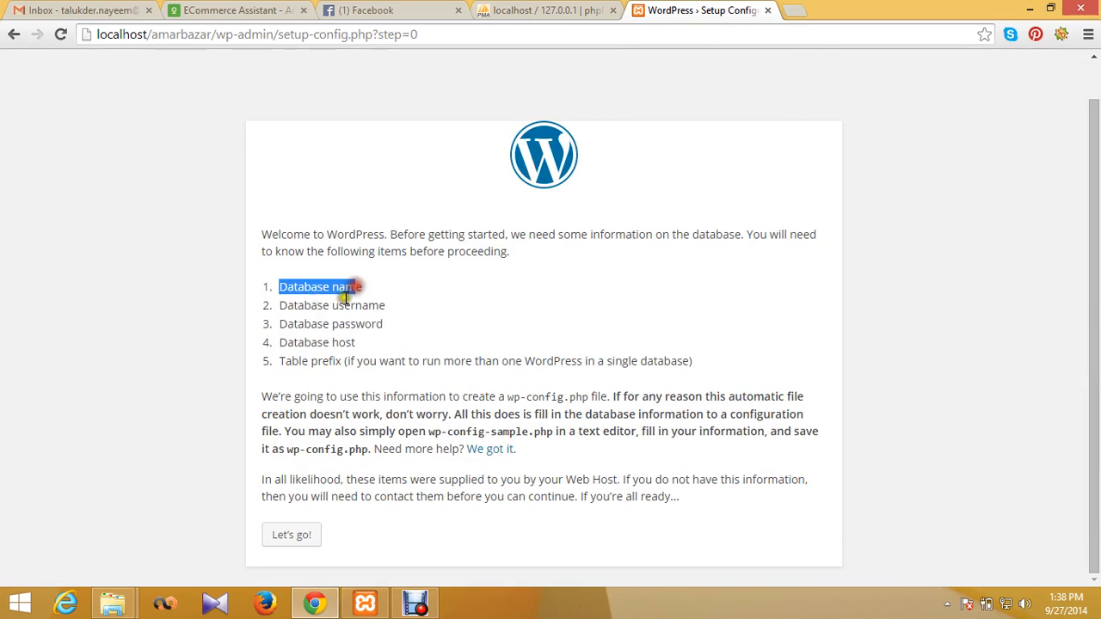
drag(278, 305, 410, 305)
click(430, 338)
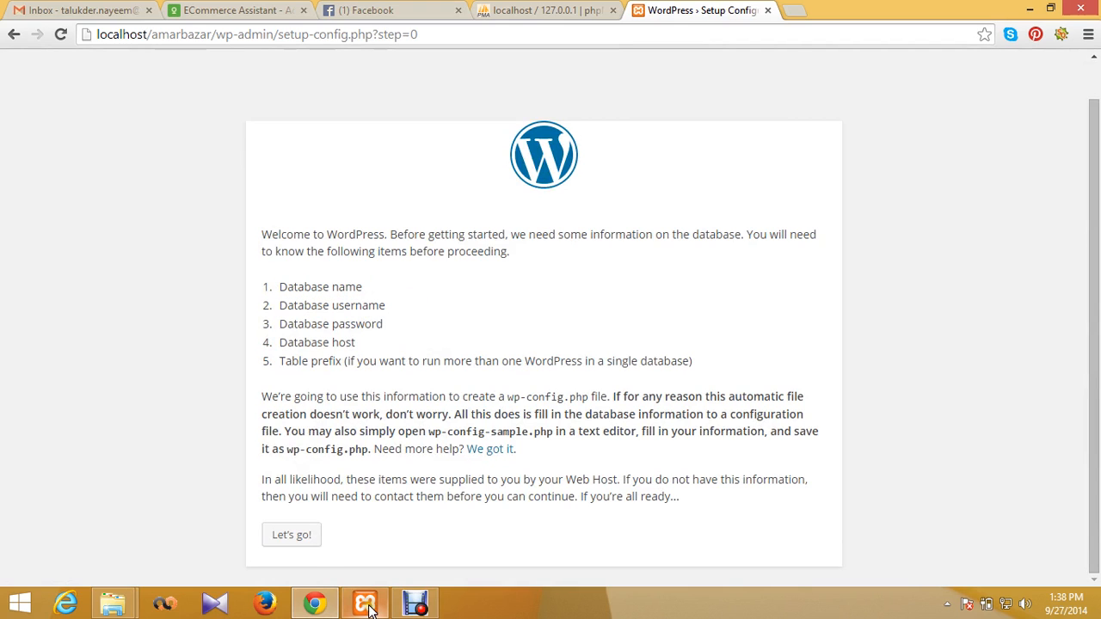
drag(280, 287, 430, 320)
drag(279, 342, 370, 324)
drag(282, 361, 717, 398)
Step: In phpMyAdmin's Databases page, enter db_bazar as the new database name
click(360, 605)
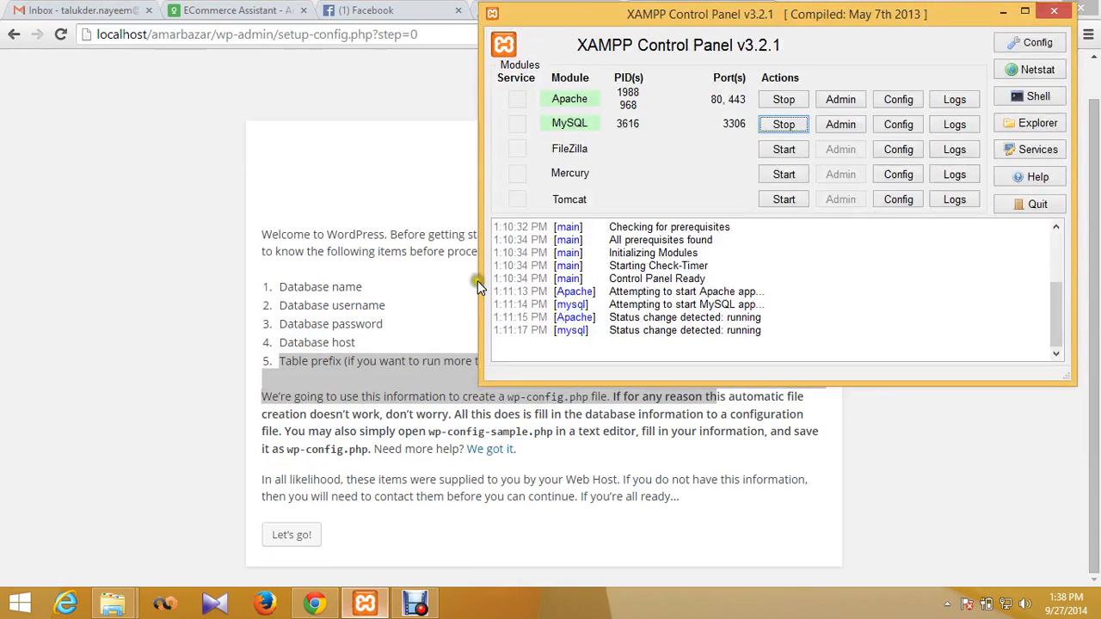
click(411, 144)
click(542, 10)
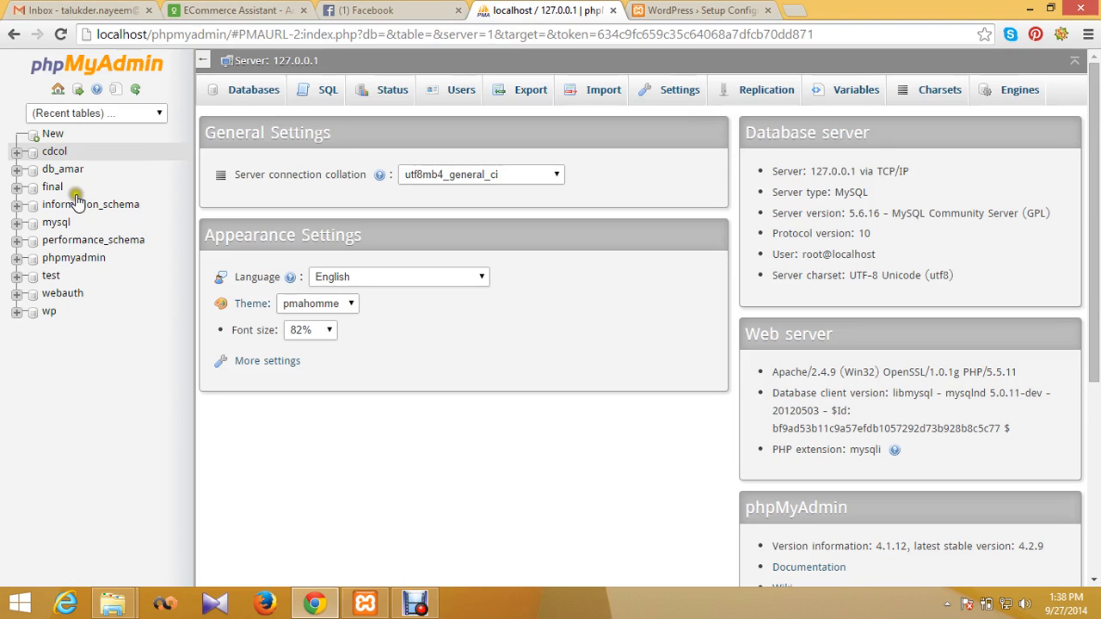
click(55, 136)
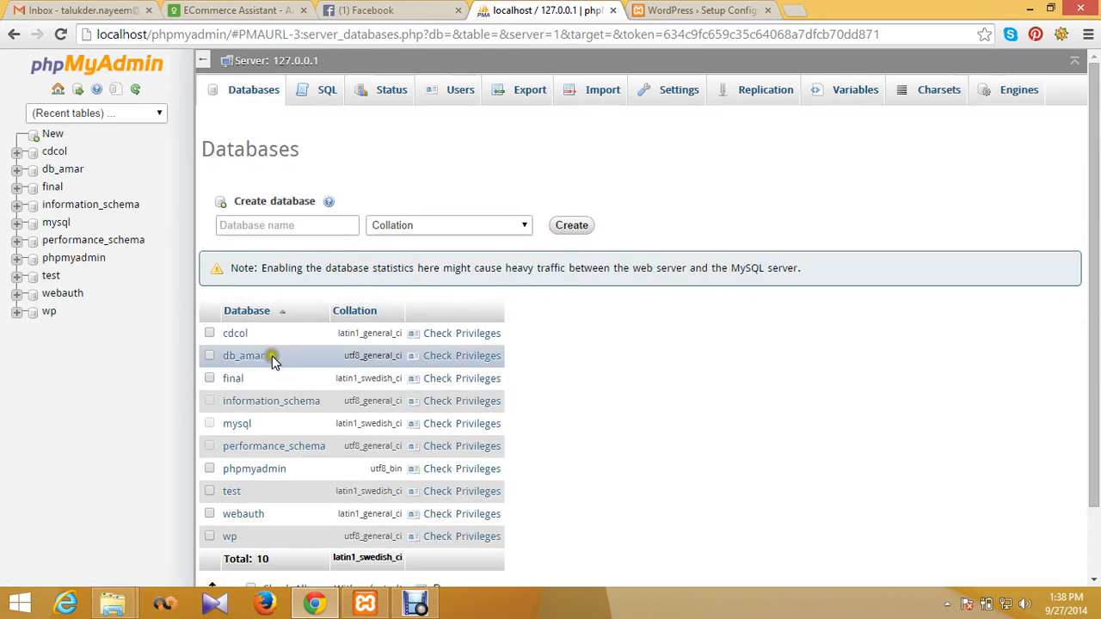
click(311, 226)
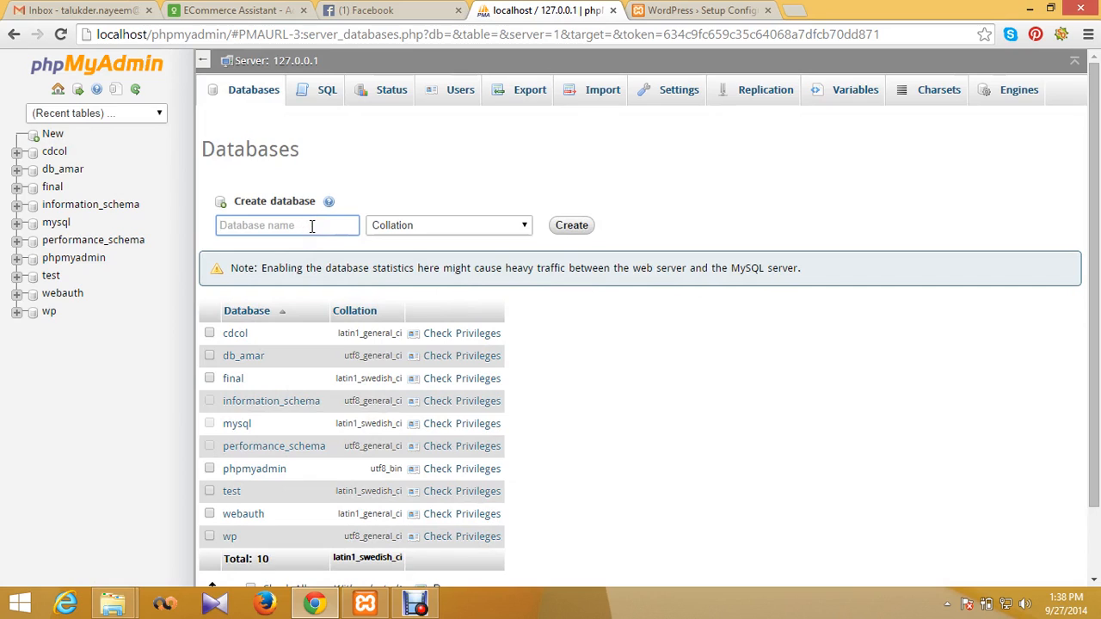
text(BD)
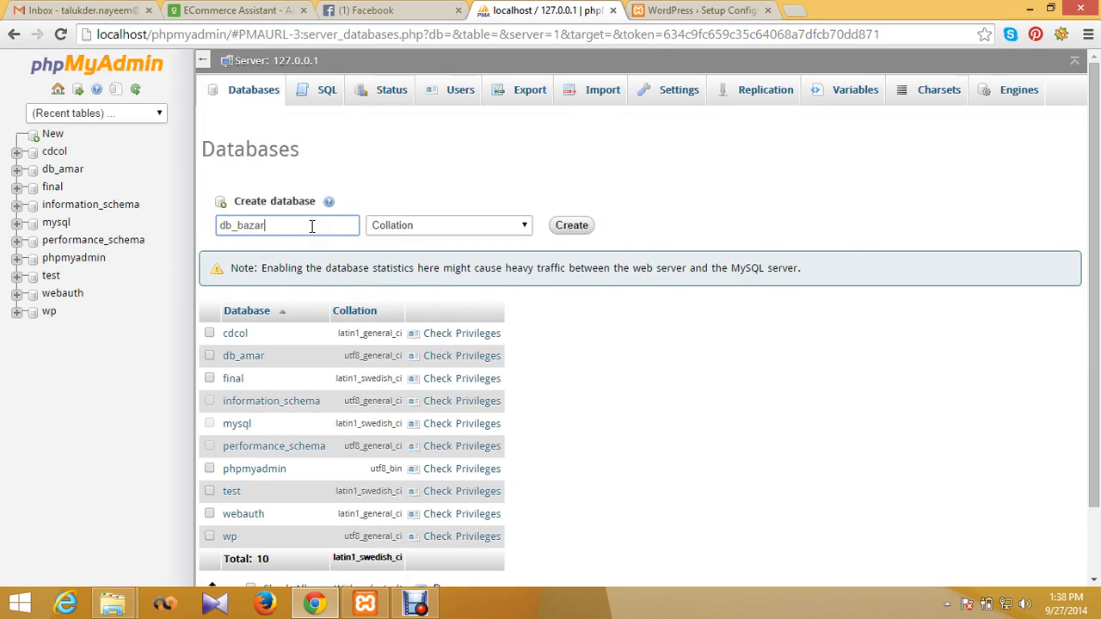
key(Tab)
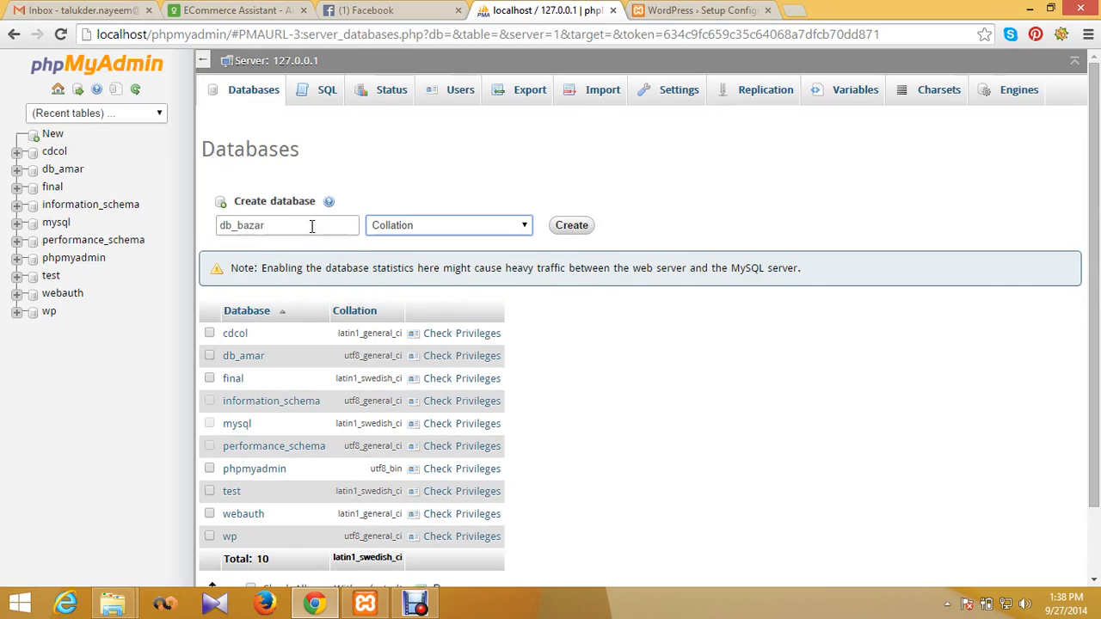
Step: Choose utf8_general_ci collation for db_bazar and tick db_amar for removal
click(508, 223)
scroll(508, 248, down, 2)
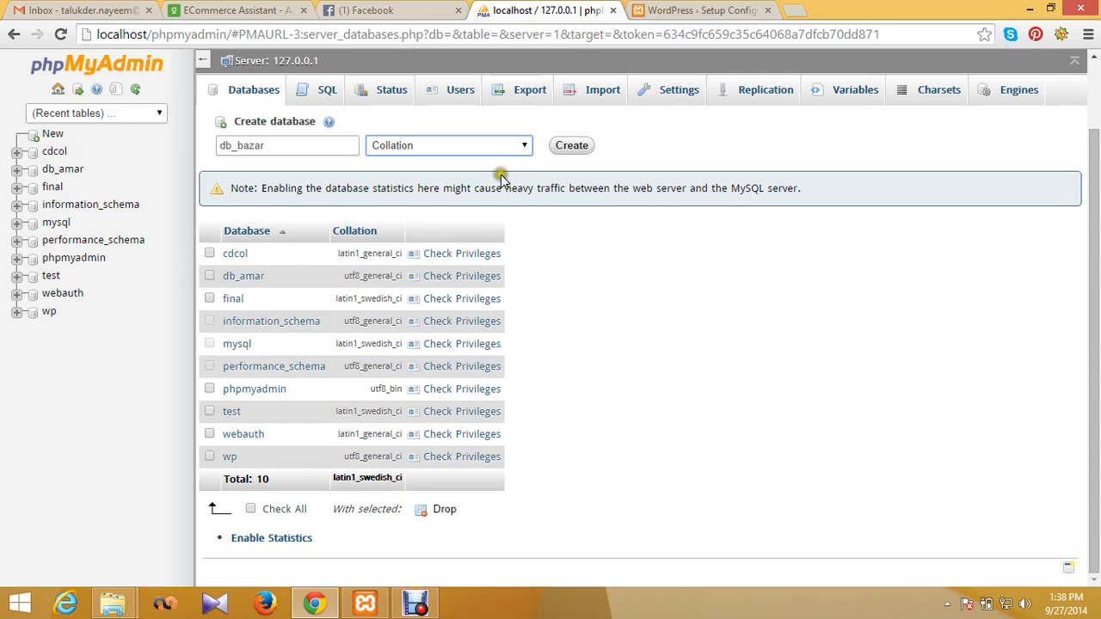
click(526, 146)
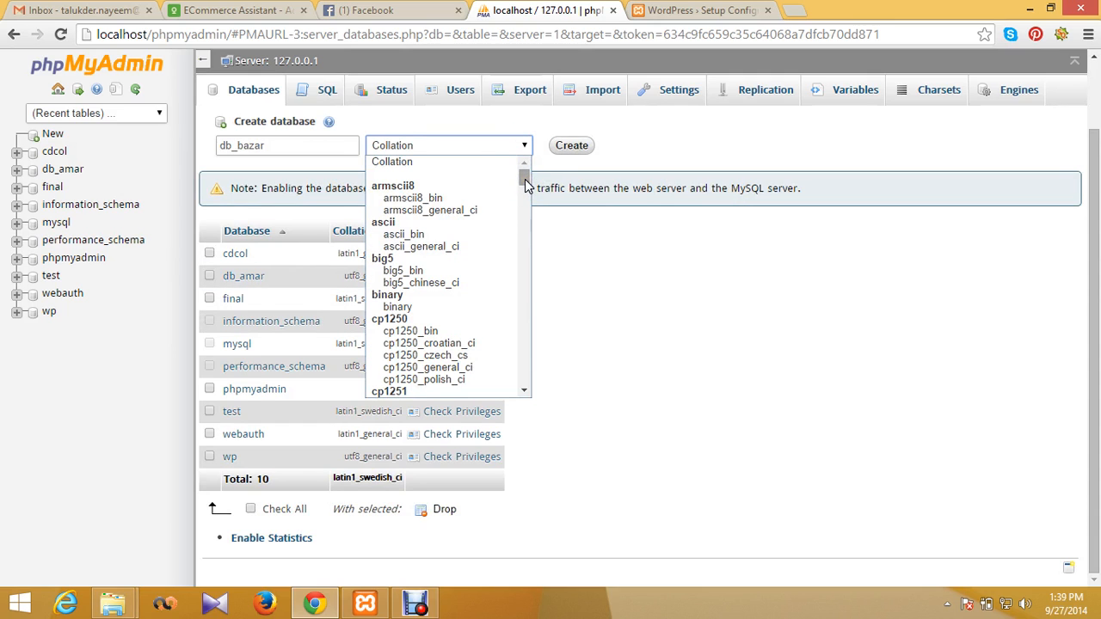
text(utf)
key(Down)
key(Down)
key(Down)
key(Down)
key(Down)
key(Down)
key(Down)
key(Down)
key(Down)
key(Down)
key(Down)
key(Down)
key(Down)
key(Down)
key(Down)
key(Down)
key(Down)
key(Down)
key(Down)
key(Down)
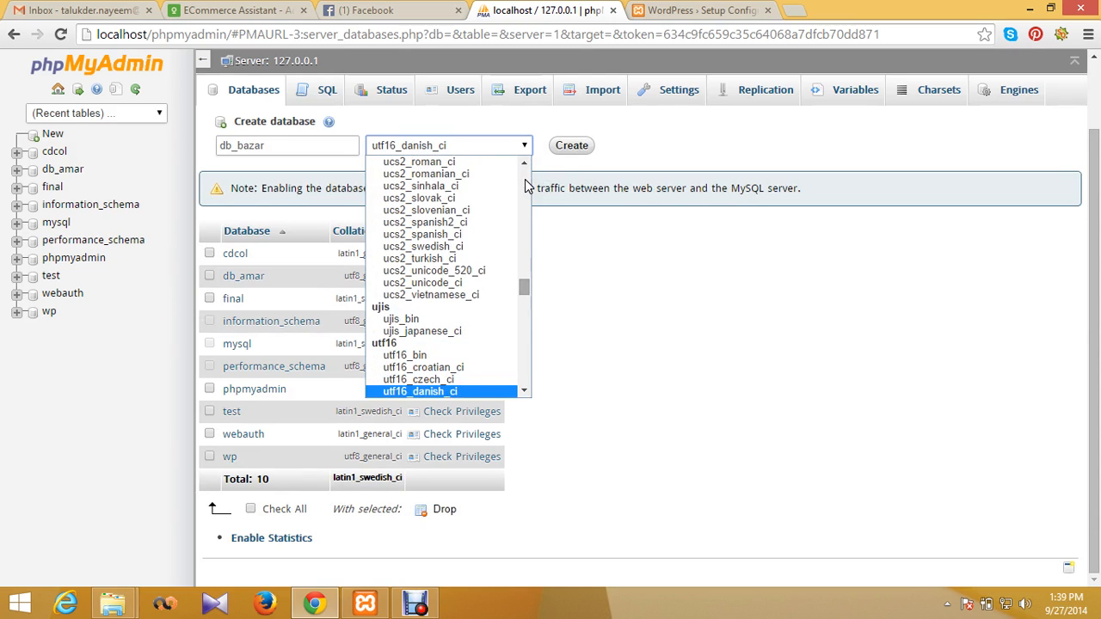
key(Down)
key(Down)
key(Down)
key(Down)
key(Down)
key(Down)
key(Down)
key(Down)
key(Down)
key(Down)
key(Down)
key(Down)
key(Down)
key(Down)
key(Down)
key(Down)
key(Down)
key(Down)
key(Down)
key(Down)
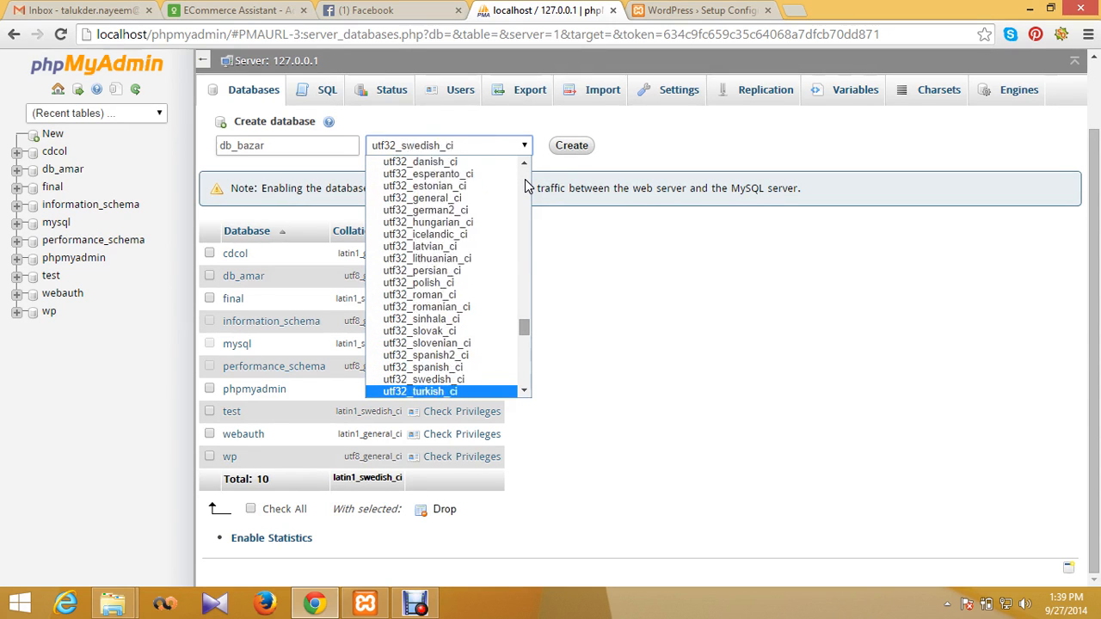
key(Up)
key(Up)
key(Up)
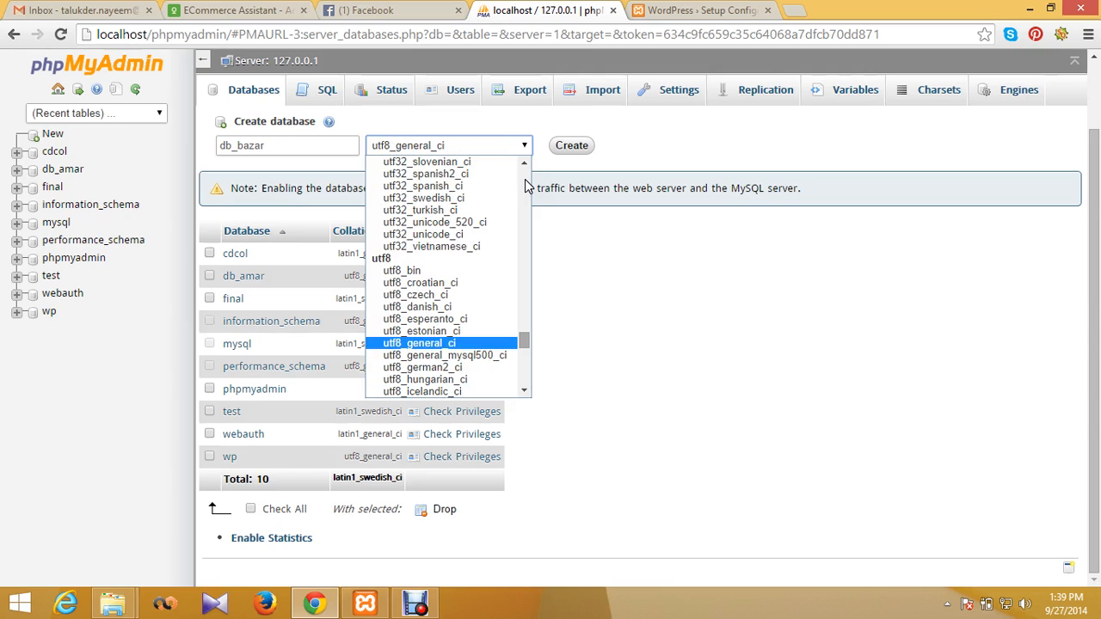
click(437, 343)
click(209, 275)
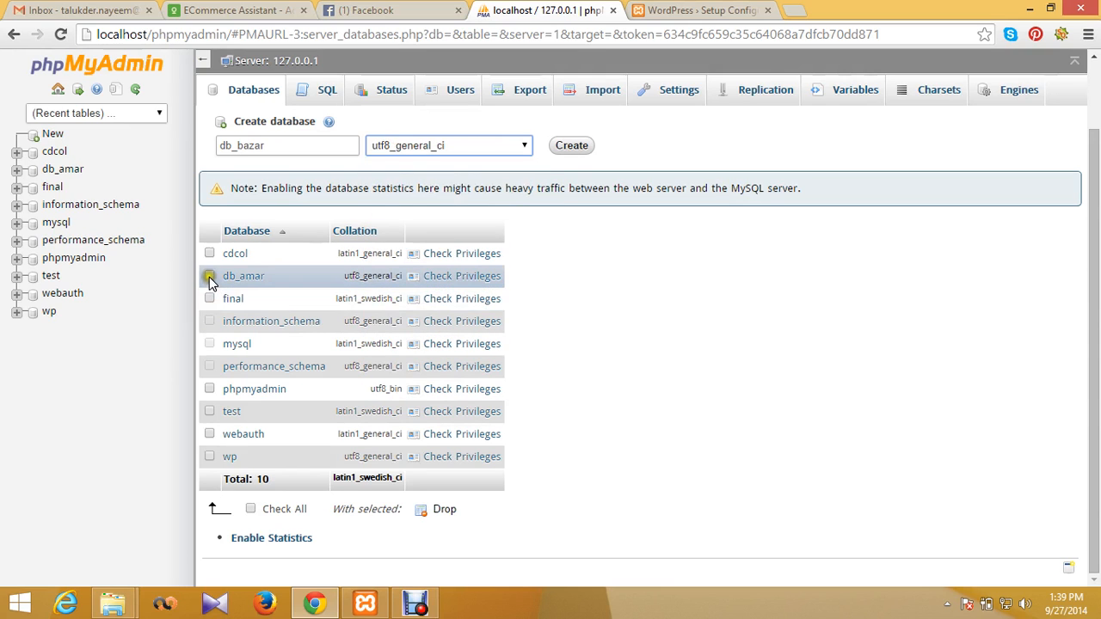
Step: Create db_bazar, drop db_amar after confirming, and open db_bazar from the sidebar
click(572, 146)
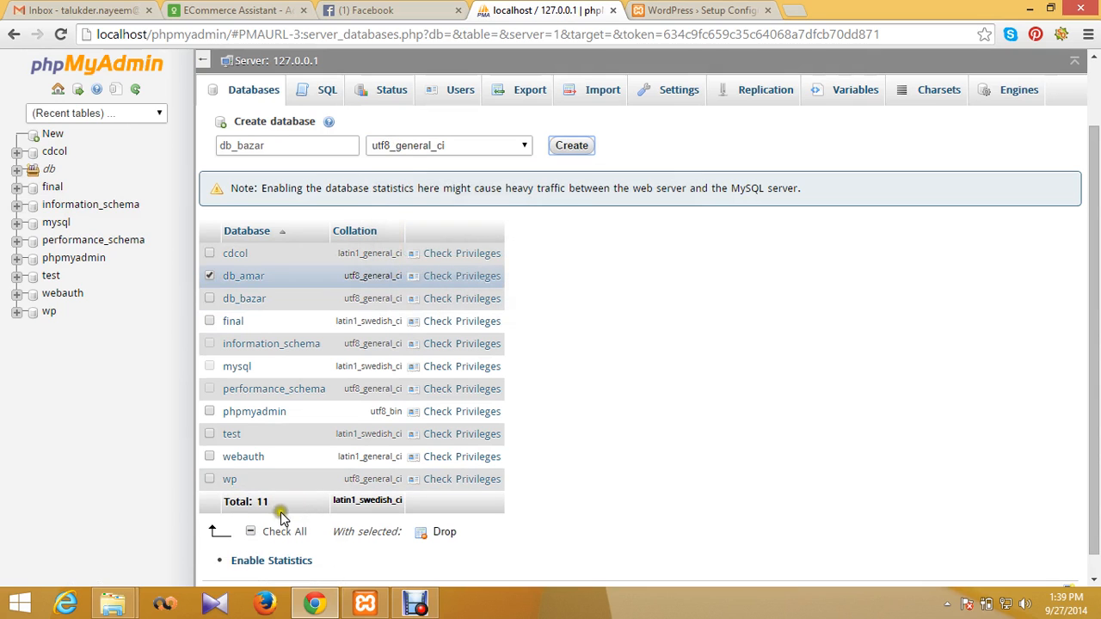
click(444, 533)
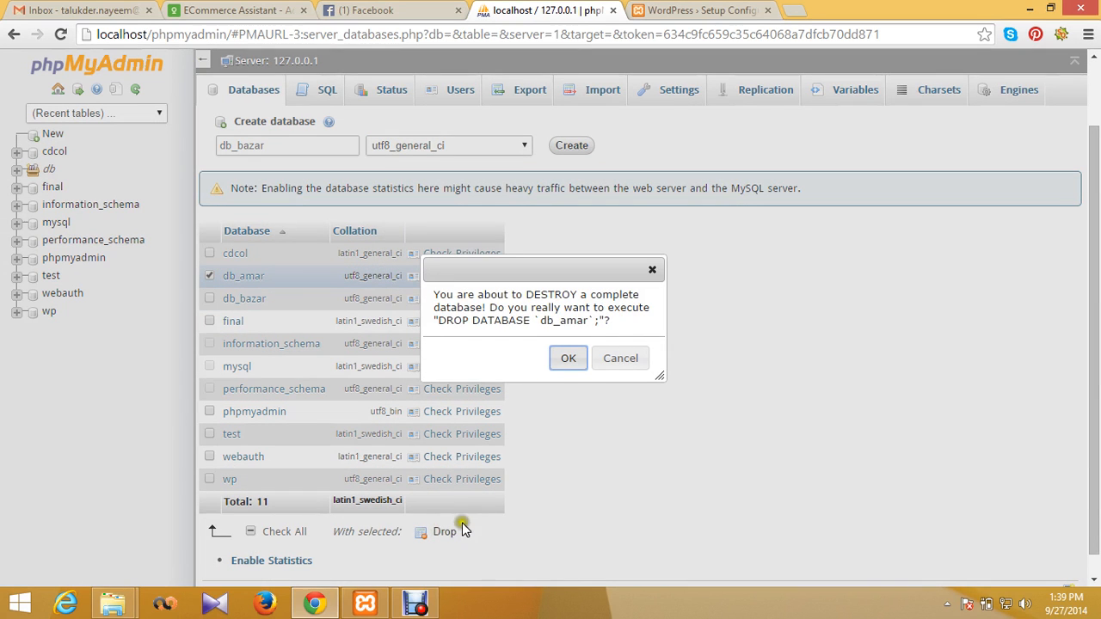
click(570, 360)
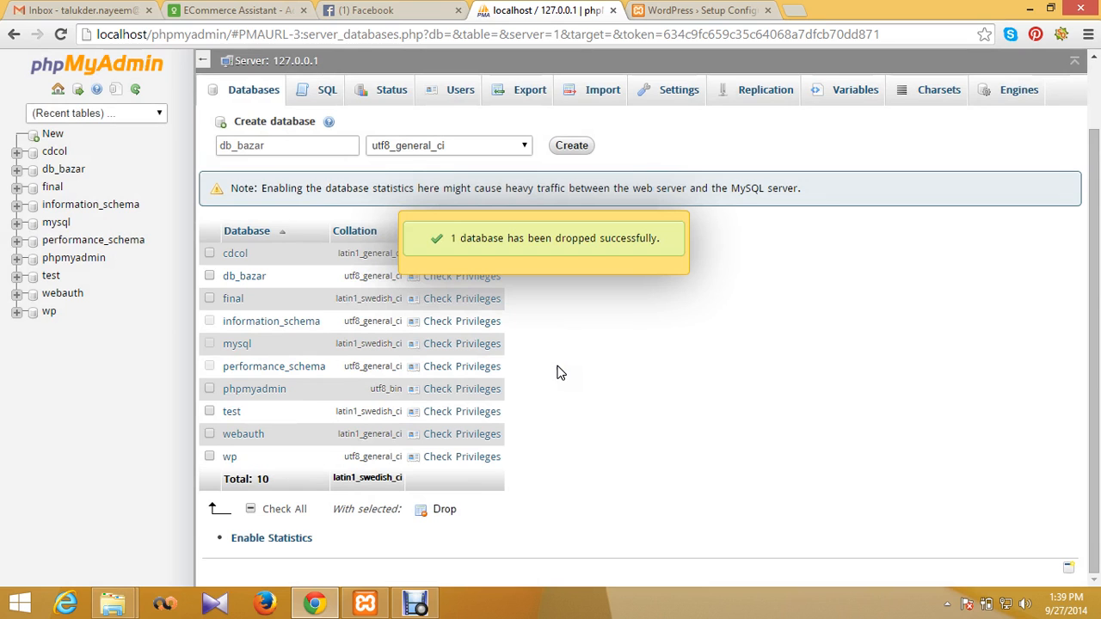
click(61, 169)
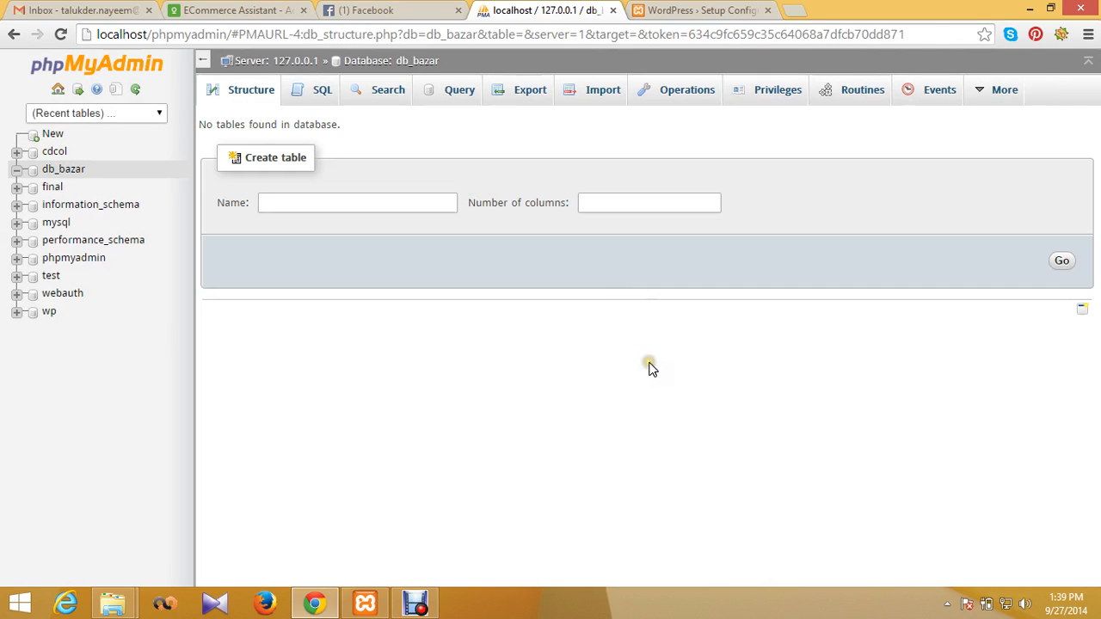
Step: Return to the WordPress setup tab and start the database connection form
click(314, 605)
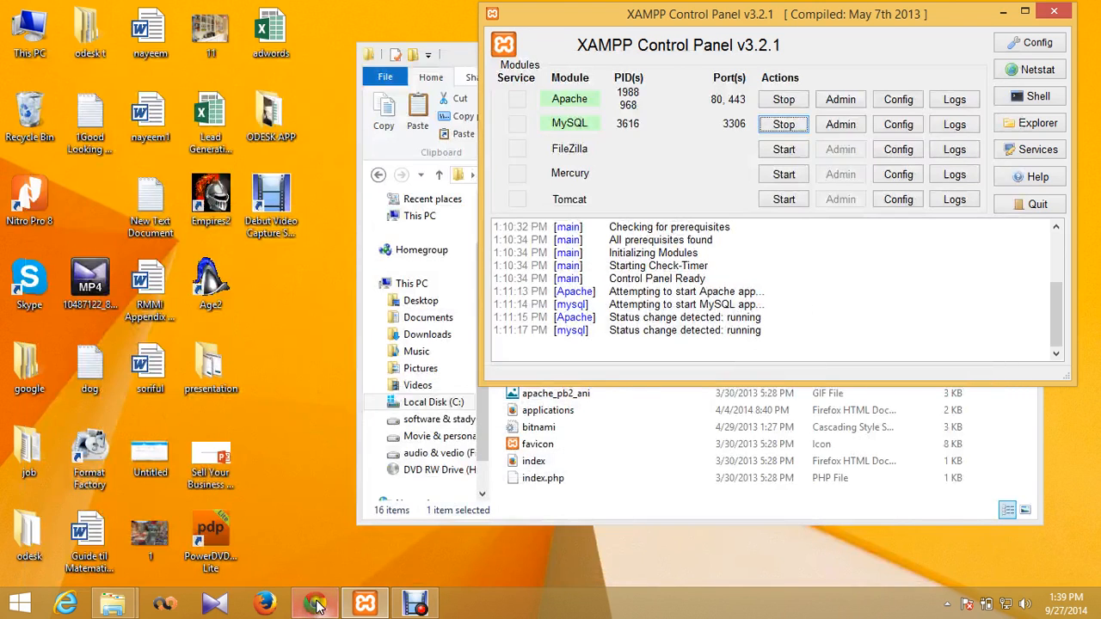
click(314, 604)
click(424, 10)
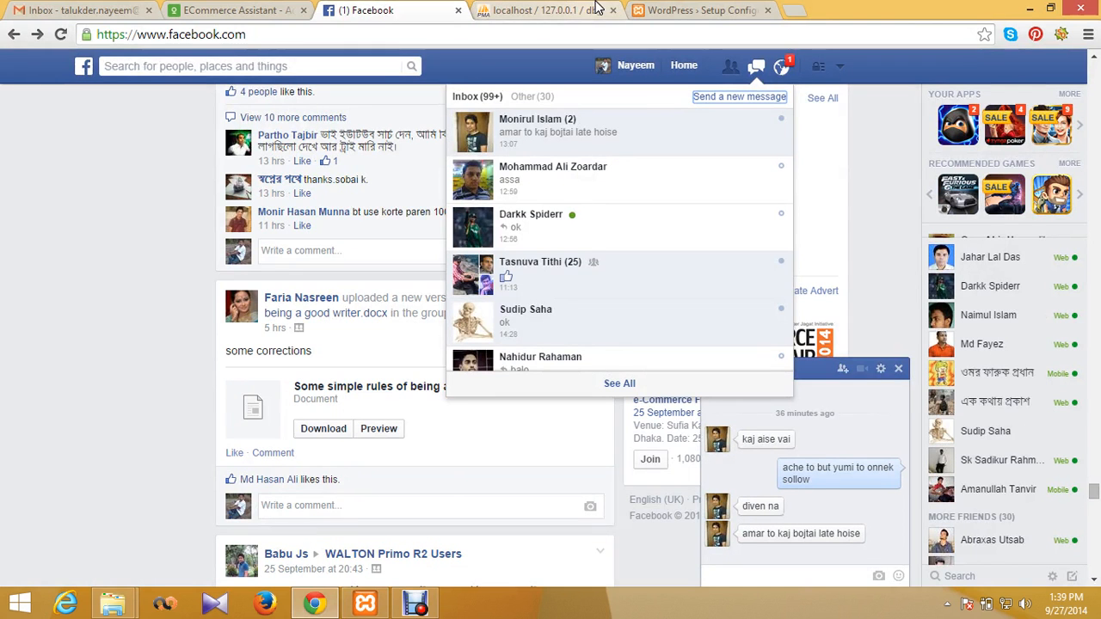
click(758, 68)
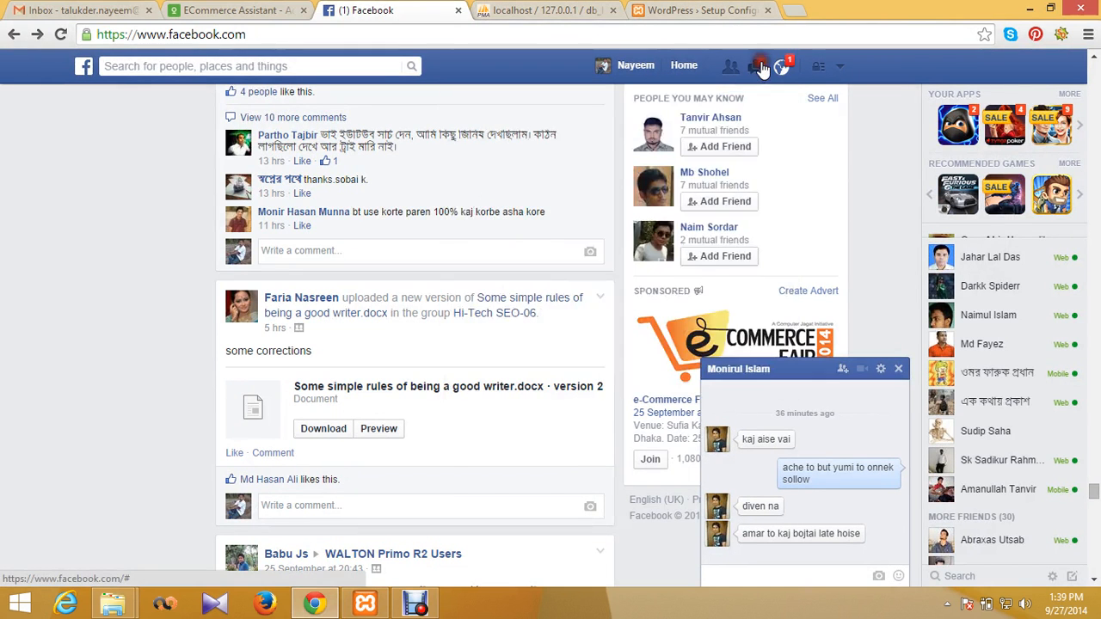
click(680, 10)
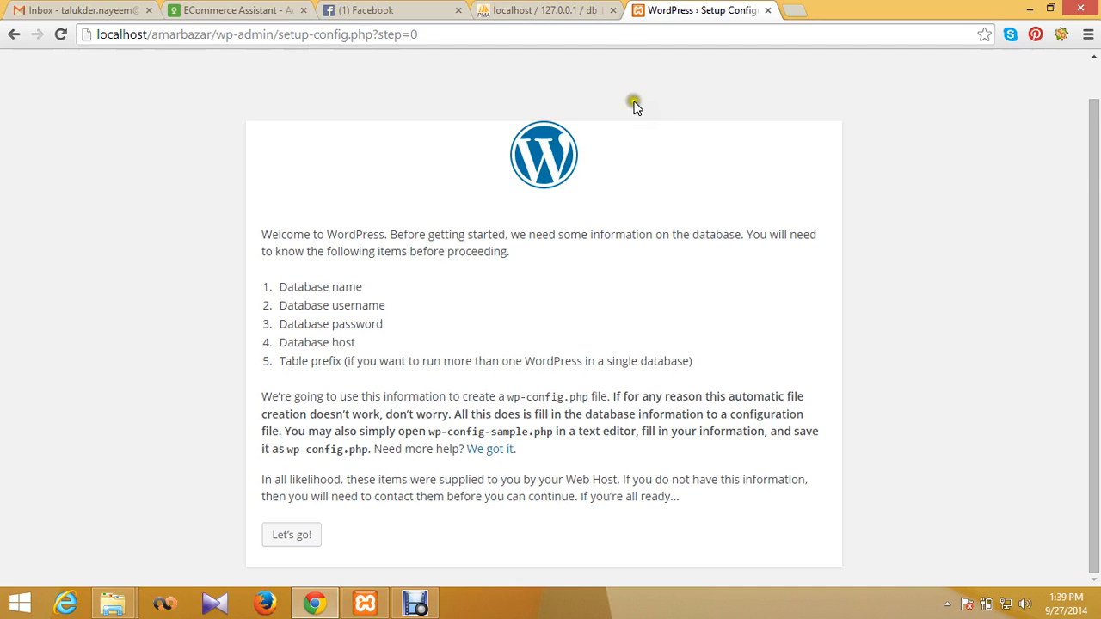
click(299, 538)
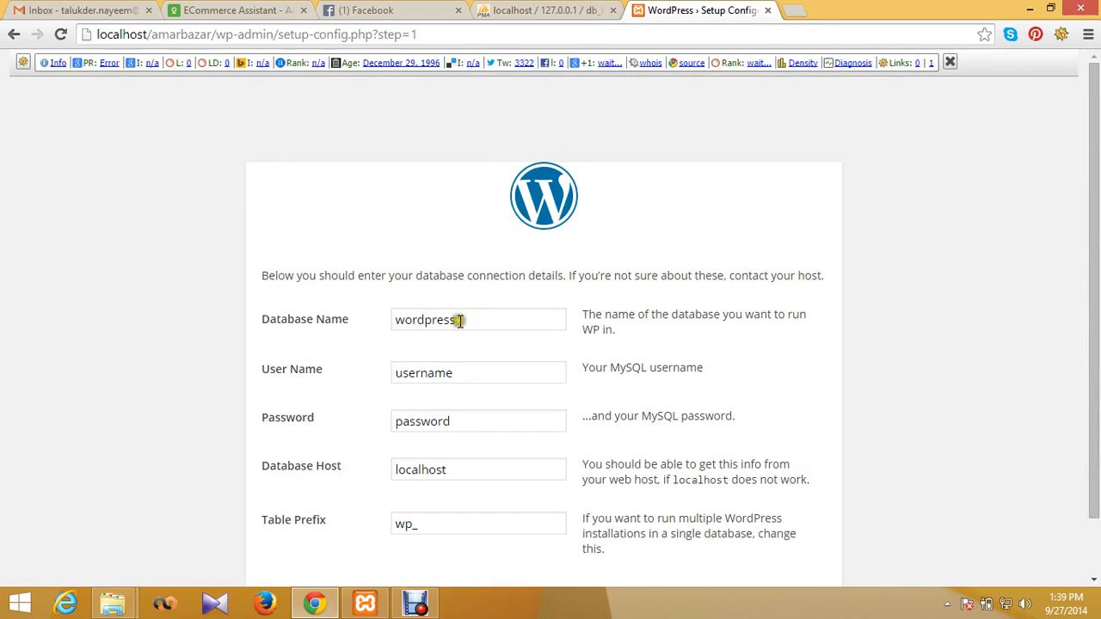
Step: Enter database name db_bazar and user name root, and leave the password blank
click(459, 321)
double_click(461, 321)
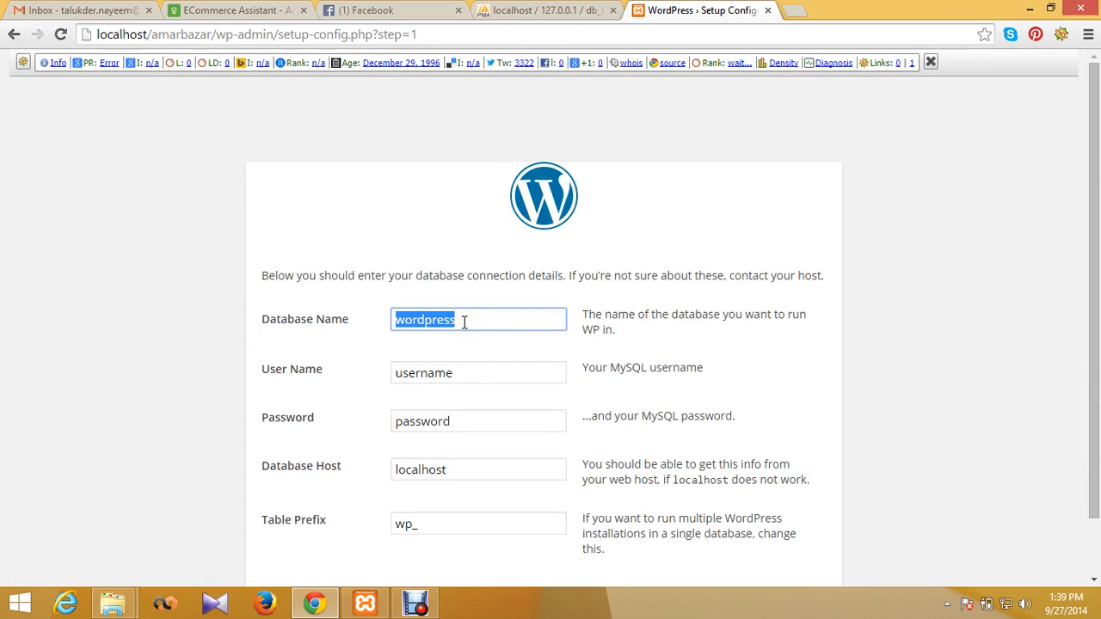
text(db)
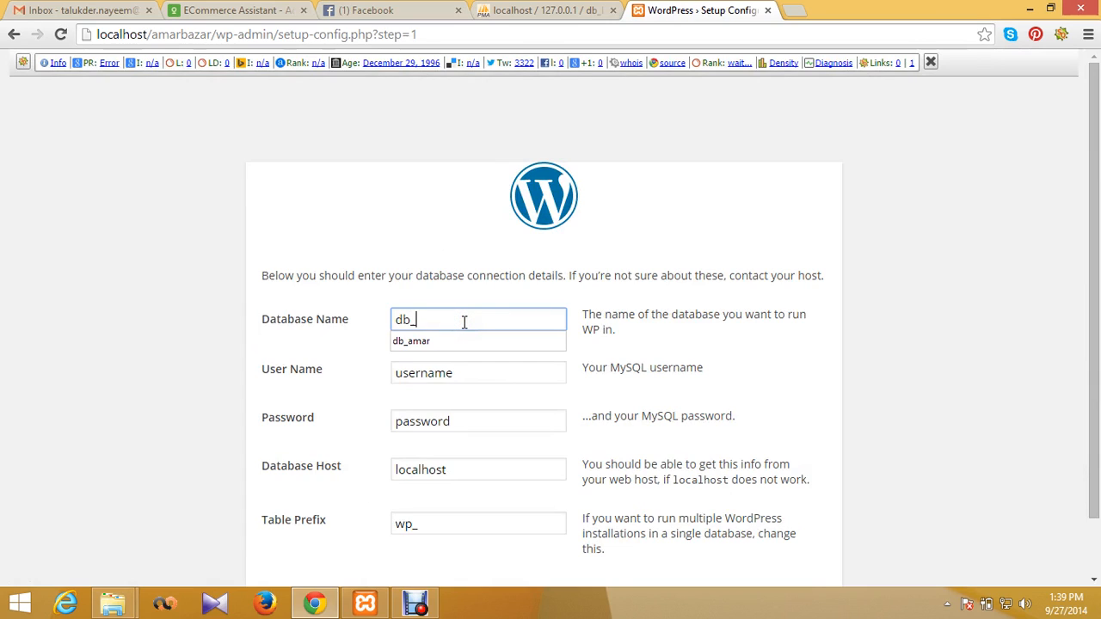
text(_bazar)
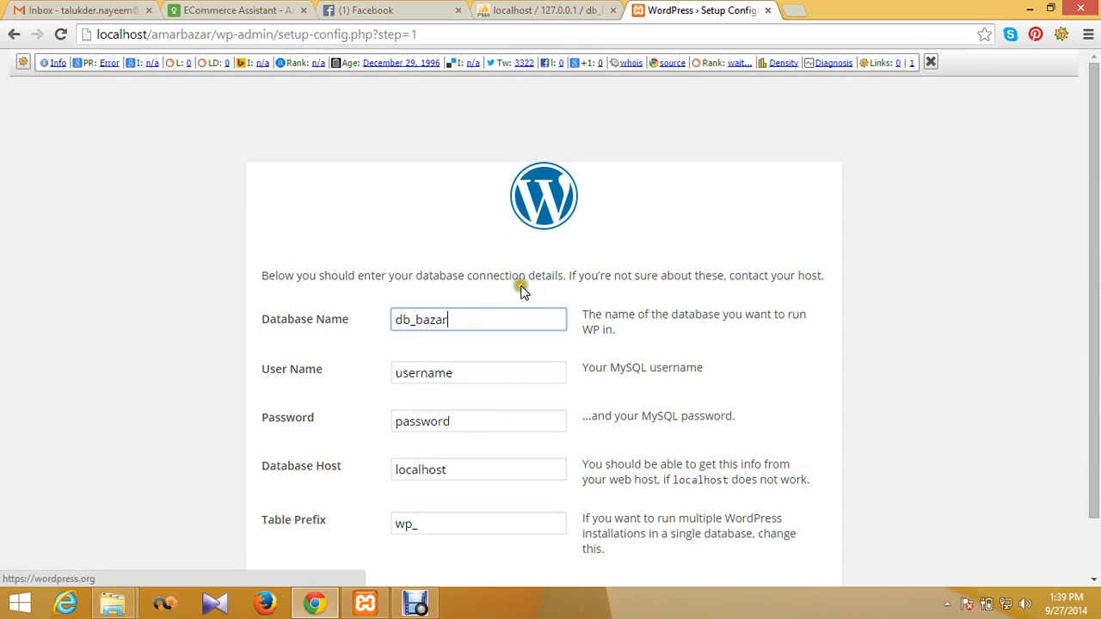
click(493, 375)
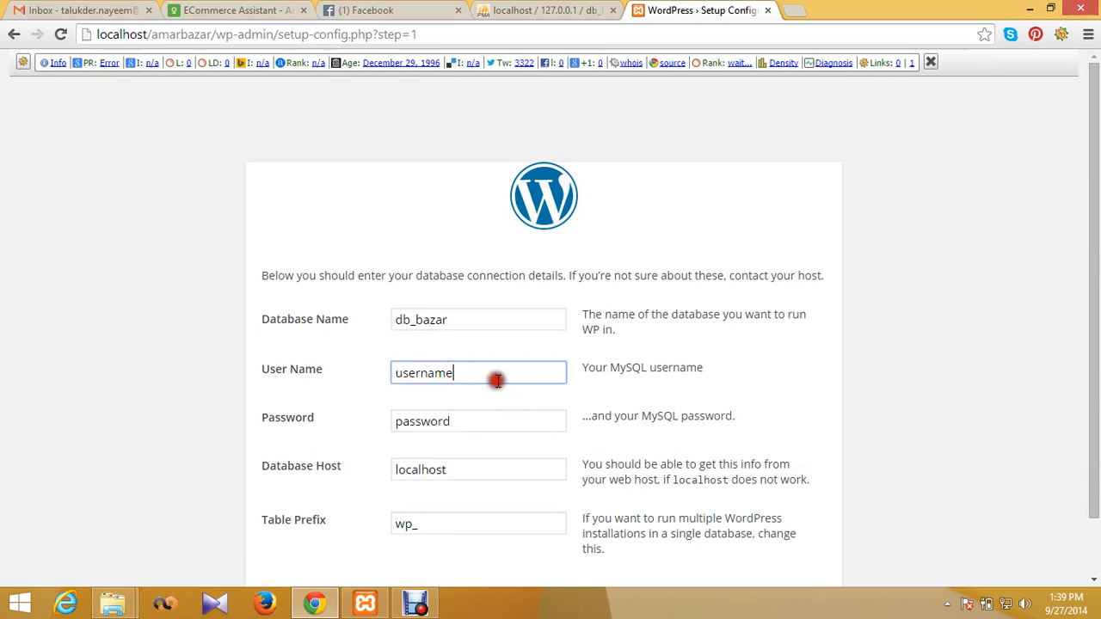
double_click(493, 375)
text(ro)
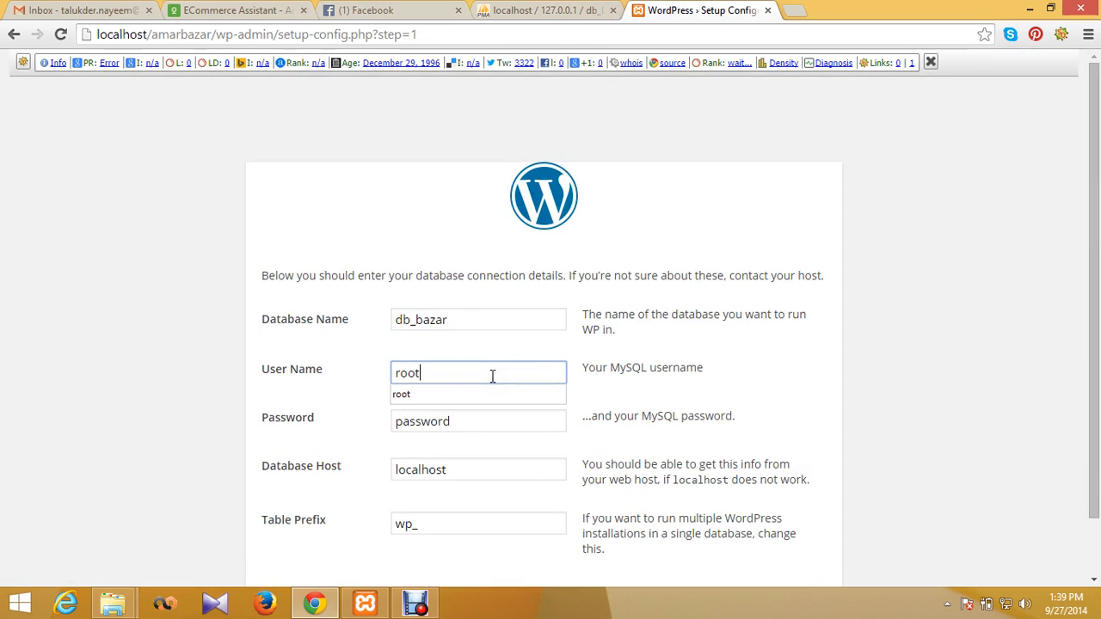
text(ot)
click(482, 391)
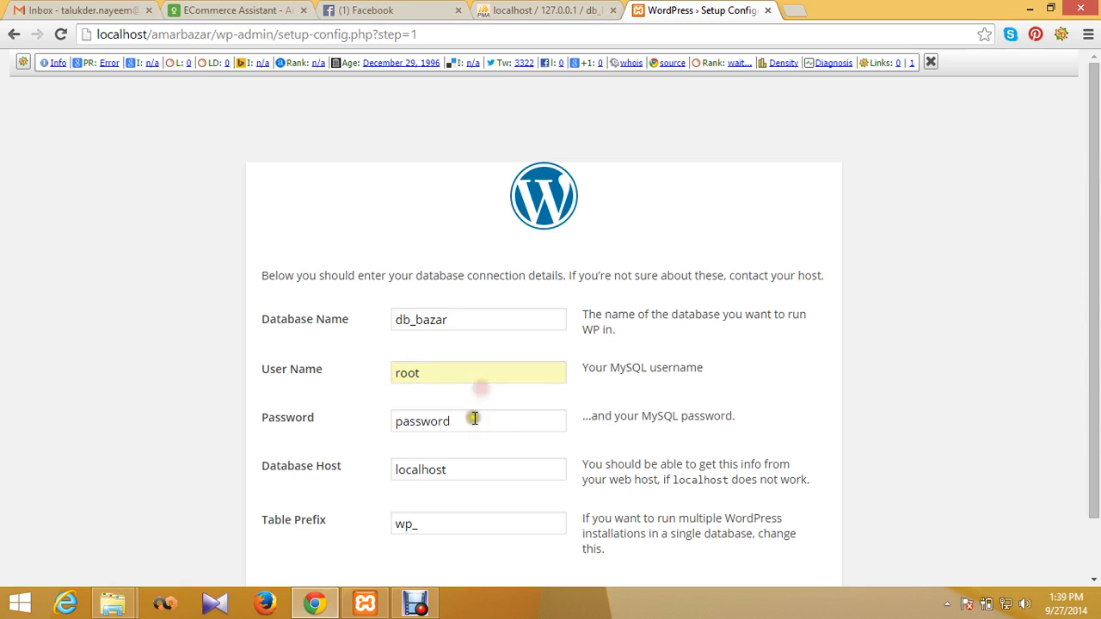
double_click(473, 419)
key(BackSpace)
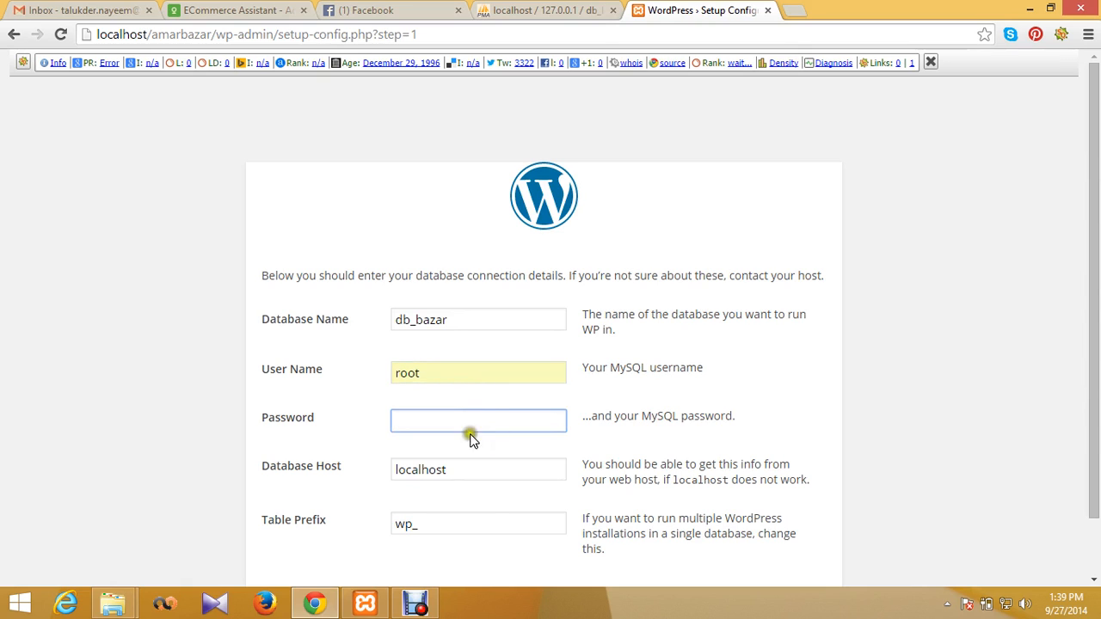
Step: Replace the wp_ table prefix with tbl_ and submit the connection details
double_click(479, 527)
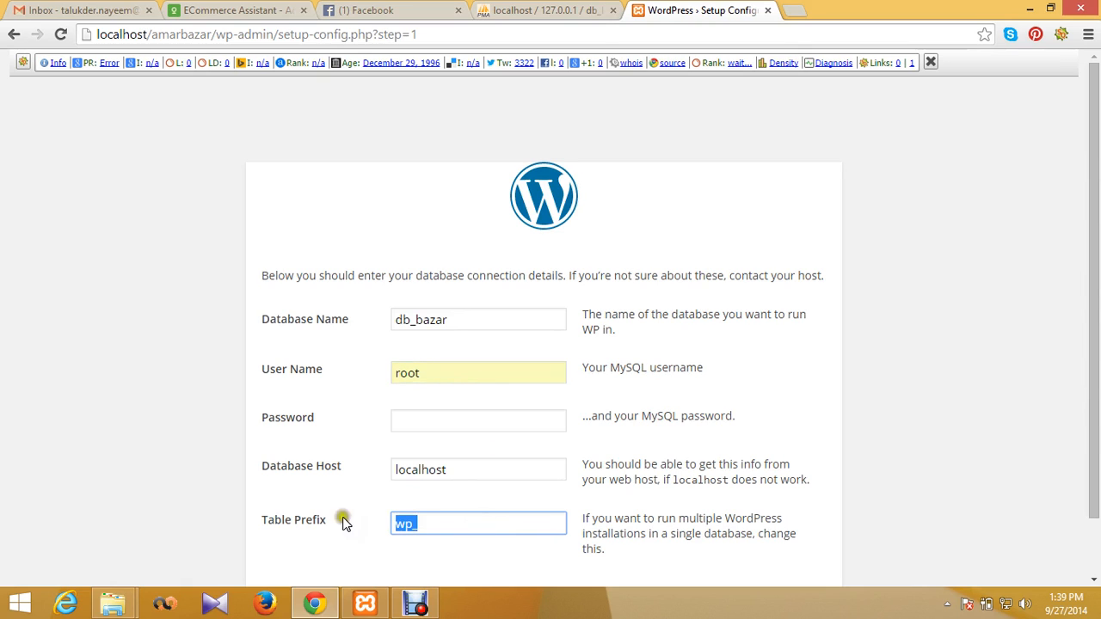
scroll(343, 523, down, 1)
click(499, 491)
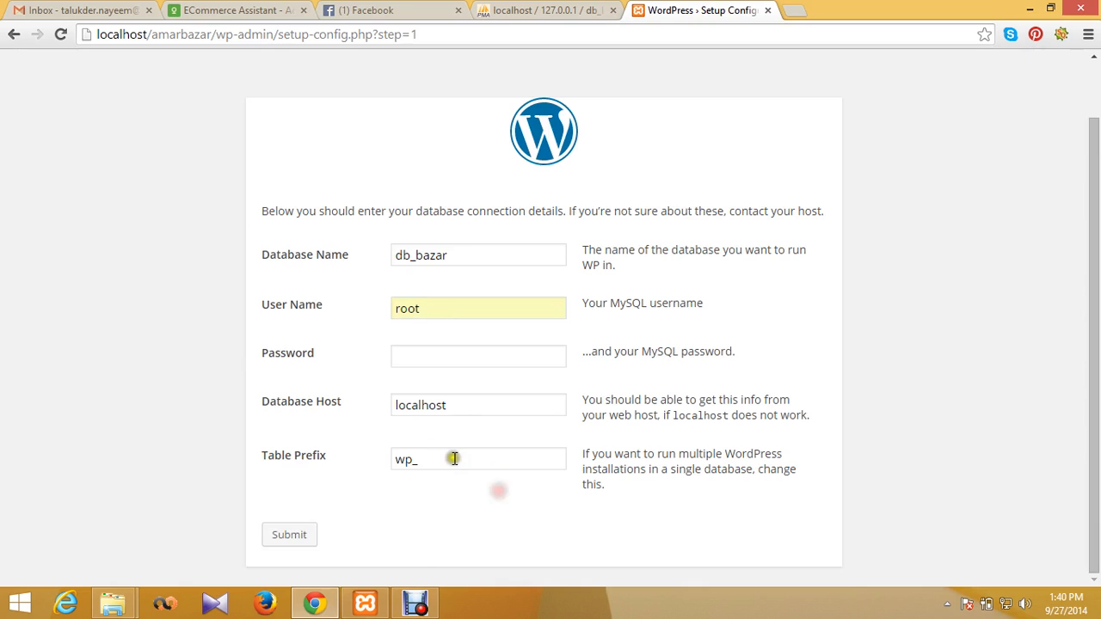
double_click(453, 458)
click(476, 535)
double_click(451, 461)
click(456, 527)
double_click(430, 467)
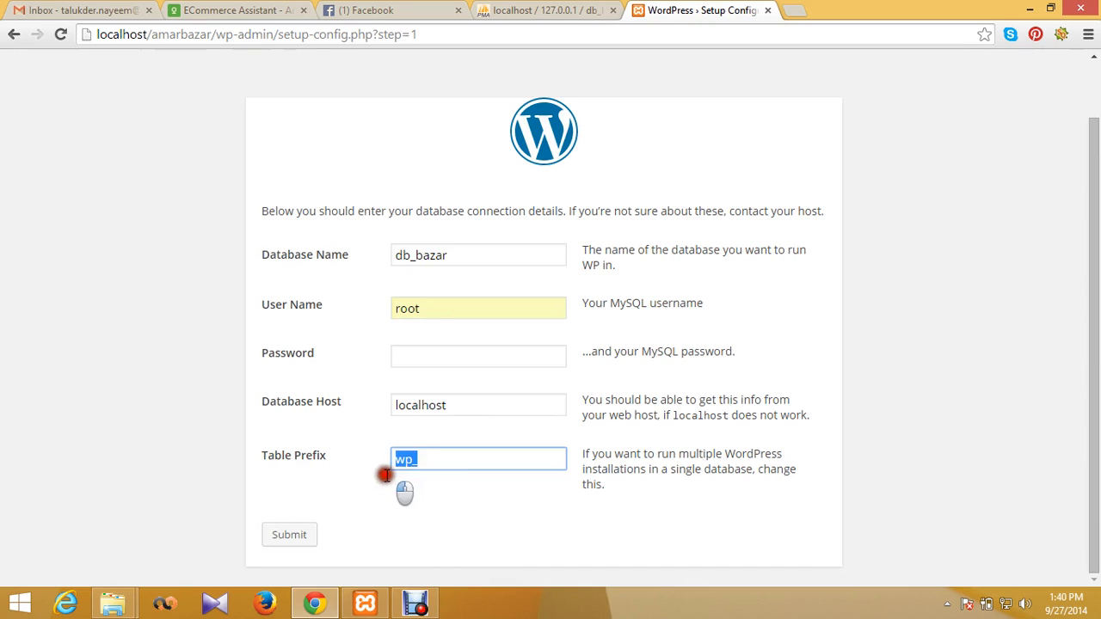
click(385, 462)
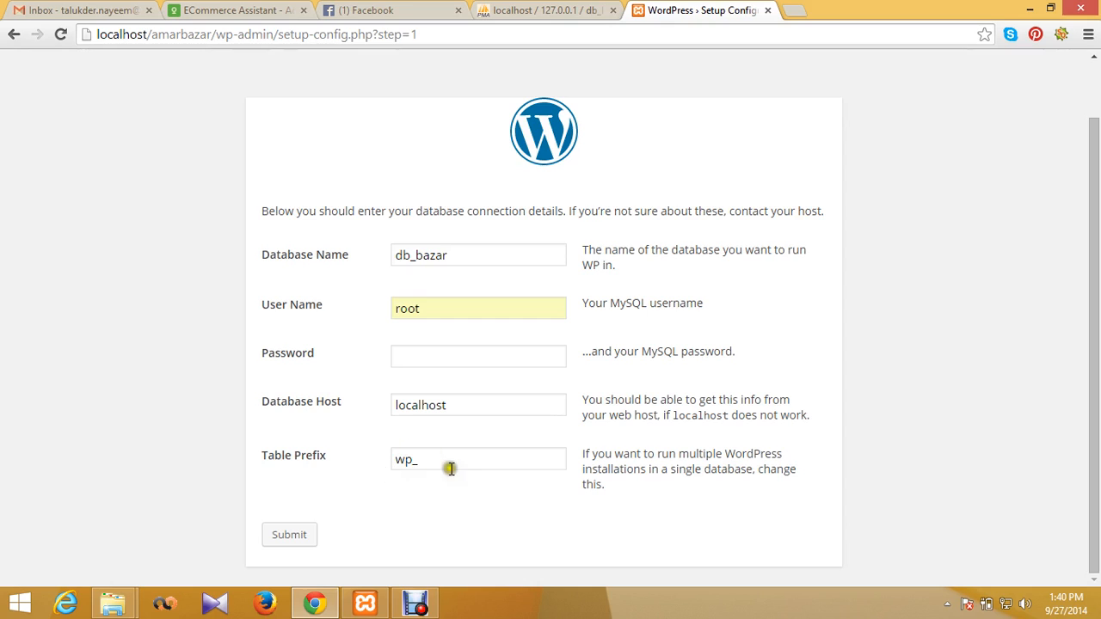
drag(449, 468, 365, 479)
text(t)
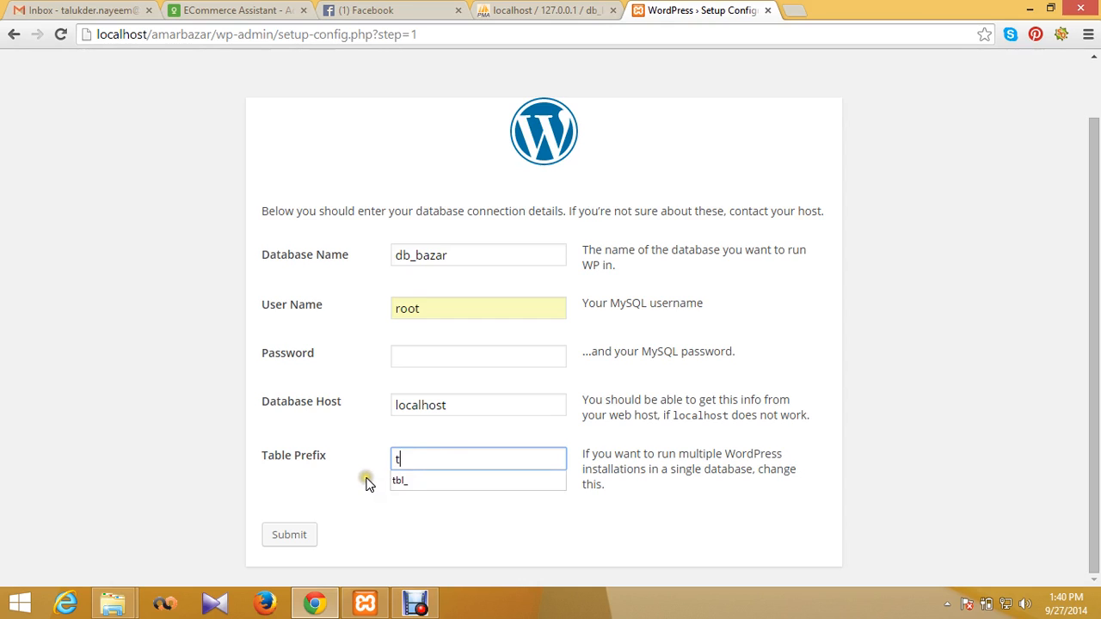
text(b)
click(401, 482)
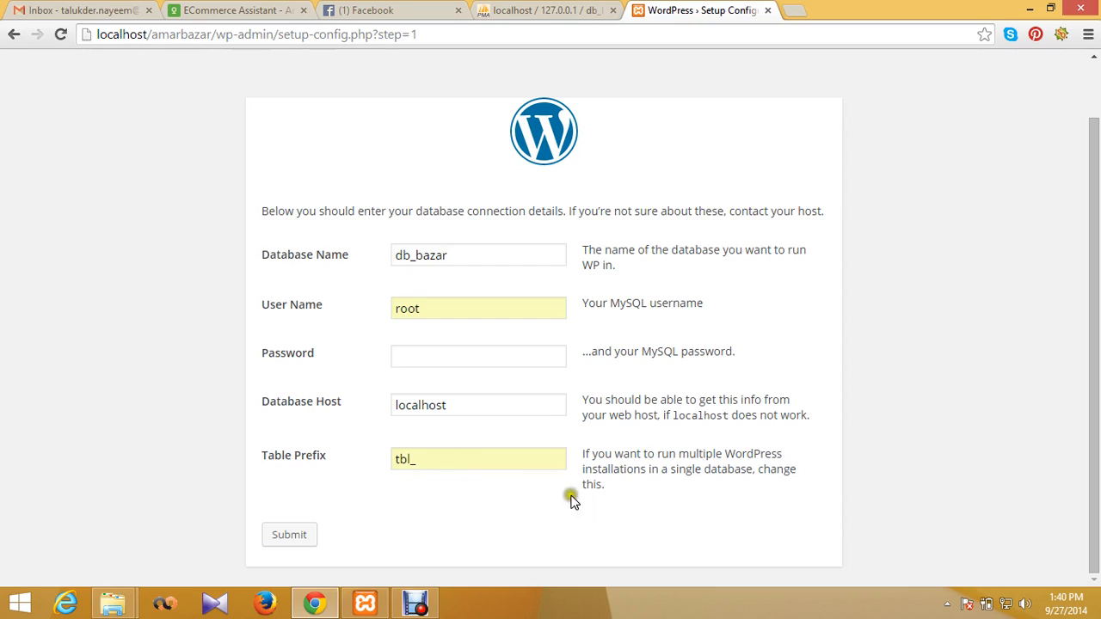
click(292, 535)
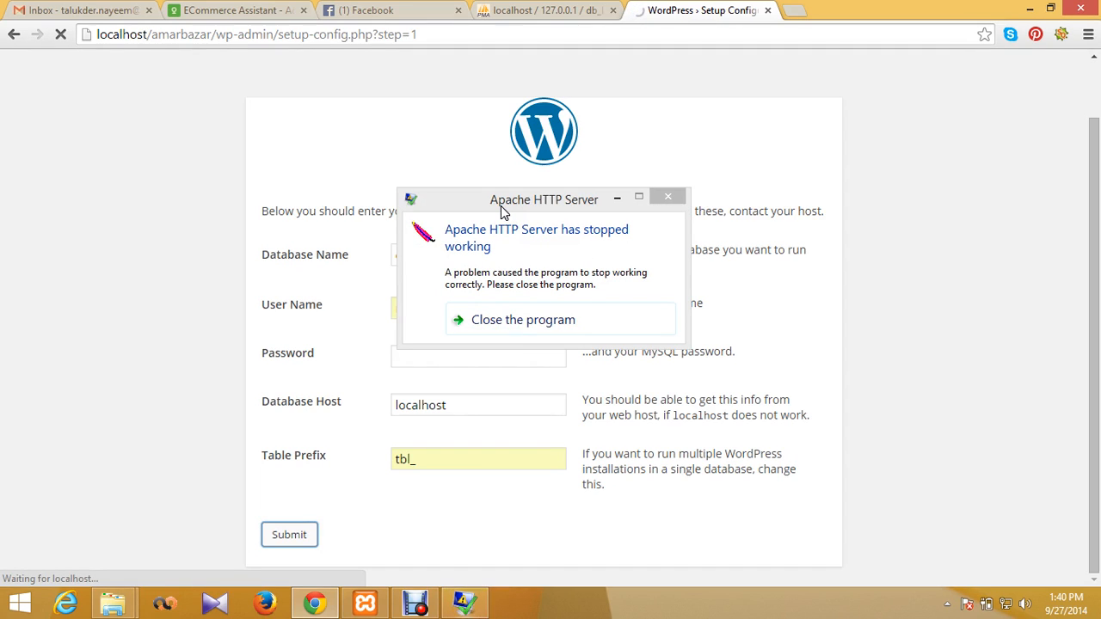
Step: Dismiss the Apache crash notice and reload setup step 2 from the address bar
click(620, 197)
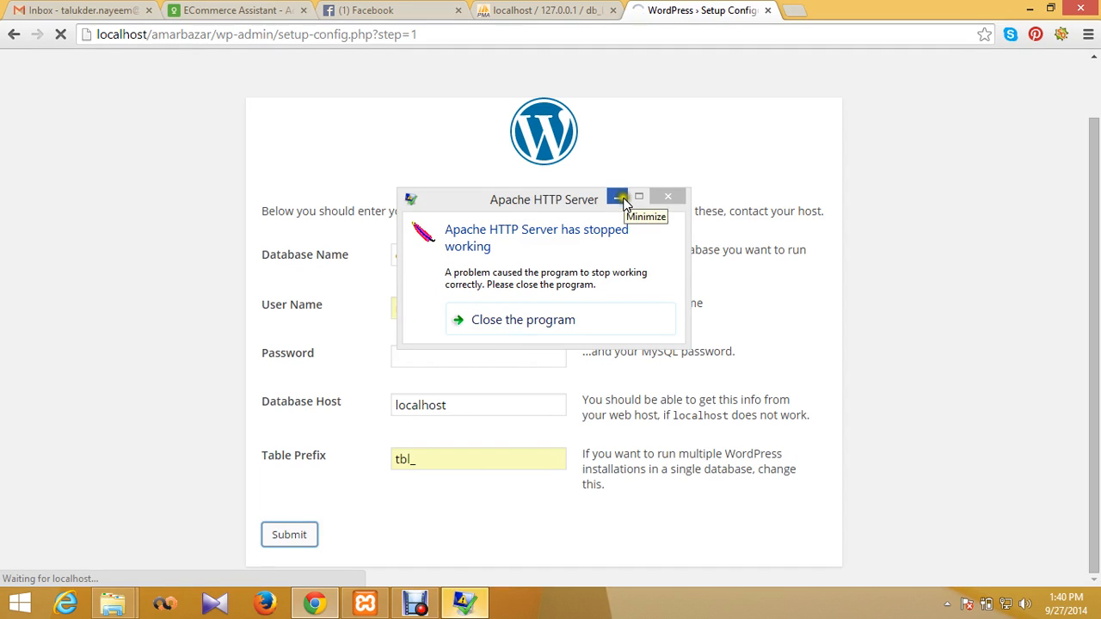
click(664, 196)
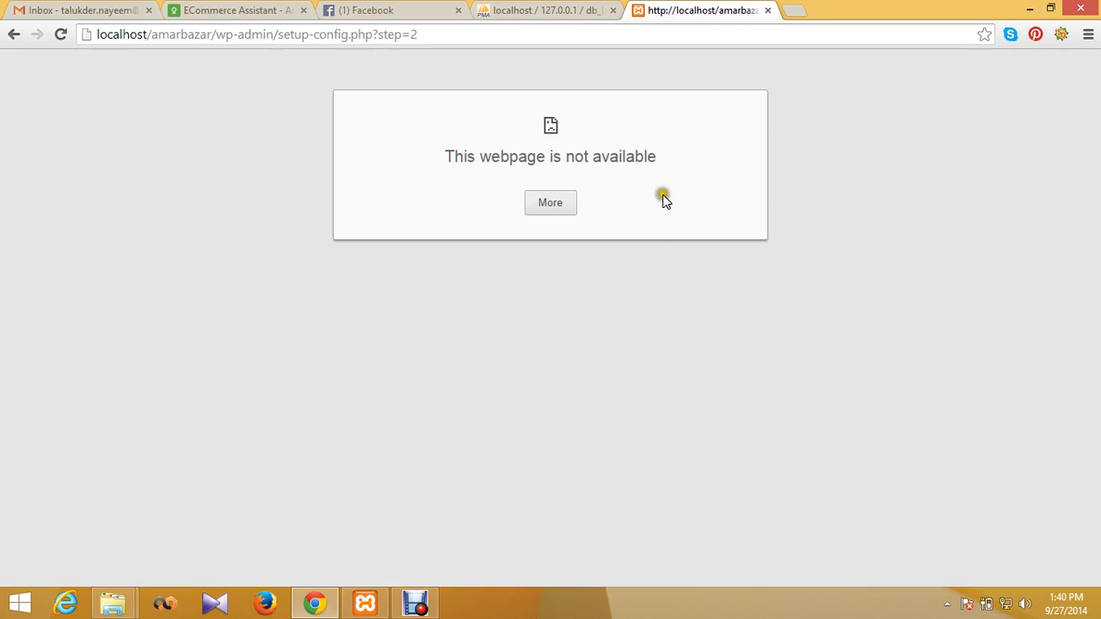
double_click(416, 33)
triple_click(421, 33)
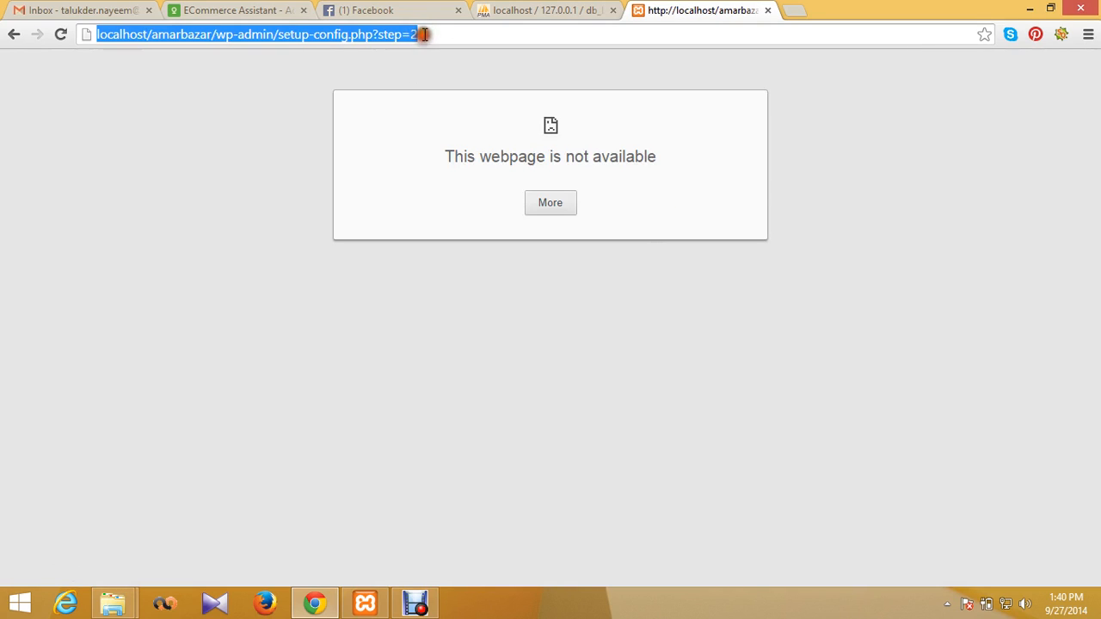
key(Return)
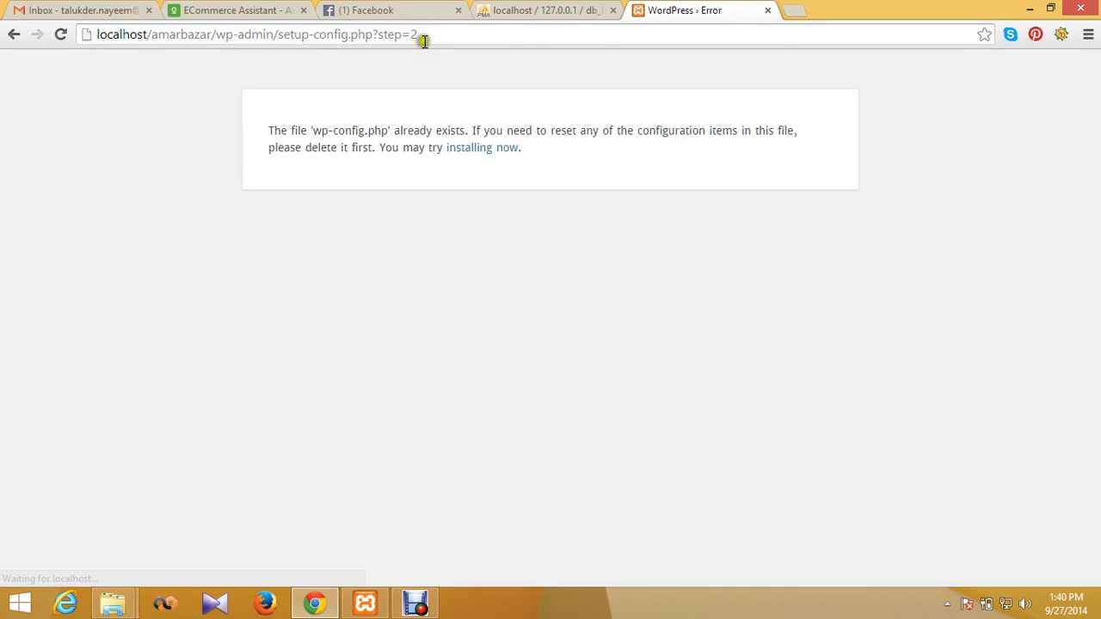
Step: Start the install, pick English (United States) as the language, and continue
click(479, 125)
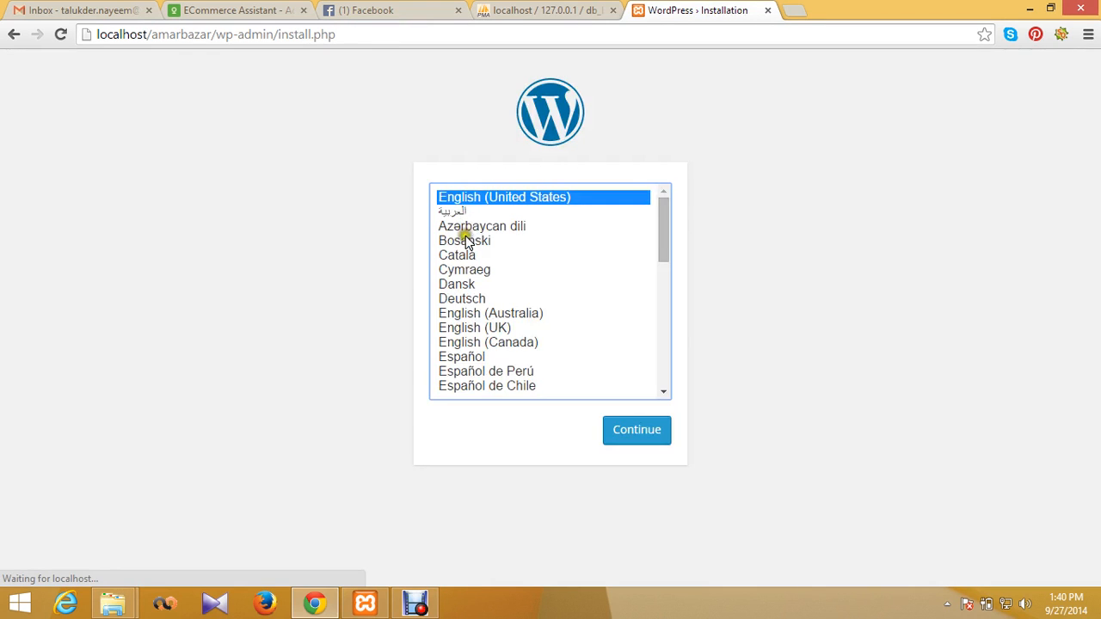
click(643, 434)
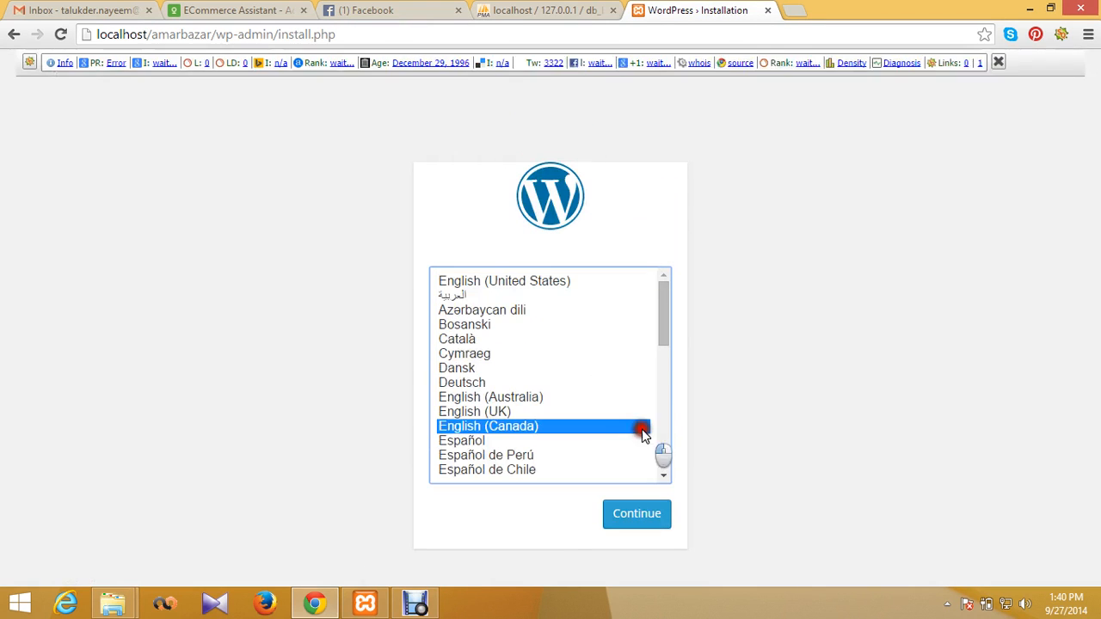
click(541, 274)
click(653, 518)
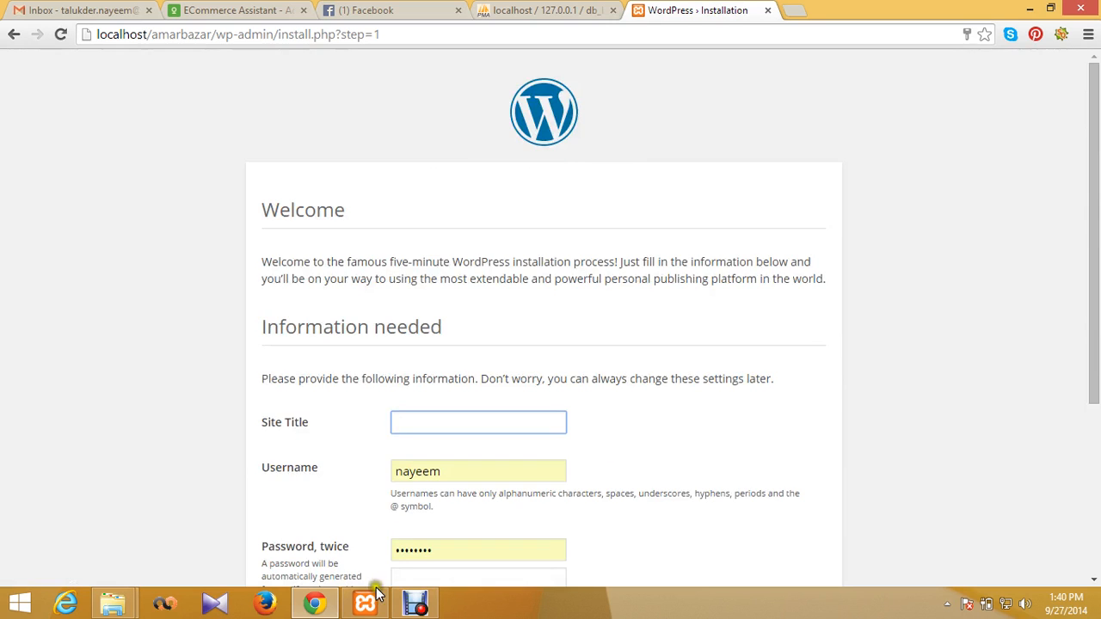
Step: Fill in the site title Amar baazar from the saved suggestions
scroll(485, 472, down, 1)
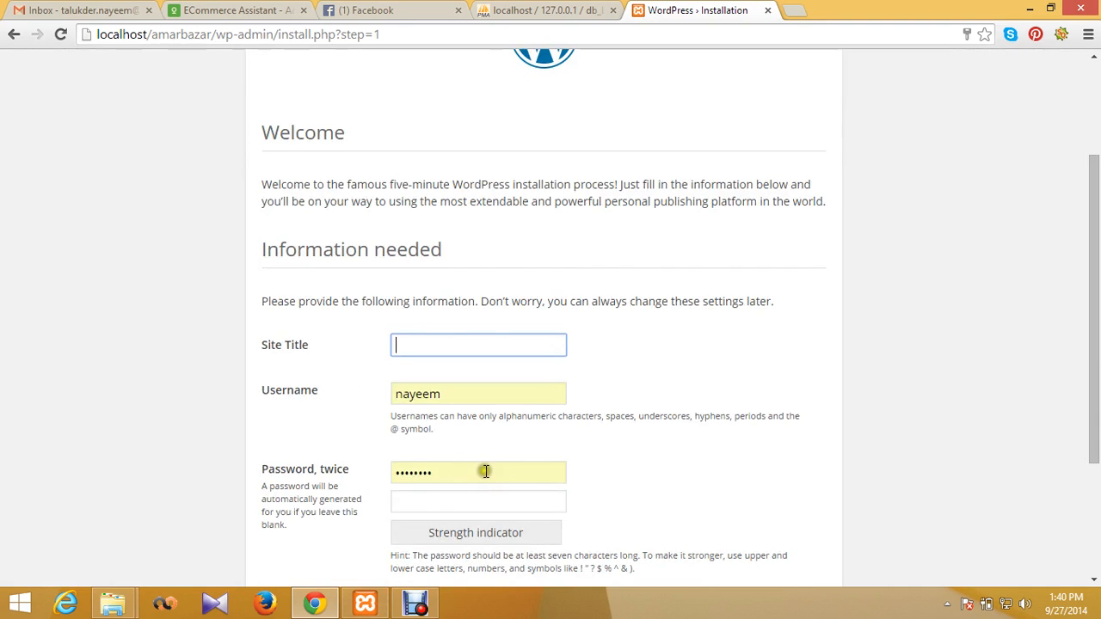
scroll(486, 473, down, 2)
scroll(485, 472, up, 2)
click(536, 309)
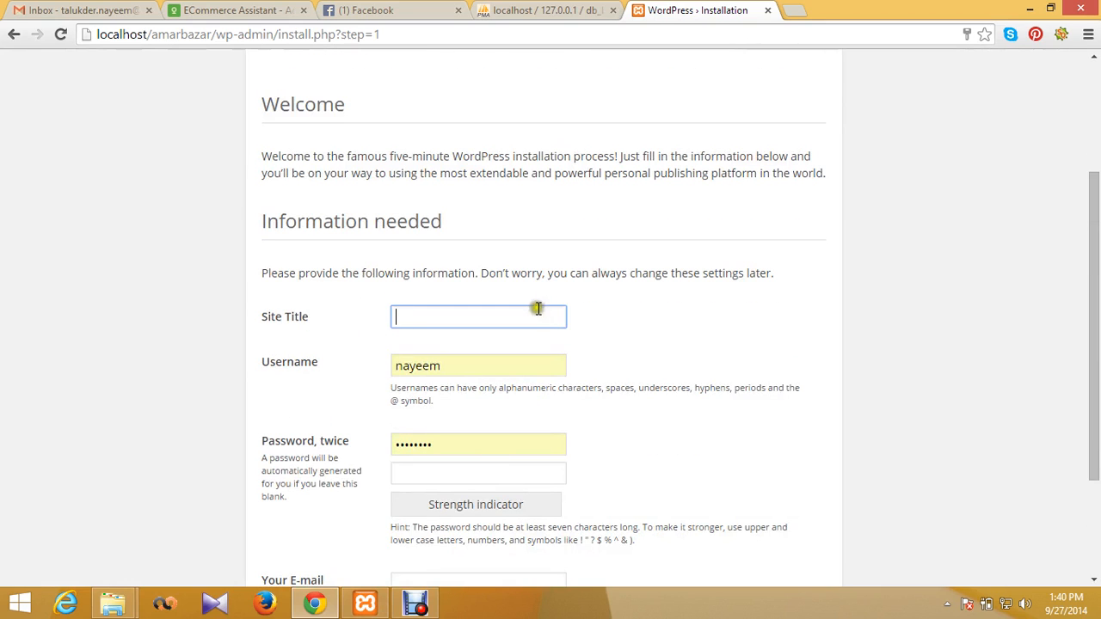
click(492, 308)
click(487, 338)
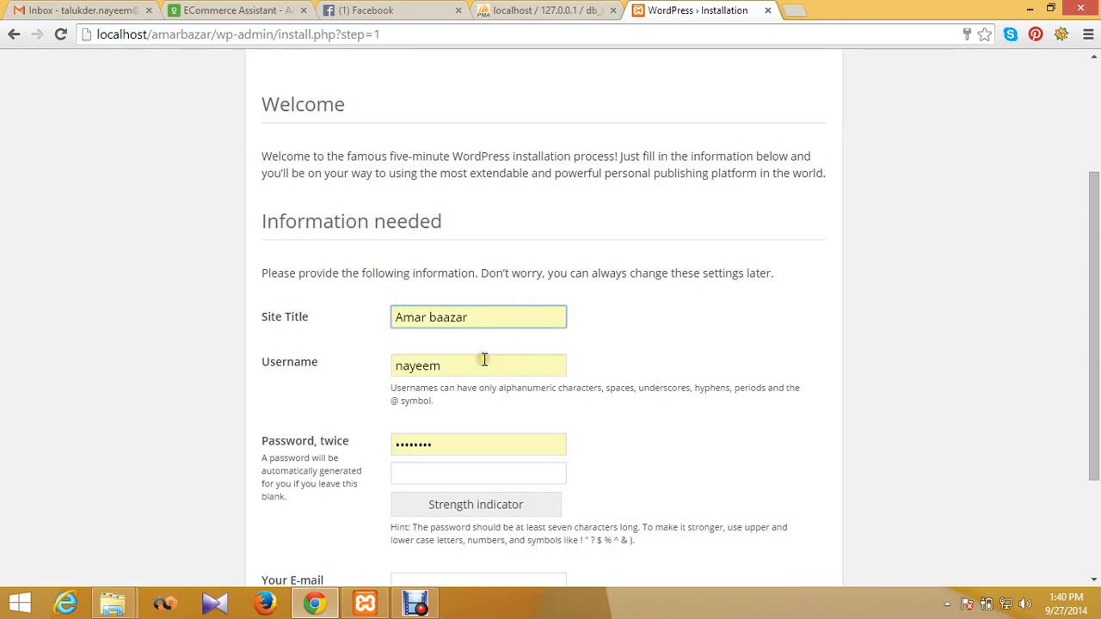
Step: Enter the admin password in both fields, accept the suggested e-mail, and submit
double_click(439, 446)
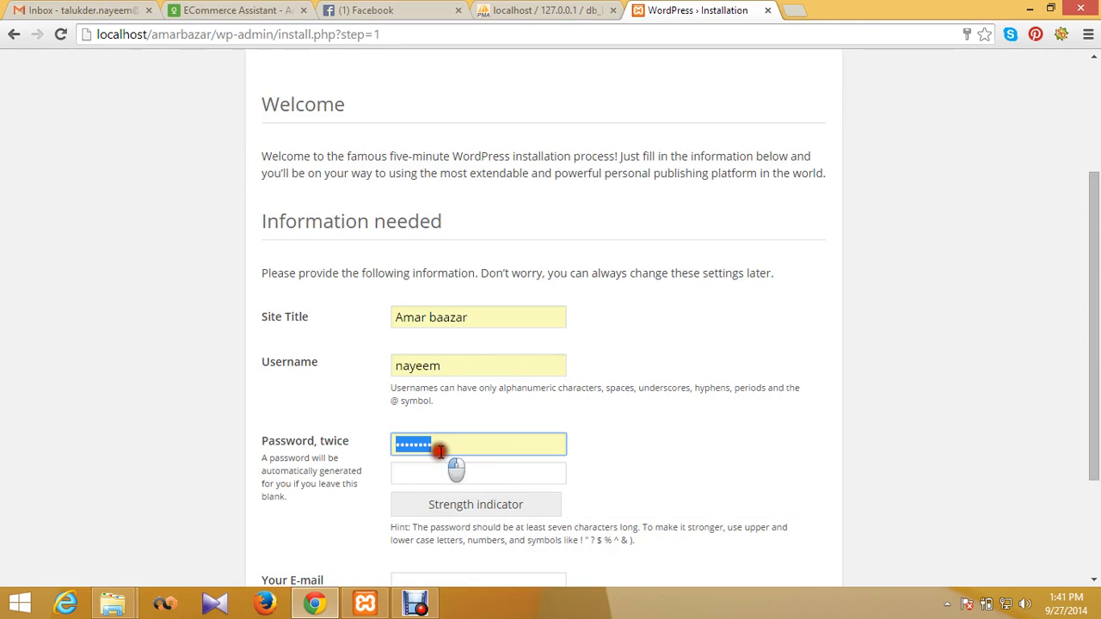
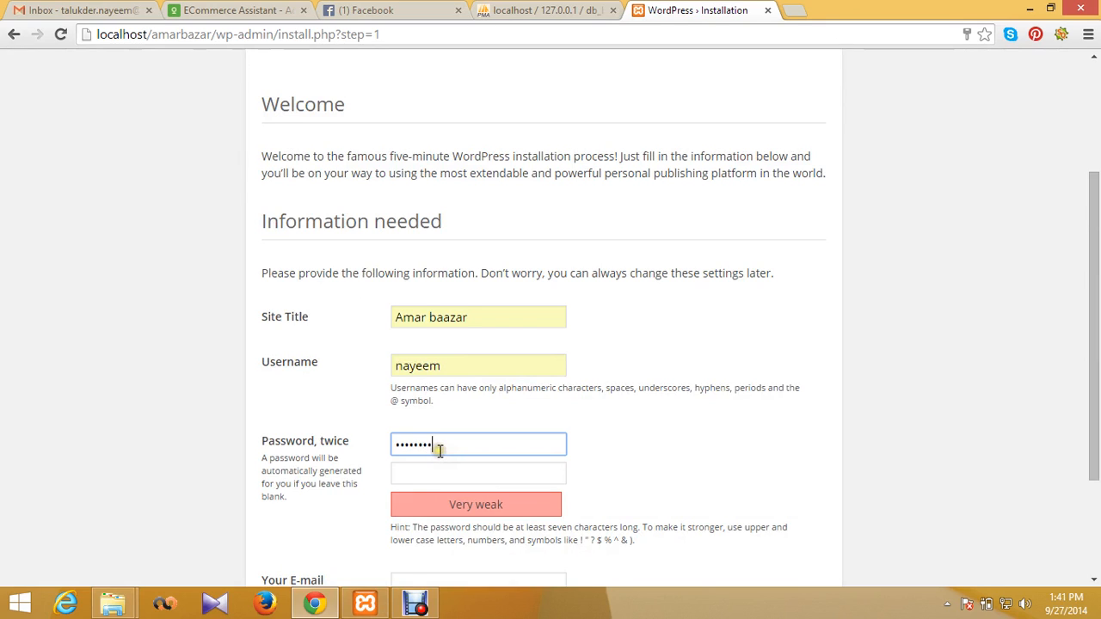
key(Tab)
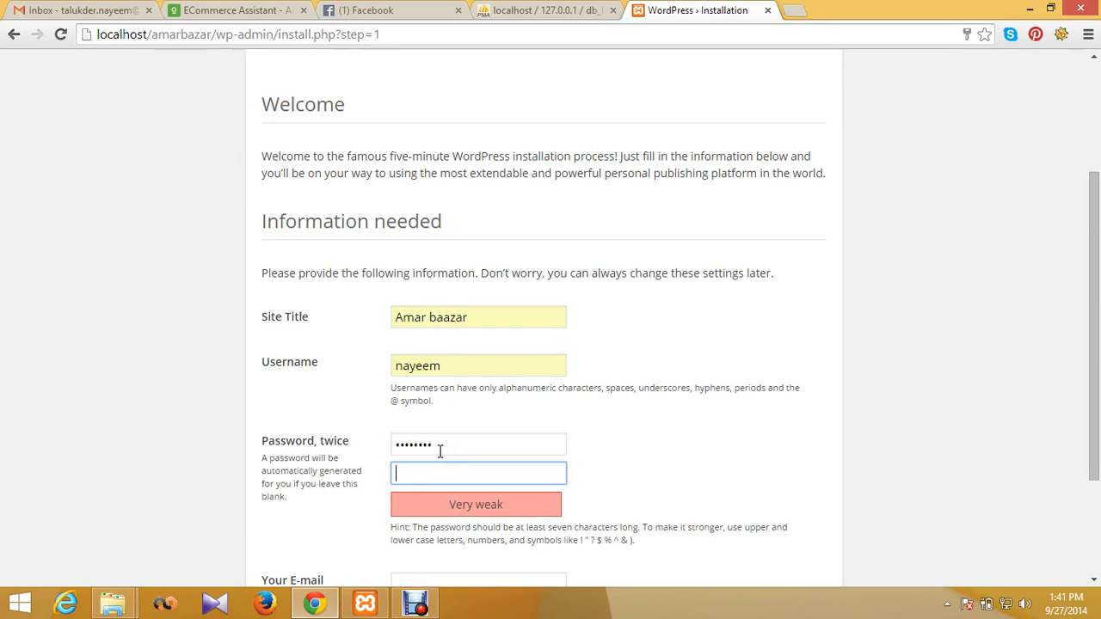
scroll(441, 451, down, 2)
click(484, 420)
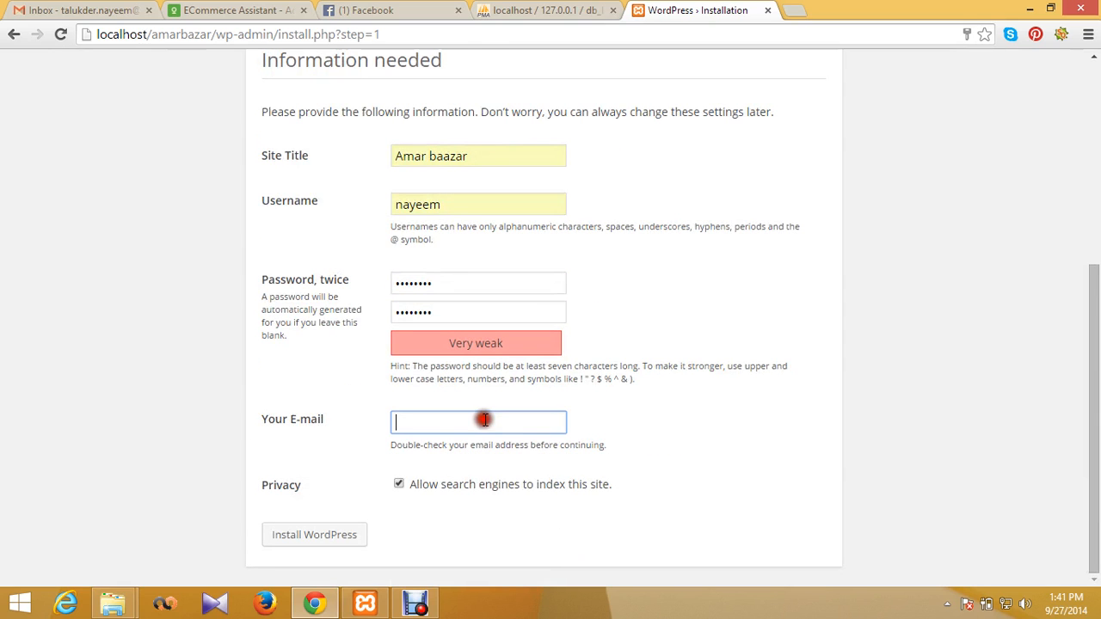
text(t)
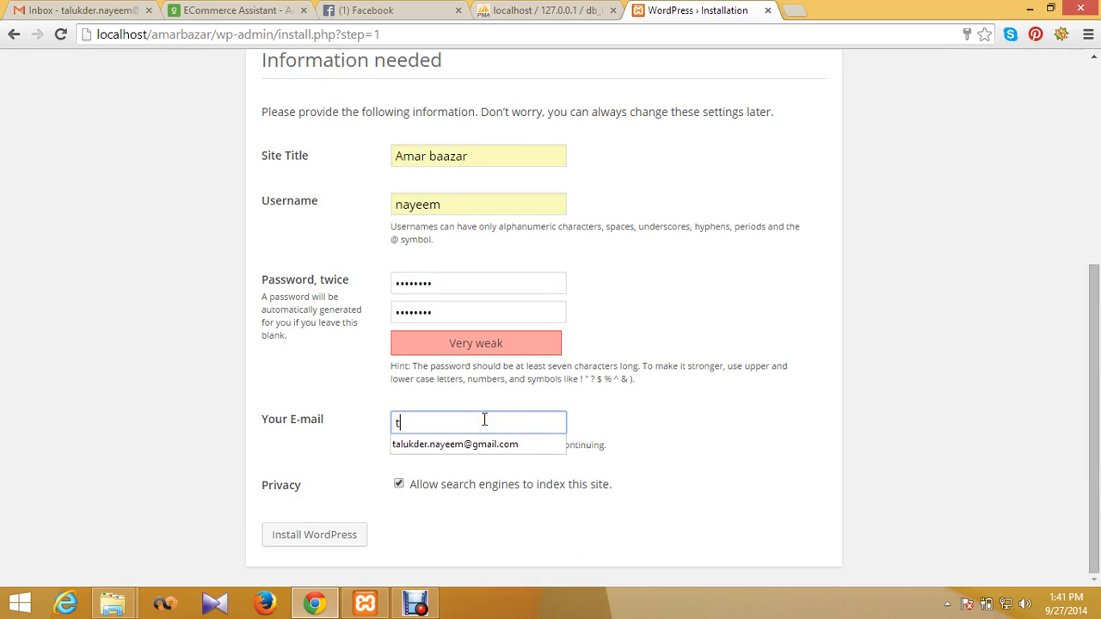
key(Down)
key(Return)
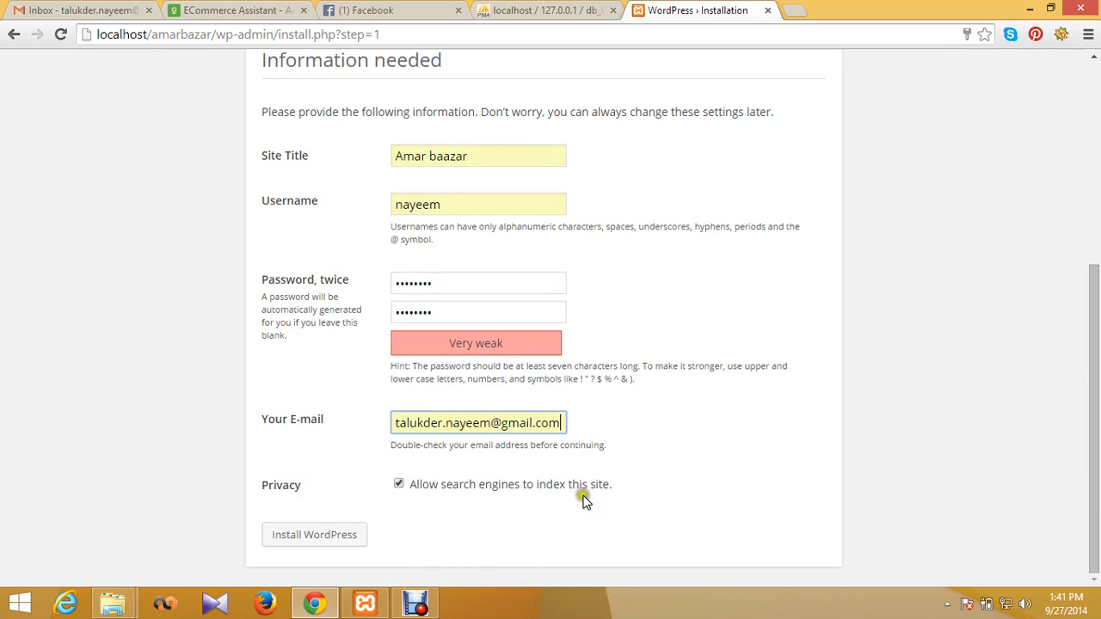
click(307, 531)
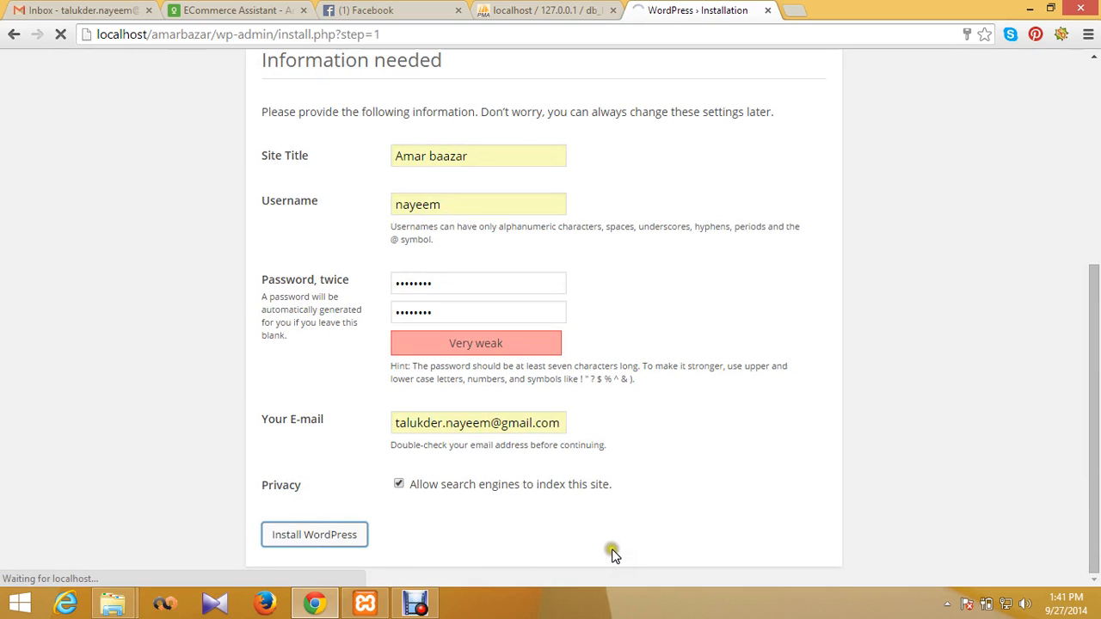
Step: Wait for the installation to finish, checking Facebook and the still-empty db_bazar meanwhile
scroll(585, 518, up, 4)
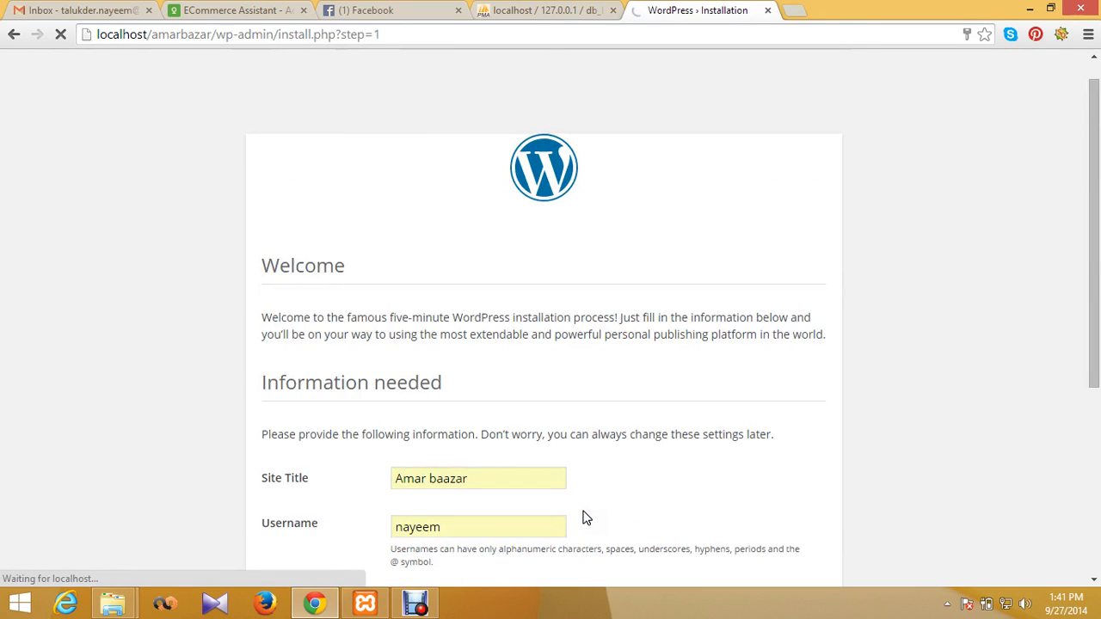
scroll(582, 518, down, 4)
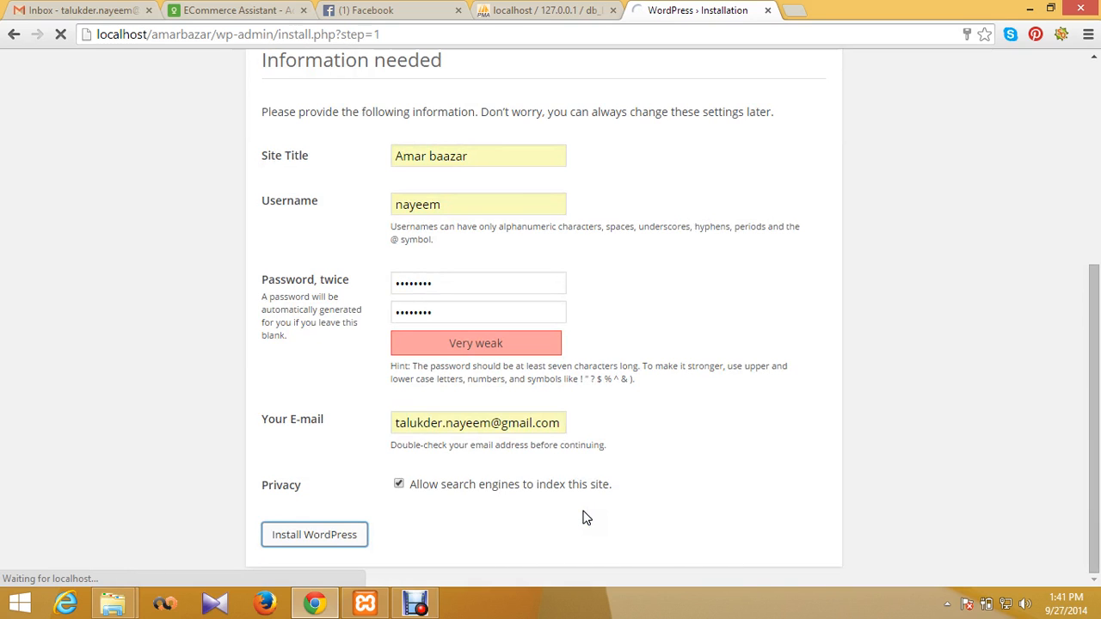
click(576, 484)
scroll(561, 462, up, 4)
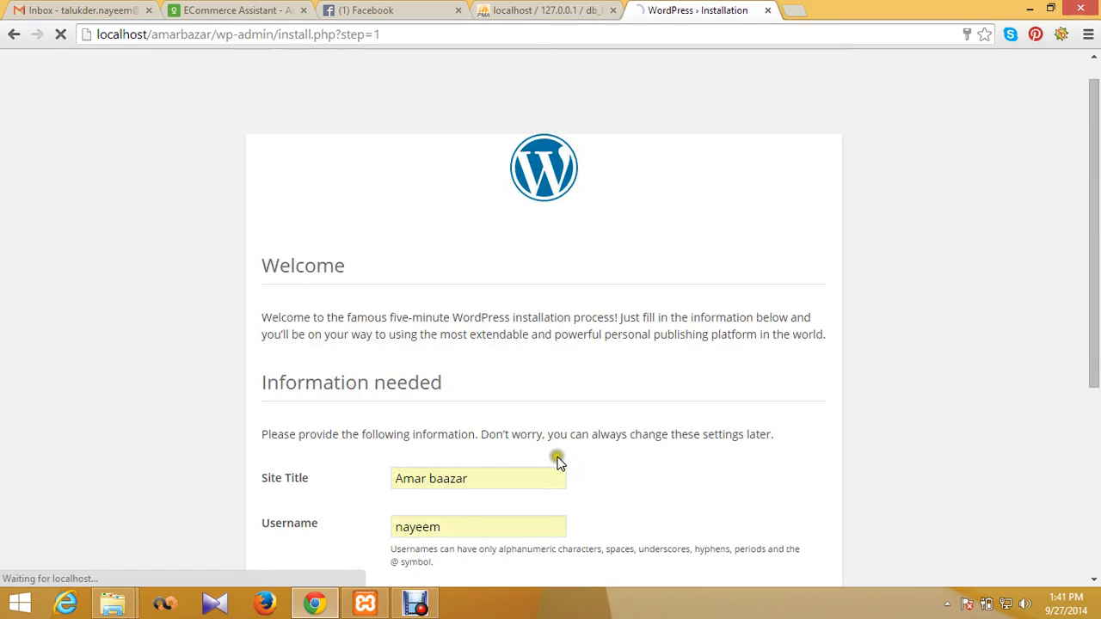
scroll(557, 463, down, 4)
click(387, 9)
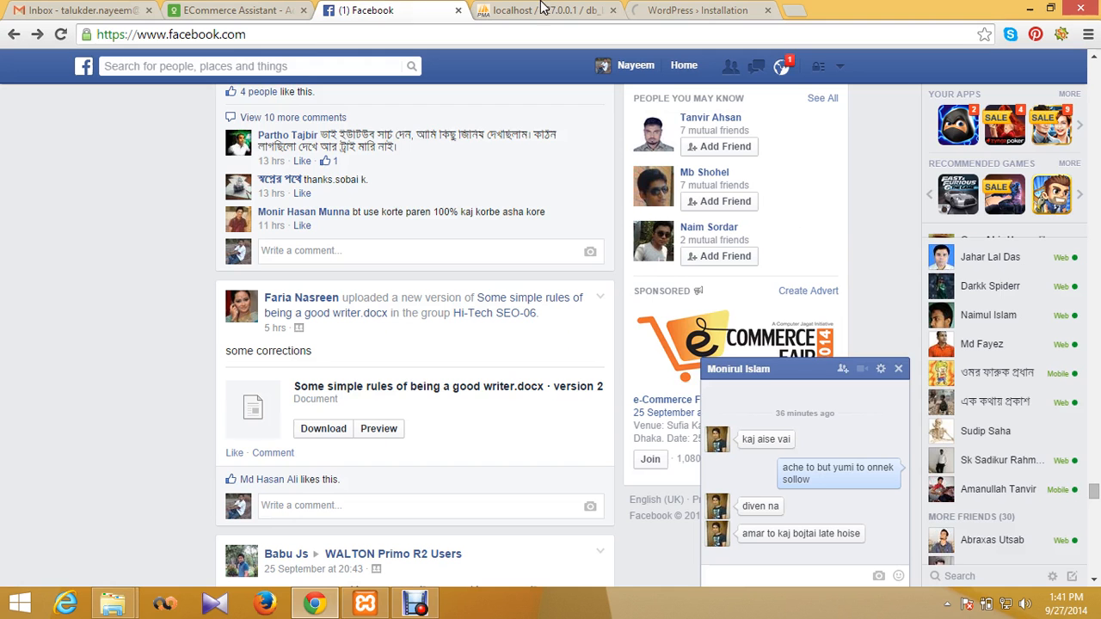
click(685, 7)
scroll(496, 325, up, 4)
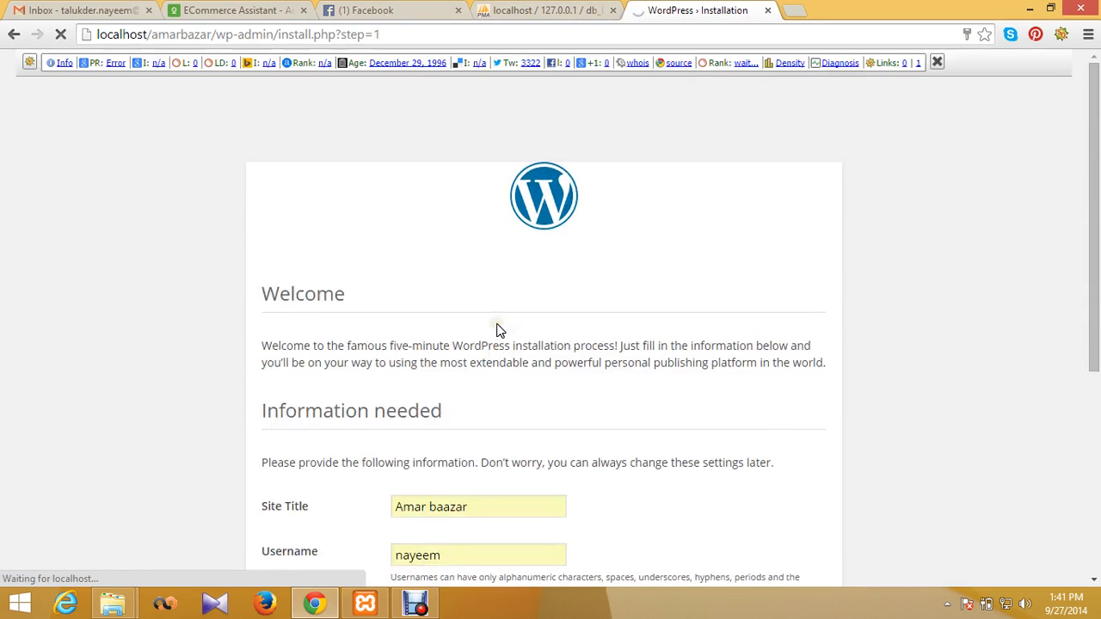
scroll(499, 330, down, 4)
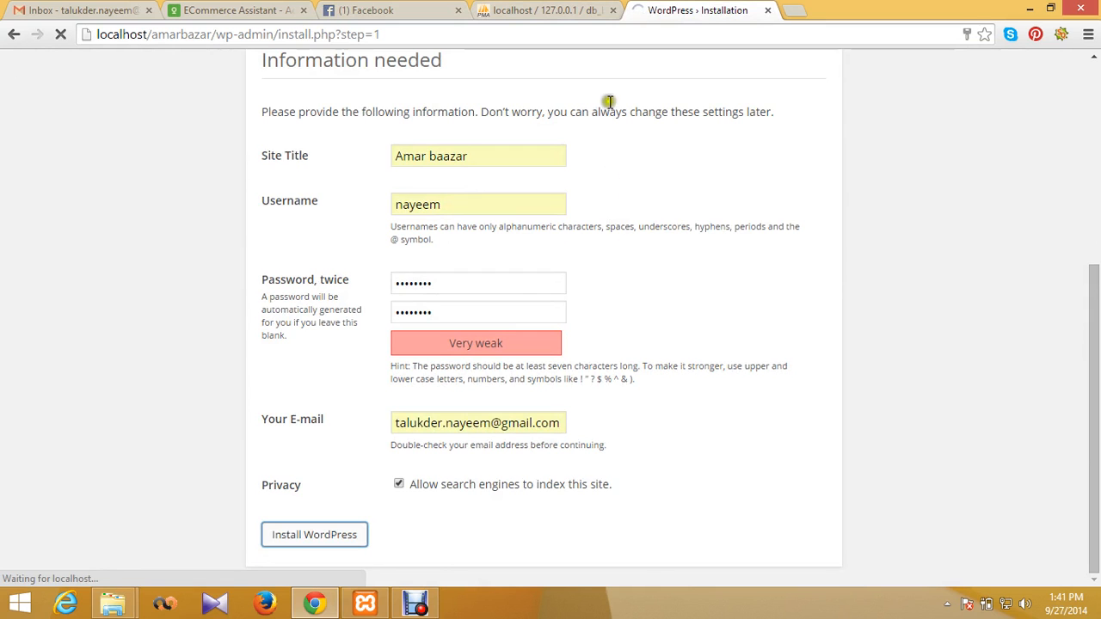
click(550, 11)
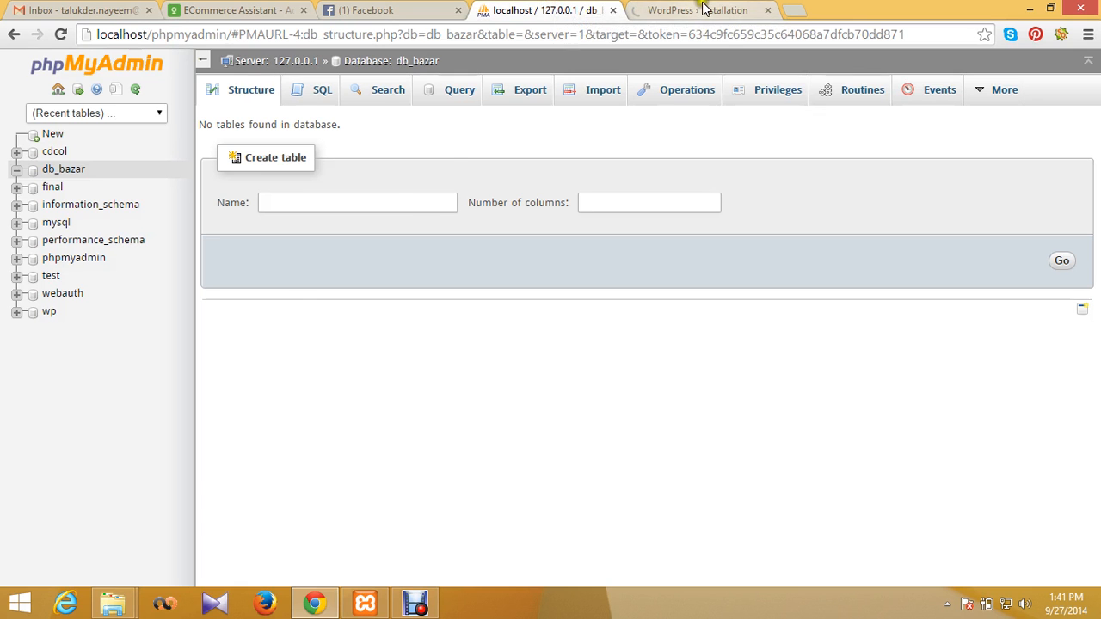
click(704, 10)
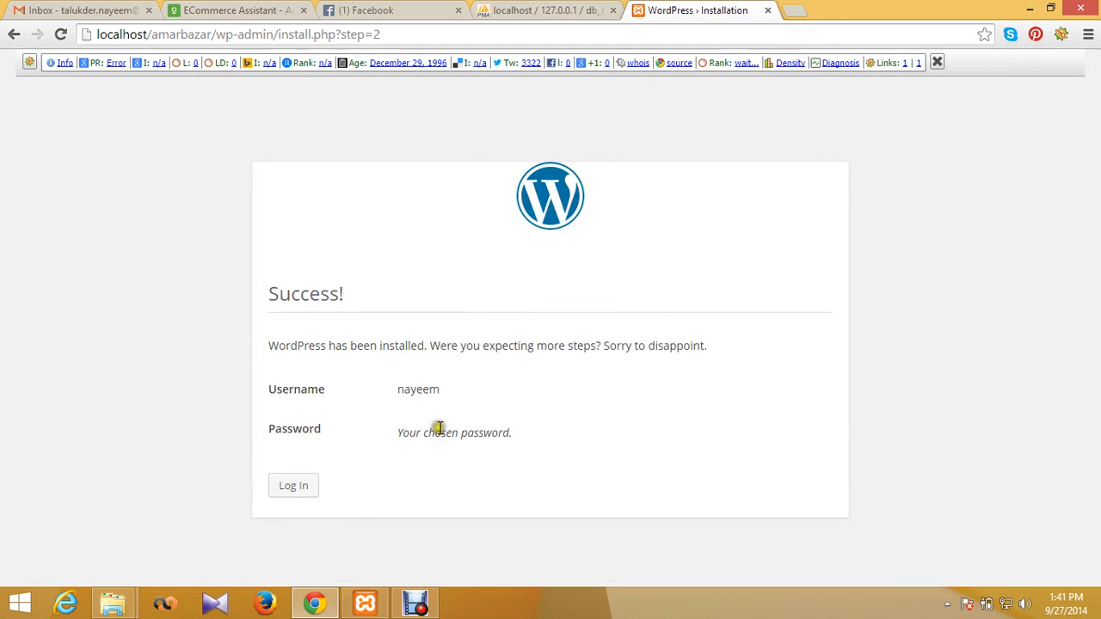
Step: Go from the Success page to the login form and sign in as the new admin
click(303, 488)
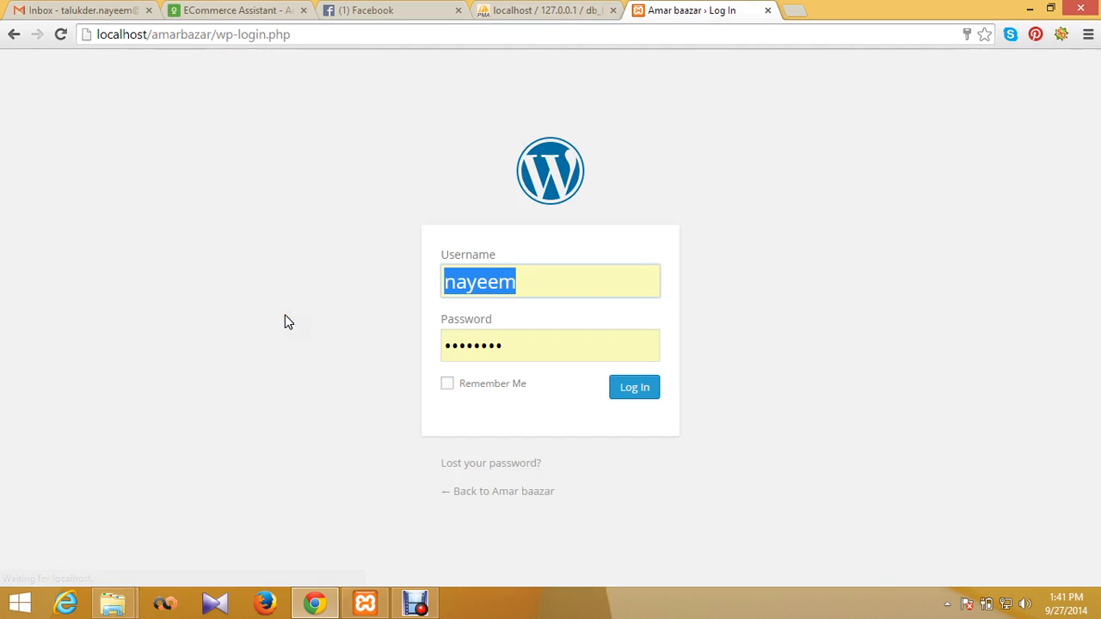
click(649, 412)
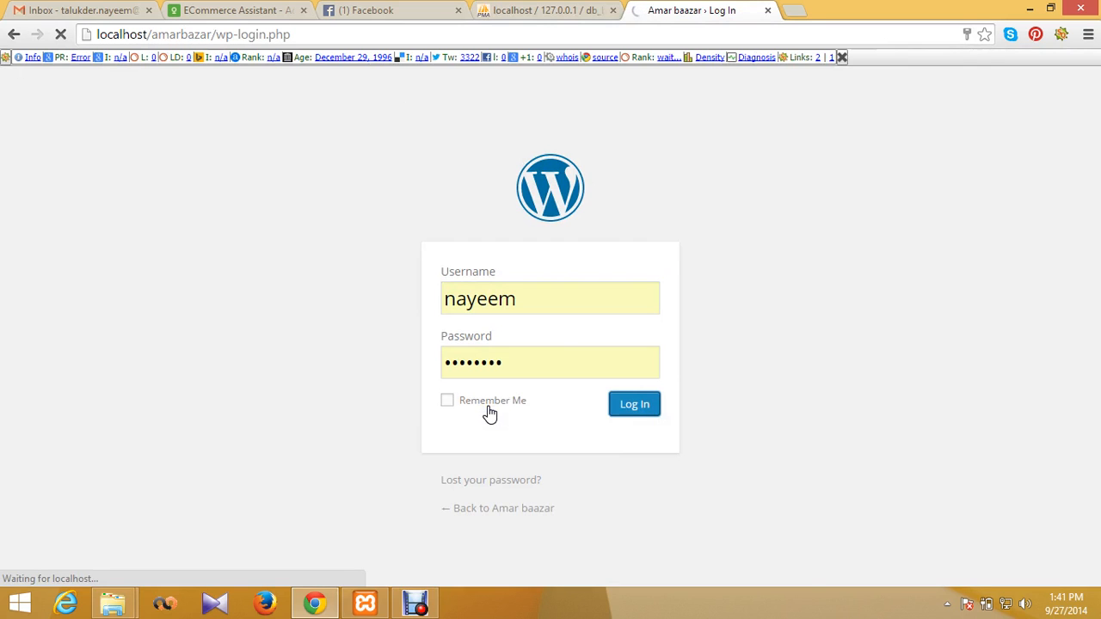
click(563, 368)
click(622, 264)
click(597, 310)
click(565, 306)
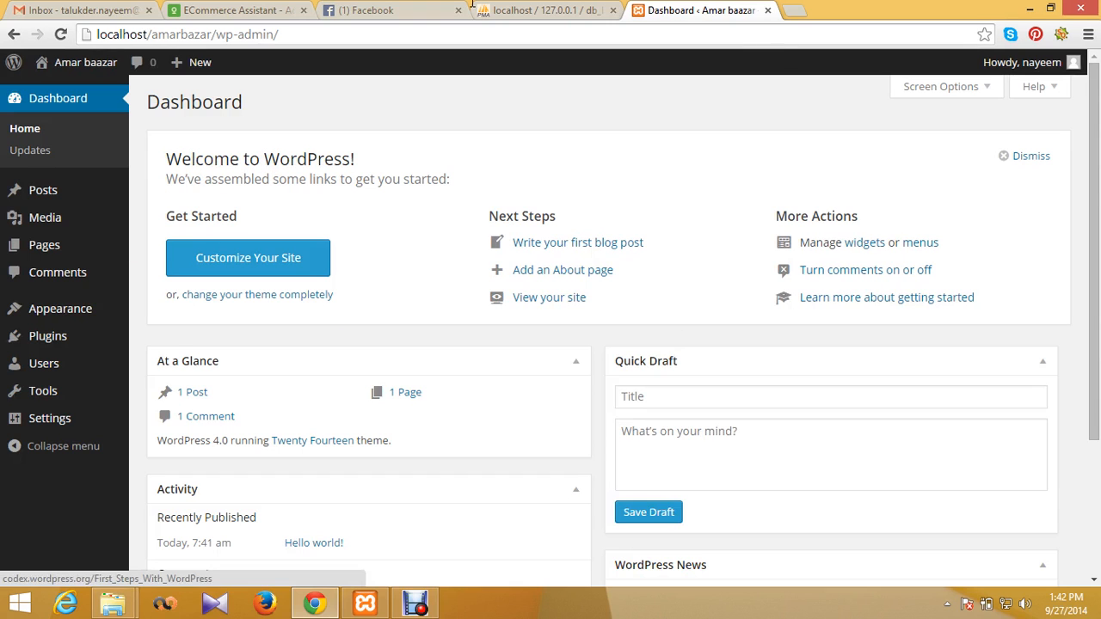
Step: Scroll through the Amar baazar Dashboard panels showing 1 post, 1 page and 1 comment
scroll(477, 455, down, 3)
scroll(423, 373, up, 3)
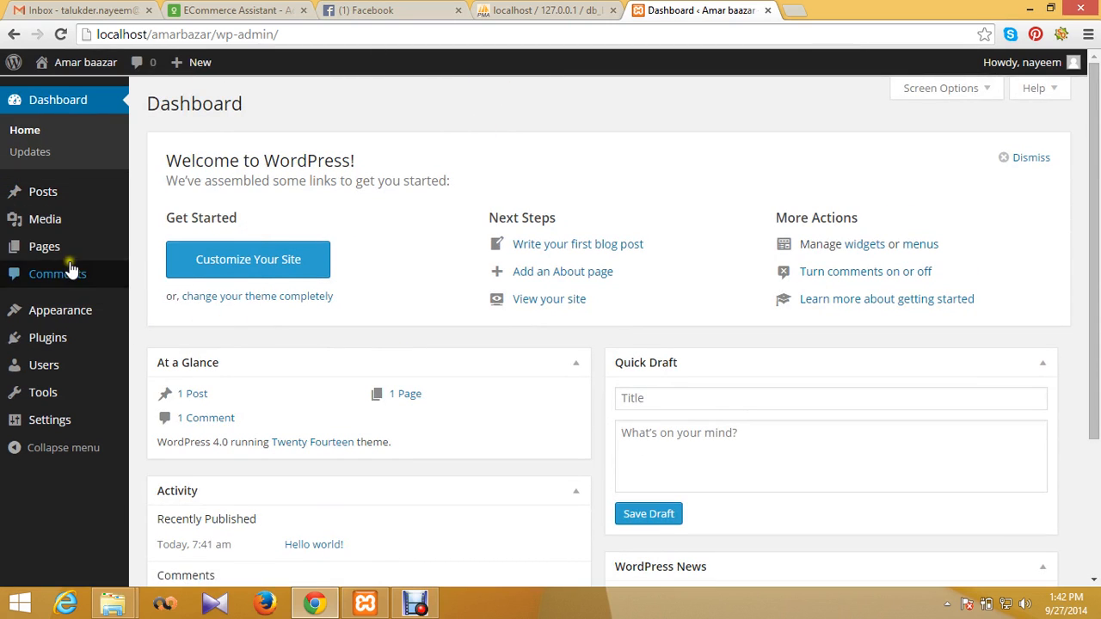
scroll(82, 376, down, 3)
scroll(84, 383, up, 3)
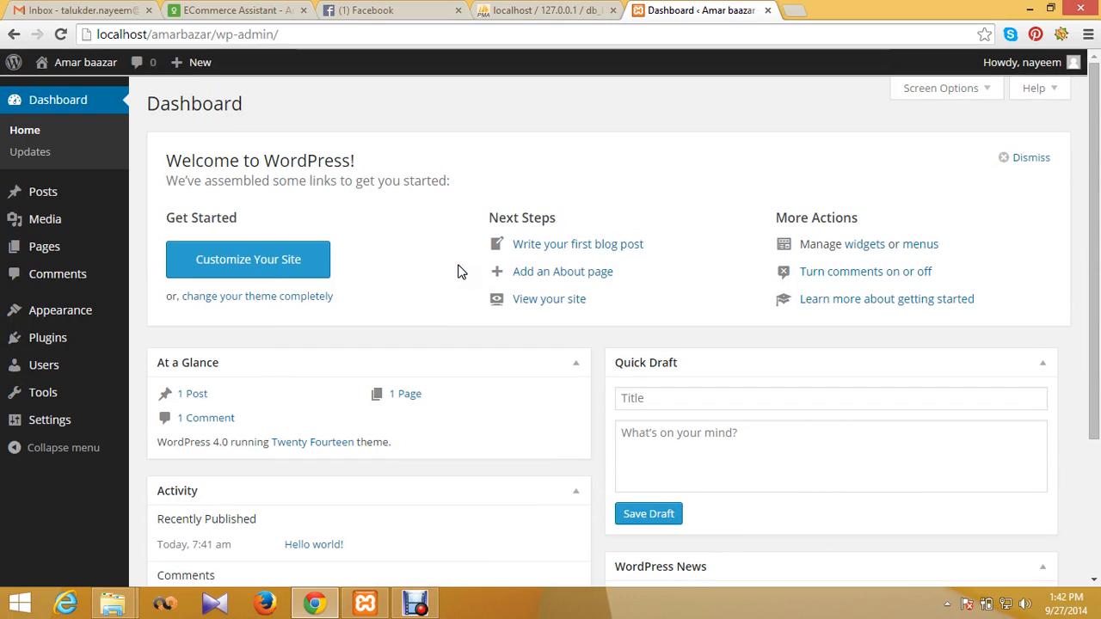
click(415, 604)
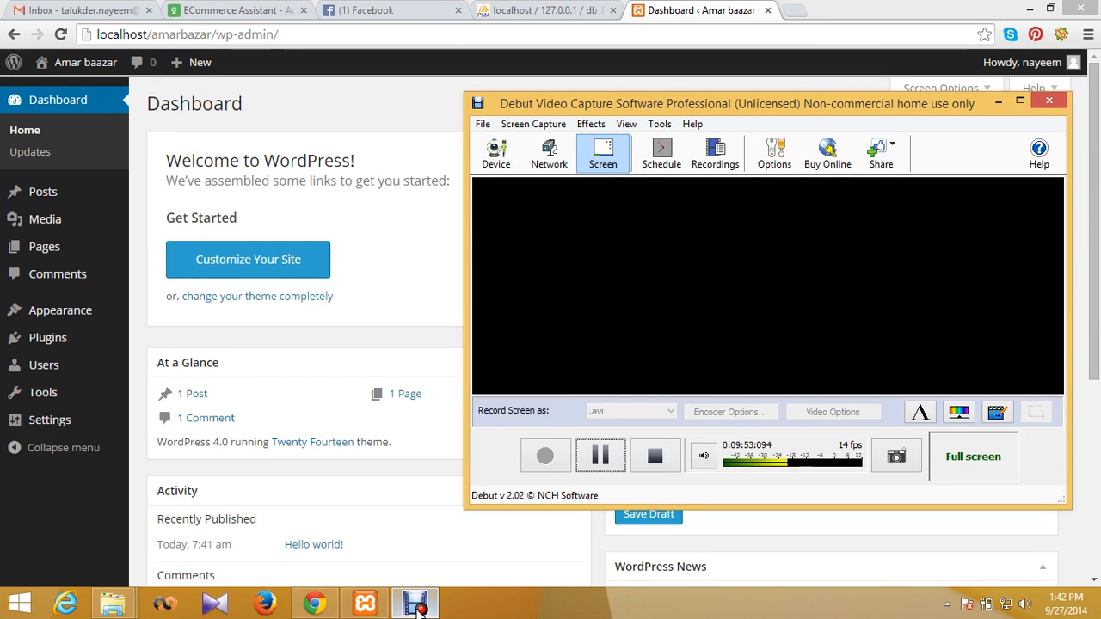
click(415, 605)
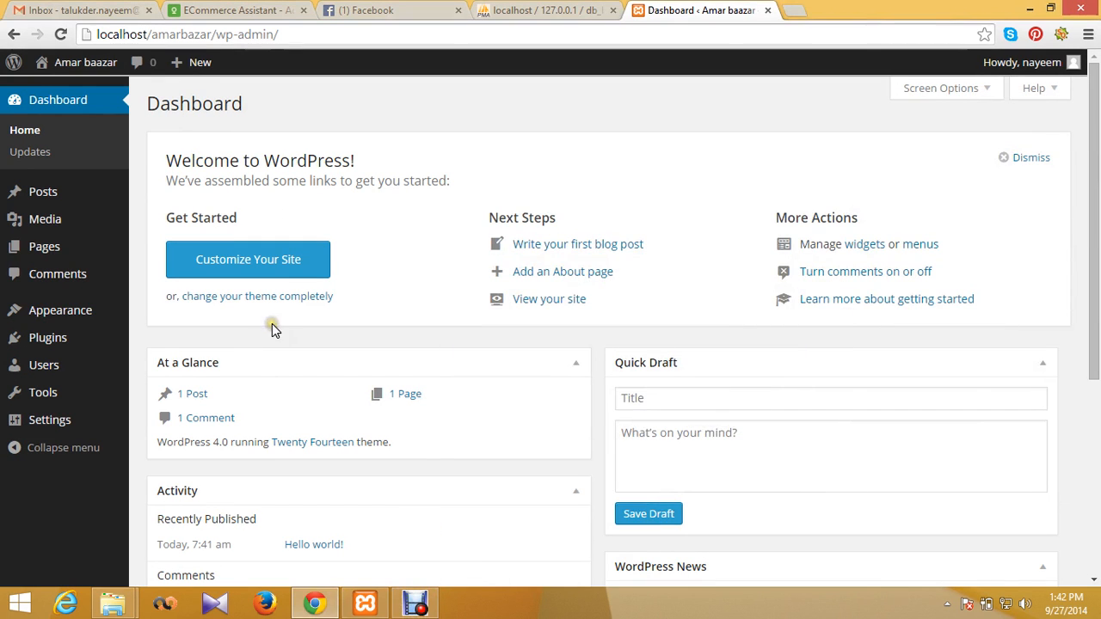
Step: Check the db_bazar database in phpMyAdmin, then return to the WordPress Dashboard
click(559, 11)
click(693, 11)
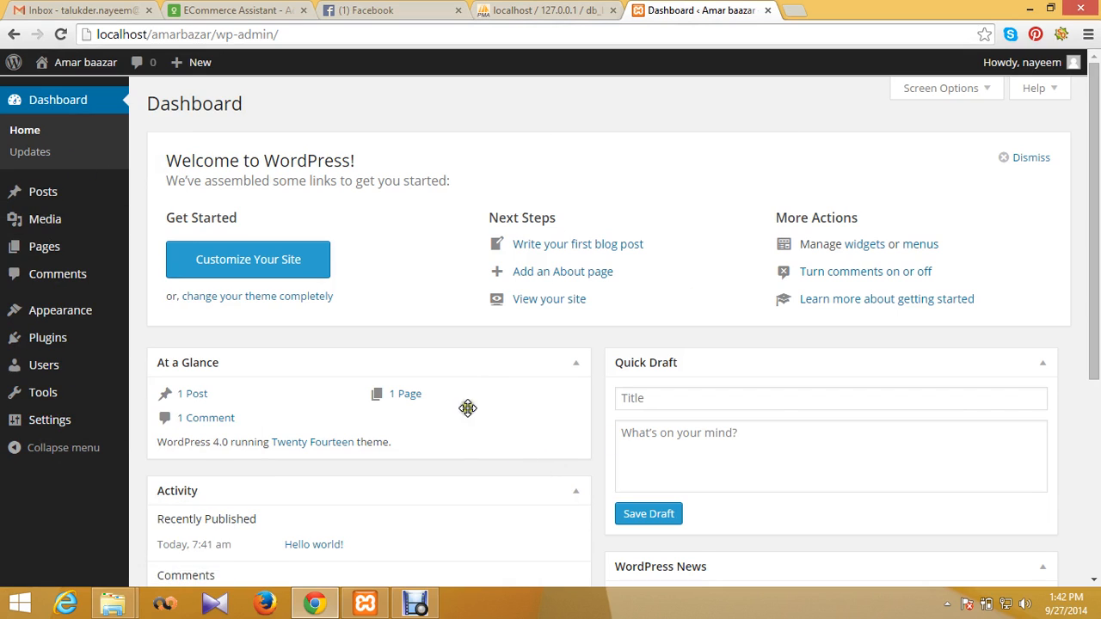
mouse_move(434, 604)
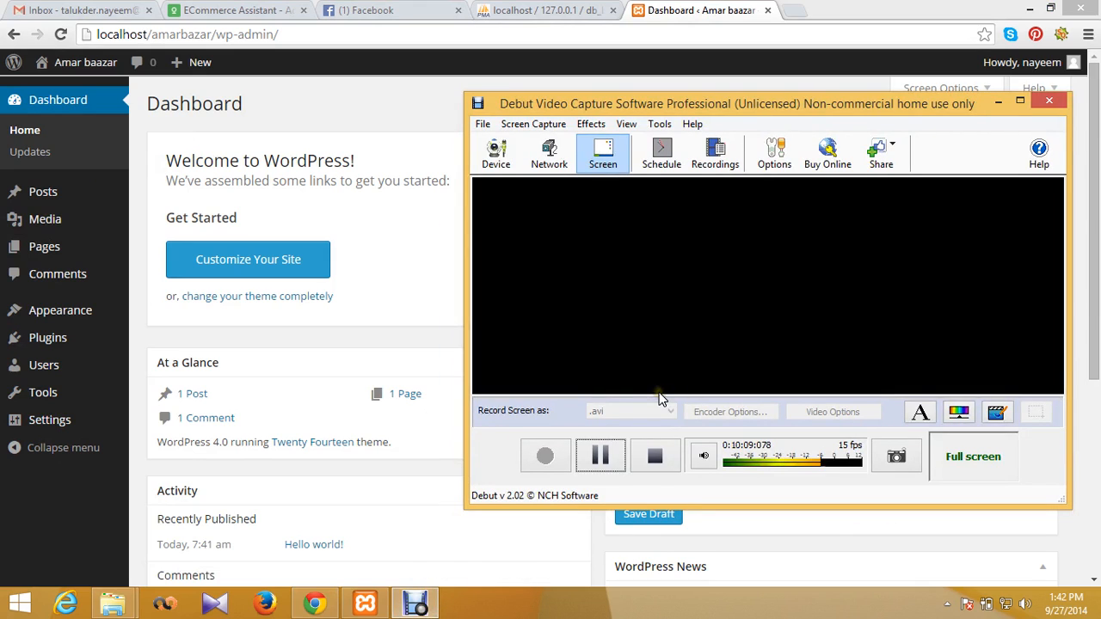